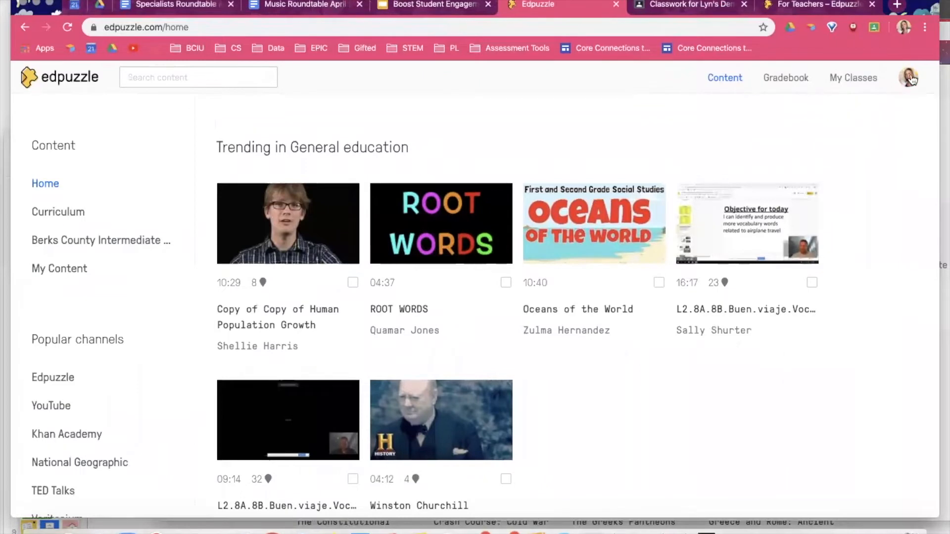
Check the account options and storage usage, and open the My Classes page
click(910, 78)
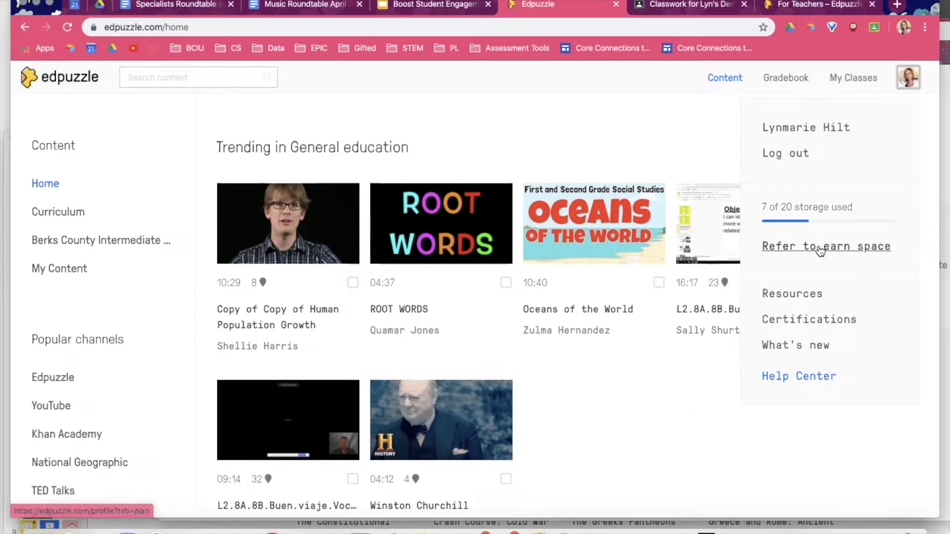
click(689, 399)
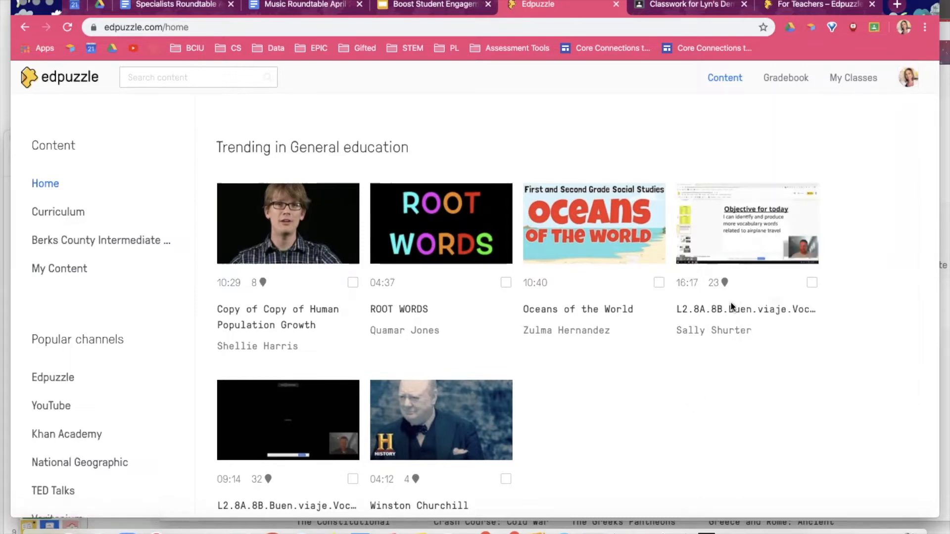
click(851, 79)
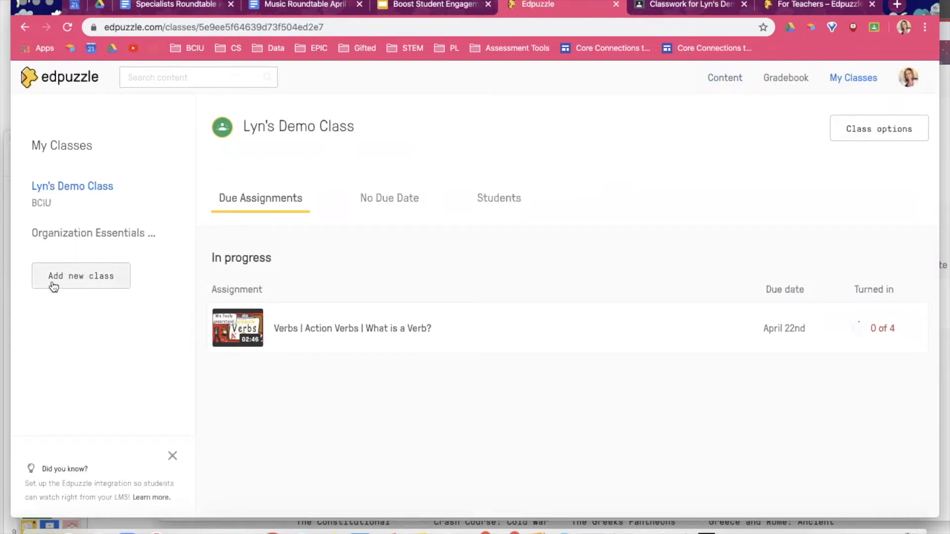
Open the form for creating a new class and compare the Open and Classic class types
click(70, 287)
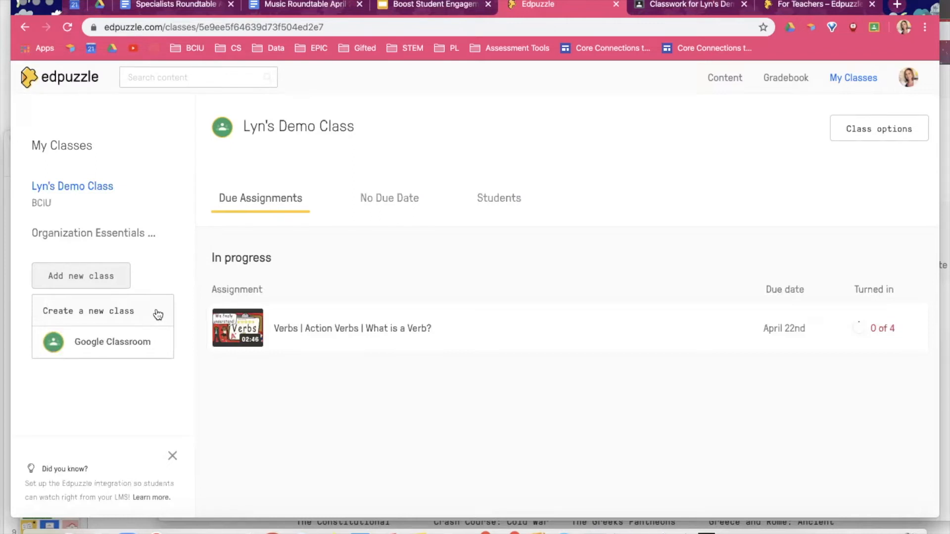
click(127, 313)
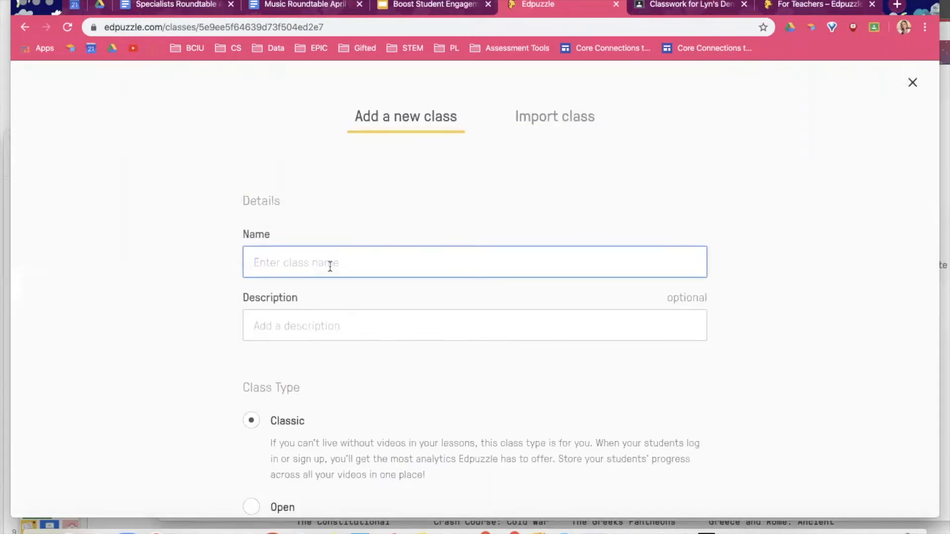
scroll(328, 265, down, 3)
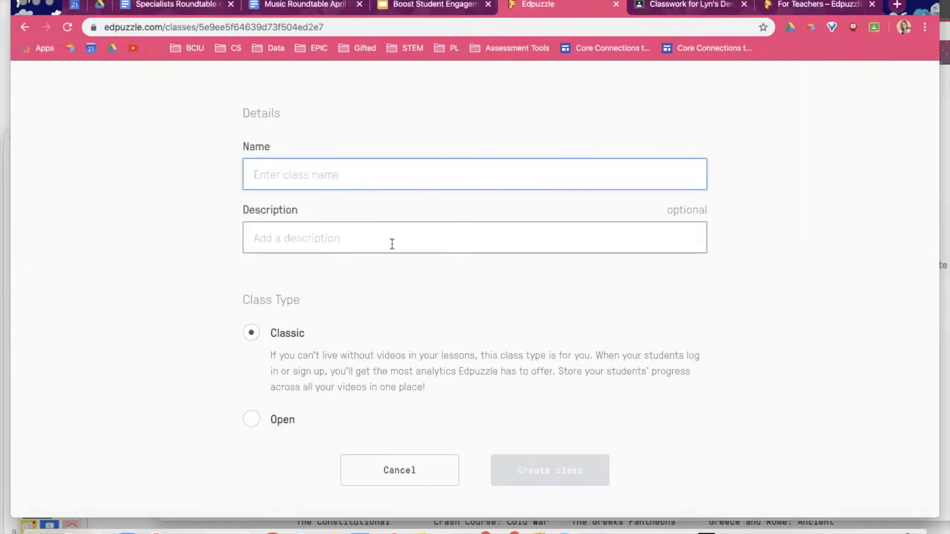
scroll(391, 244, down, 1)
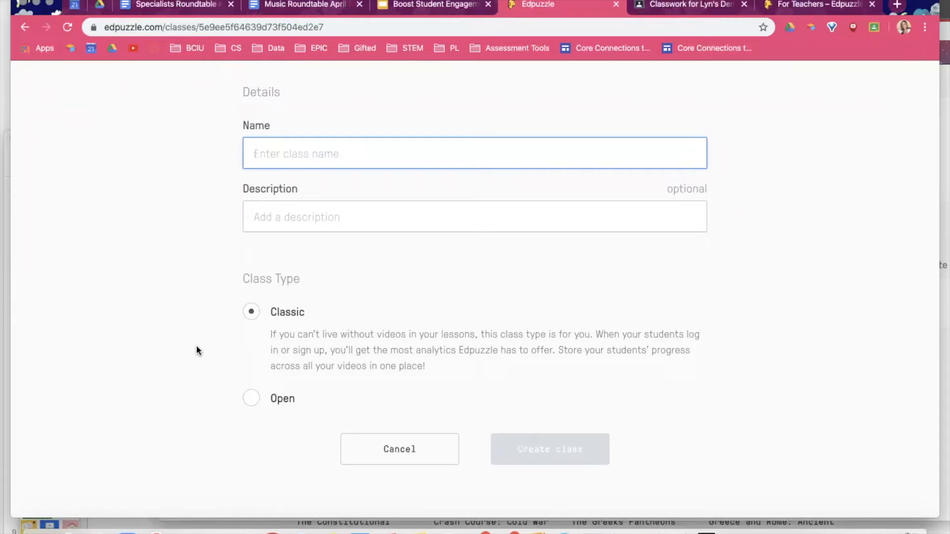
click(242, 399)
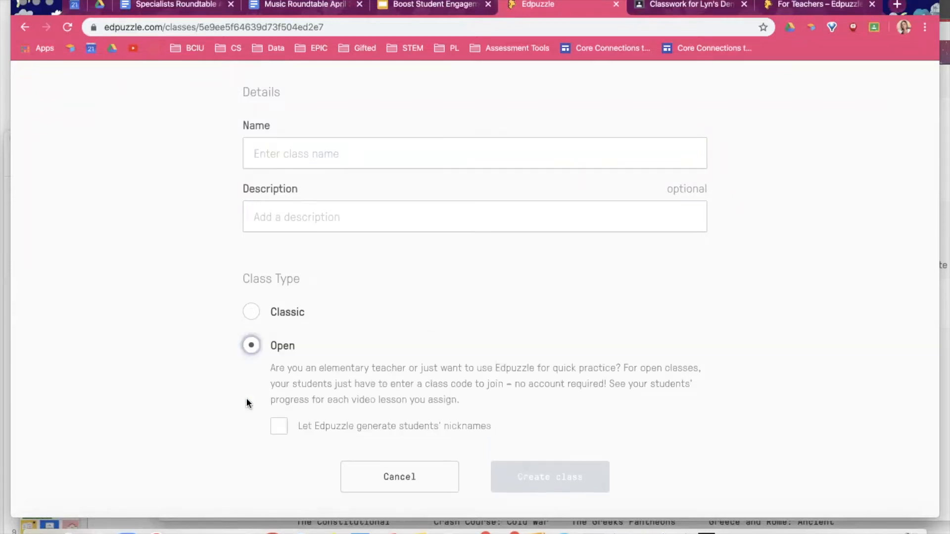
scroll(194, 381, down, 1)
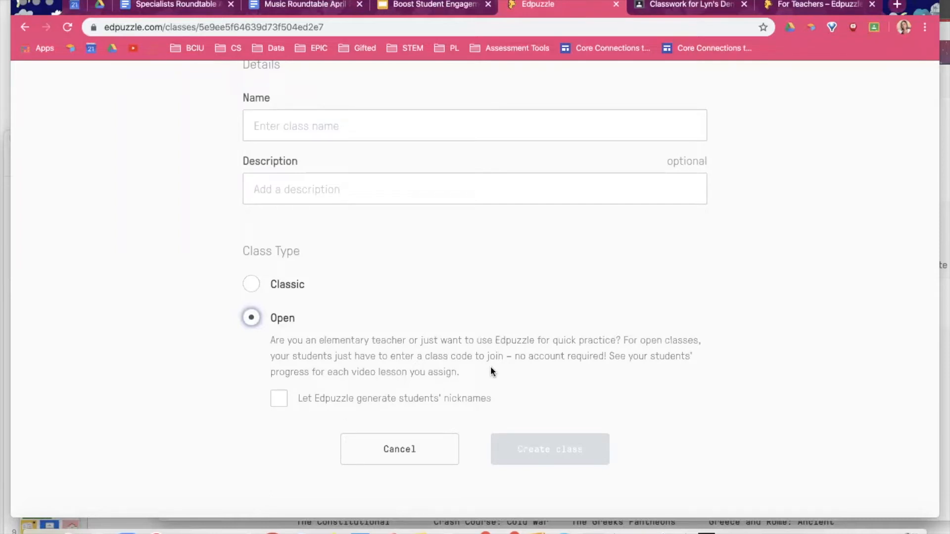
click(260, 282)
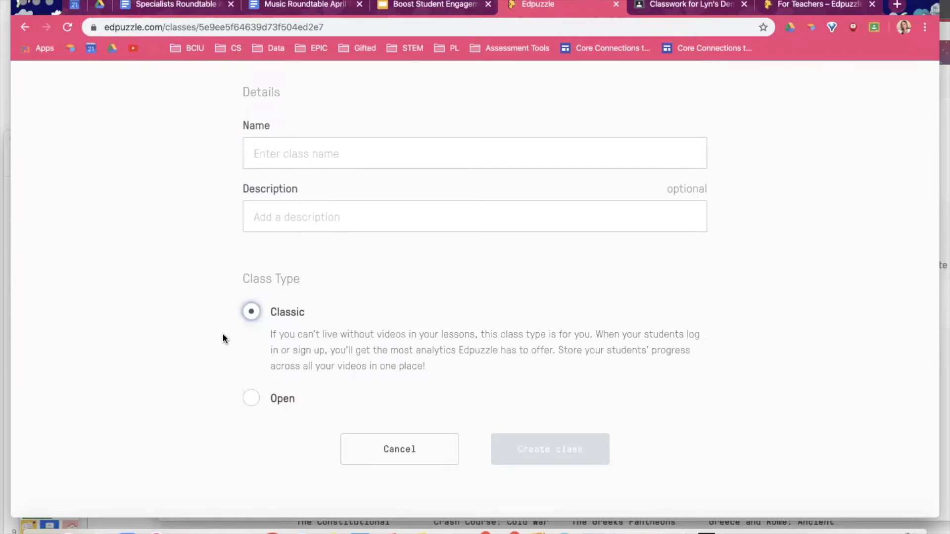
View the class import options and close the new class form without creating a class
scroll(223, 338, up, 3)
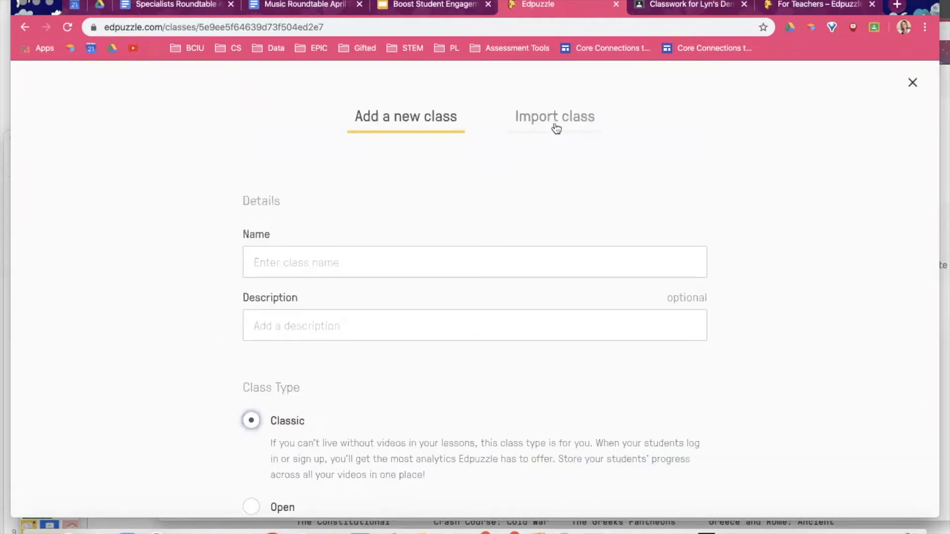
click(556, 127)
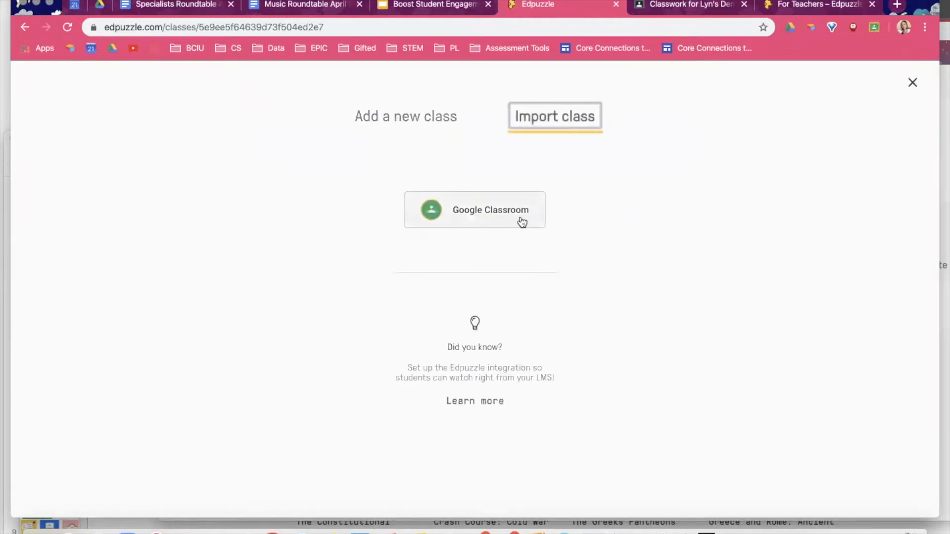
click(913, 84)
Import the Personalized Learning Network class from Google Classroom
click(75, 283)
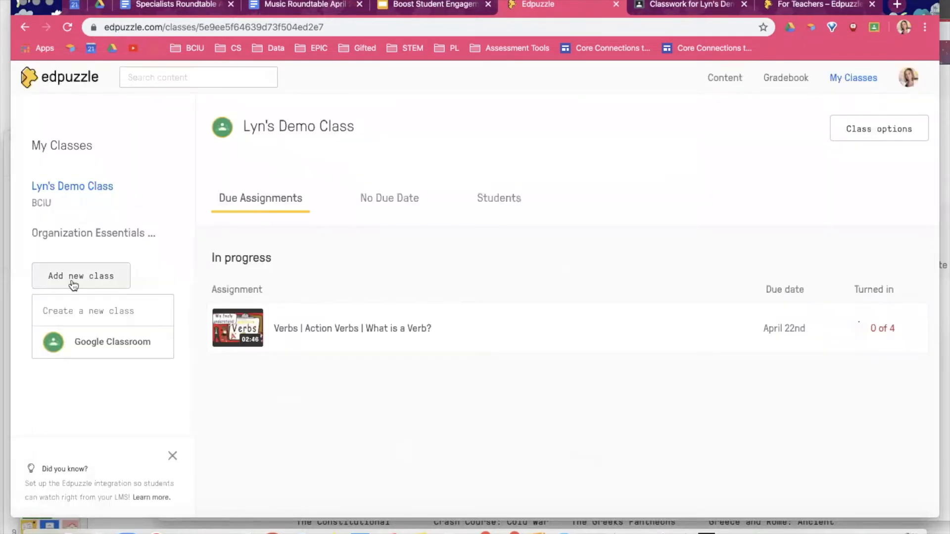
click(93, 348)
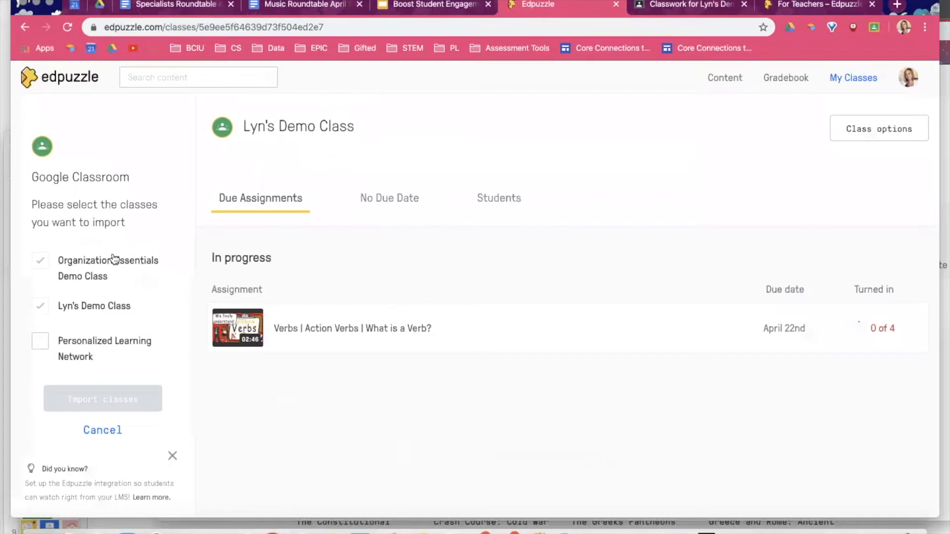
scroll(121, 293, down, 2)
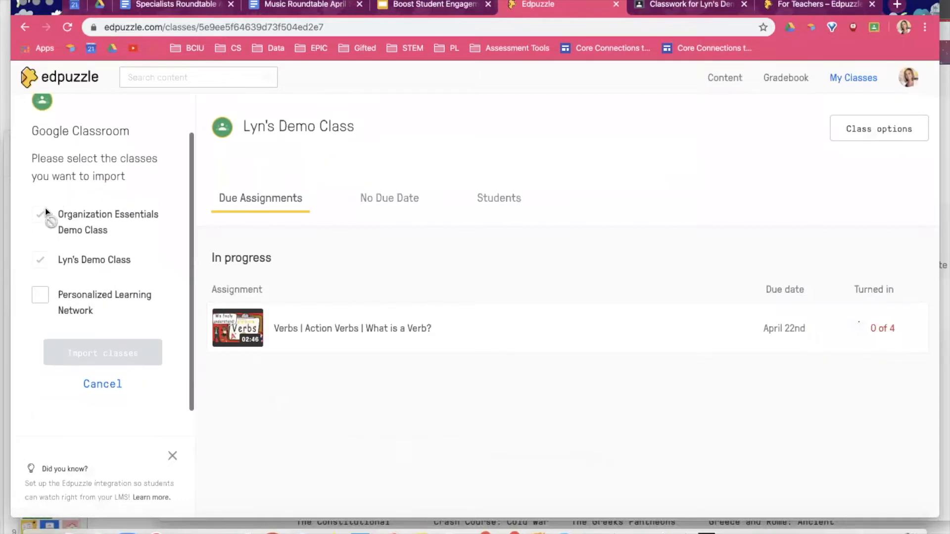
click(43, 297)
click(132, 352)
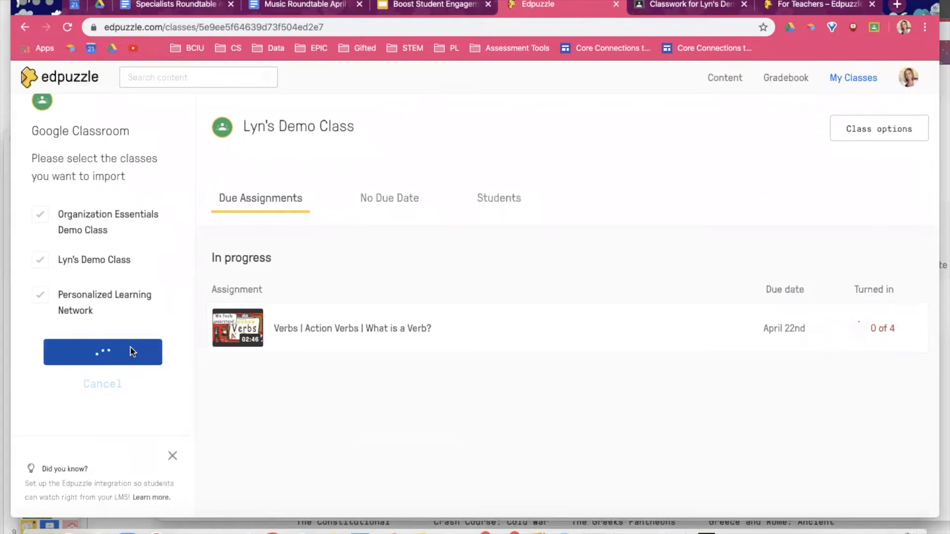
scroll(335, 354, down, 2)
scroll(335, 353, up, 2)
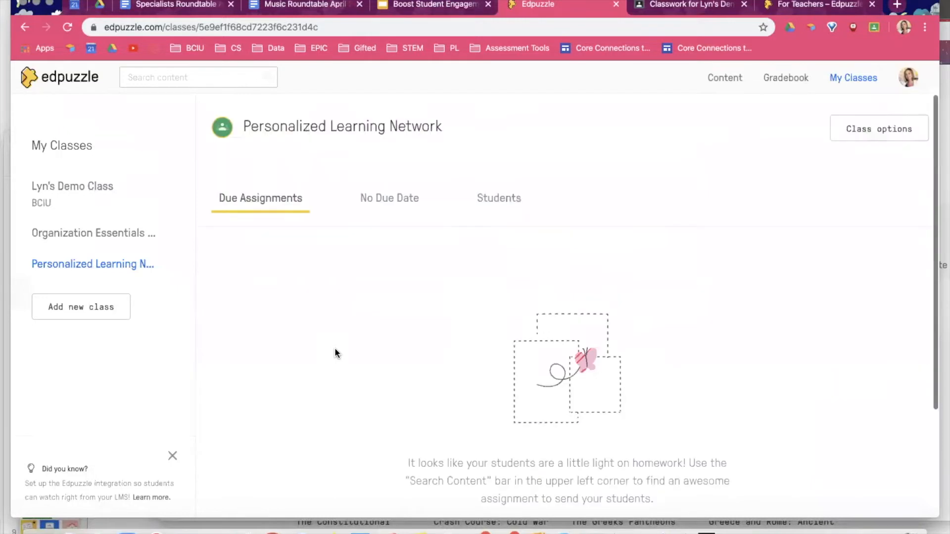
View the demo class's due assignments and return to the content home page
click(99, 186)
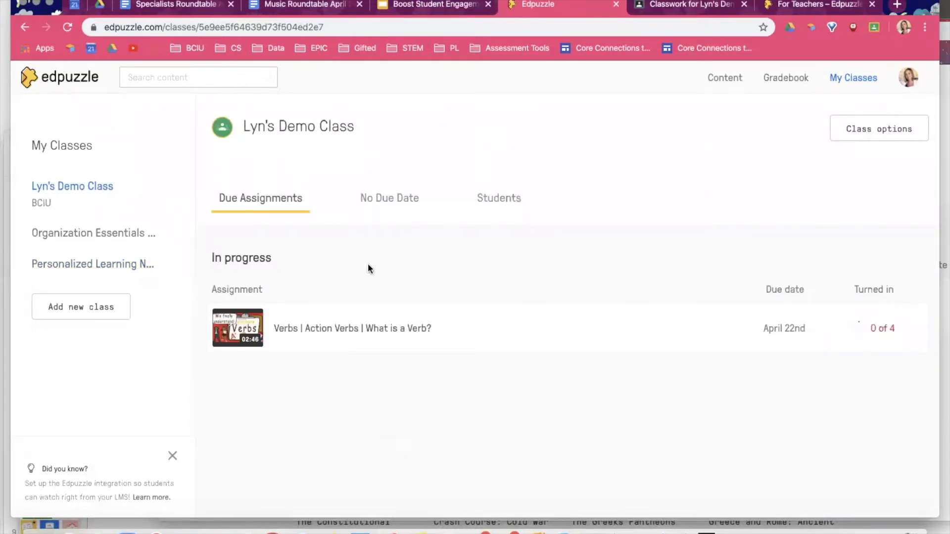
click(69, 82)
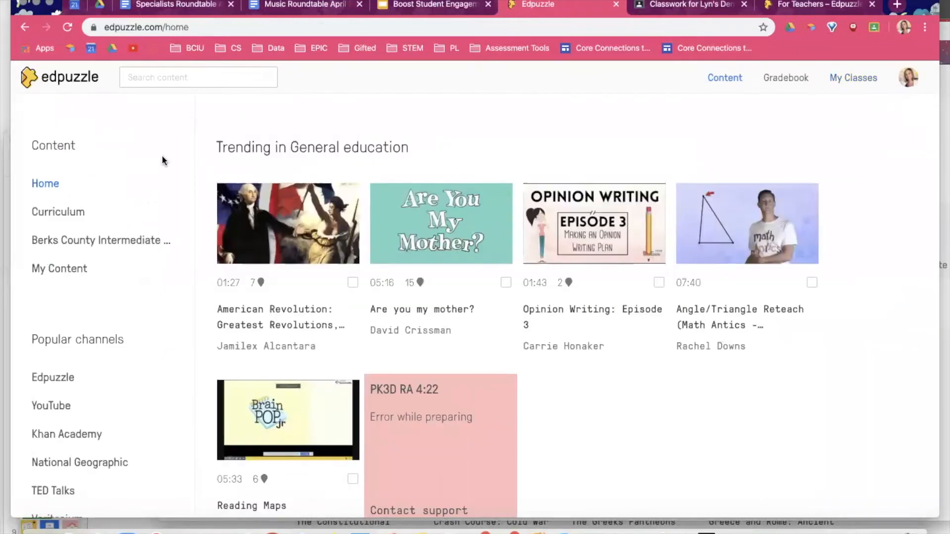
scroll(50, 198, down, 2)
scroll(50, 197, up, 2)
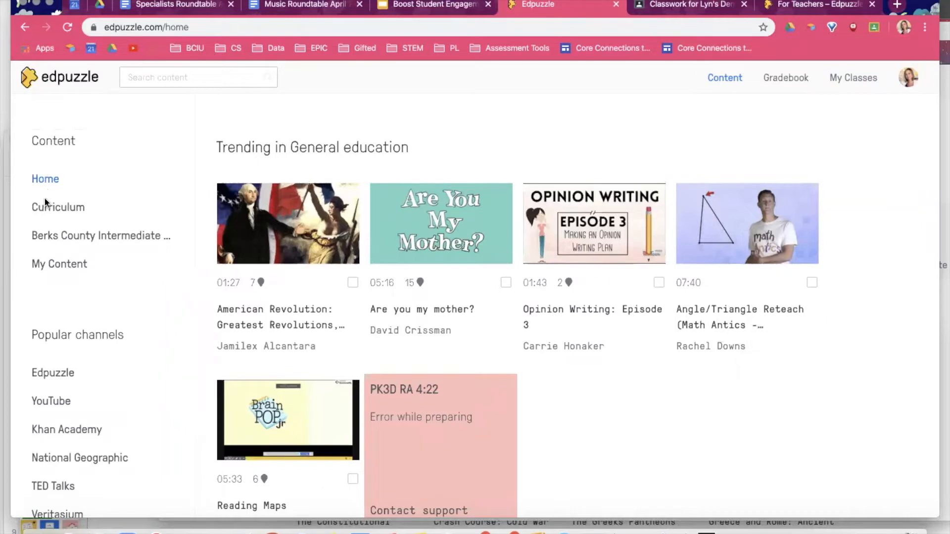
Open the Elementary School content in Edpuzzle's Curriculum
click(44, 207)
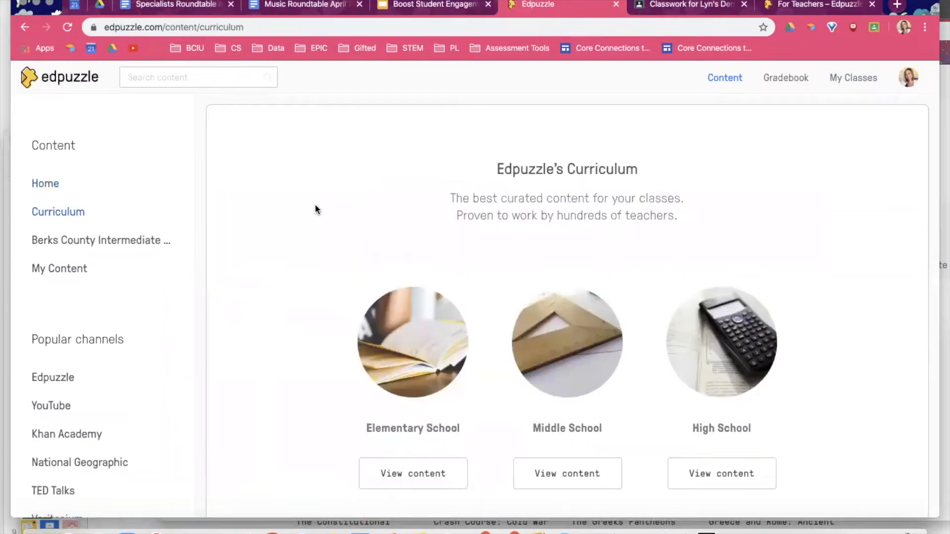
scroll(315, 208, down, 1)
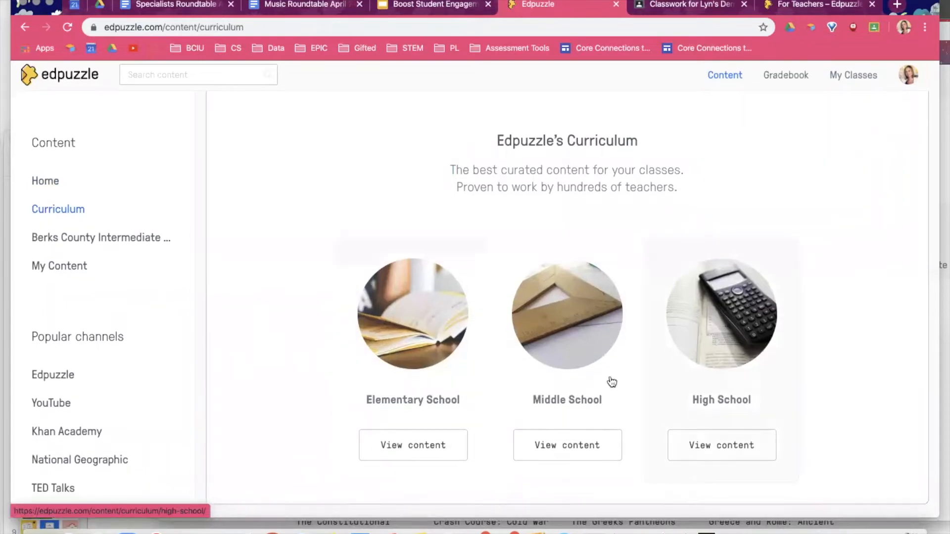
click(445, 451)
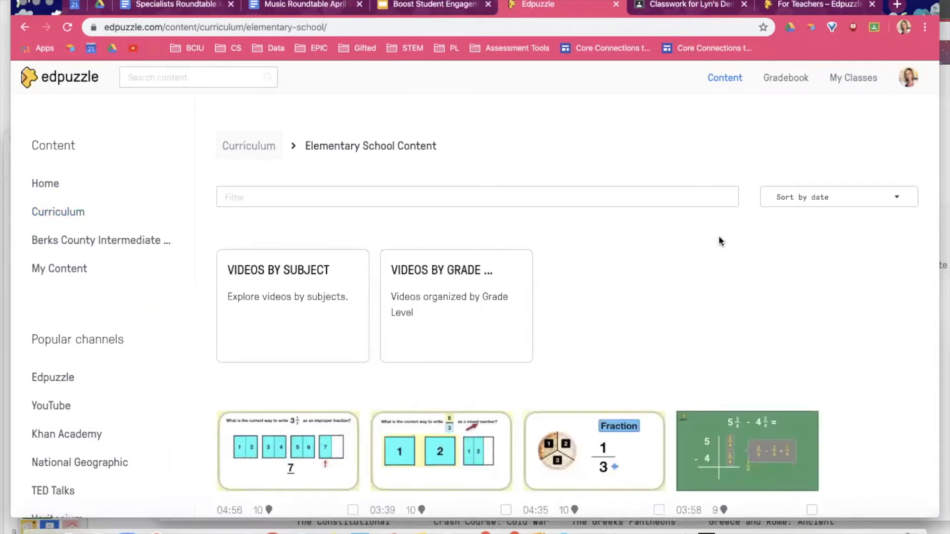
Examine the filter and the sorting options for the elementary school videos, keeping the sort by date
scroll(718, 237, down, 1)
click(647, 180)
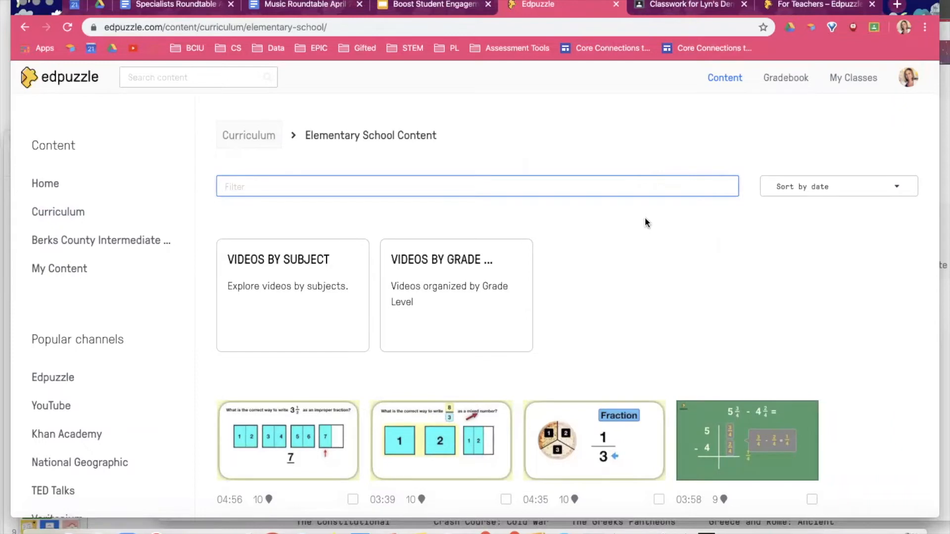
scroll(645, 218, down, 1)
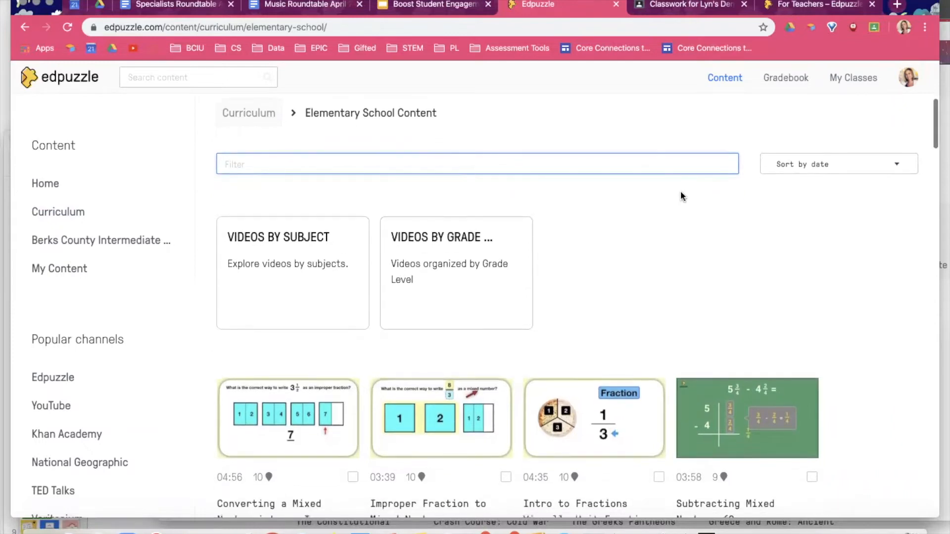
scroll(681, 192, down, 1)
click(780, 138)
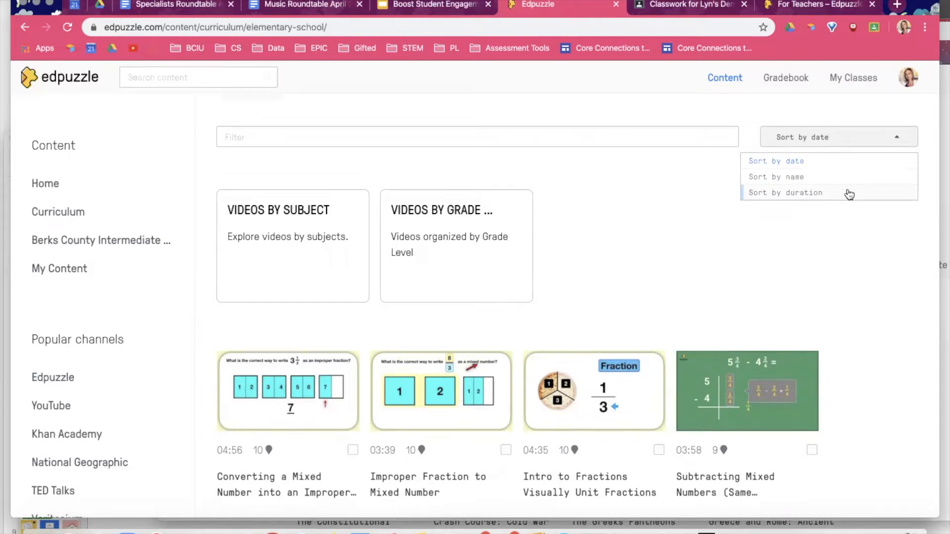
click(621, 200)
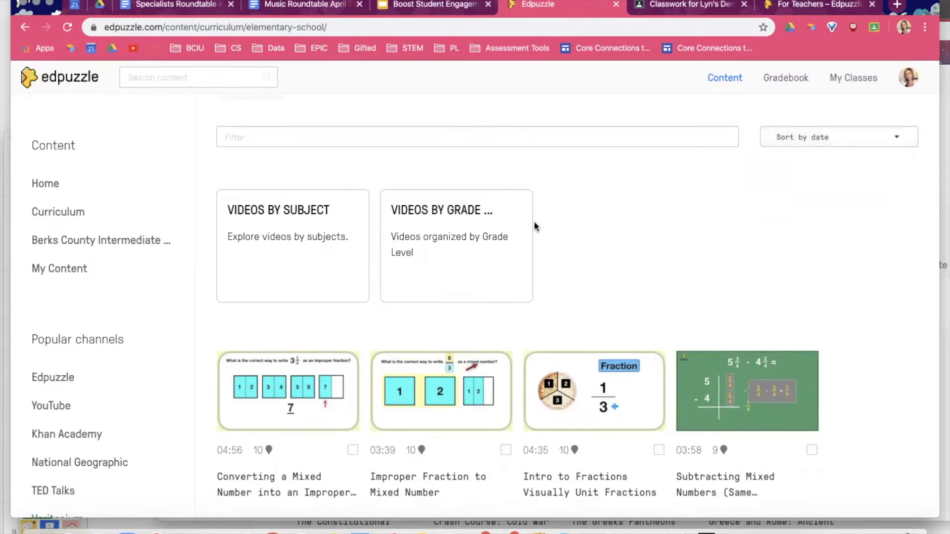
View the elementary videos organized by grade level and return to the Elementary School Content overview
scroll(298, 271, down, 1)
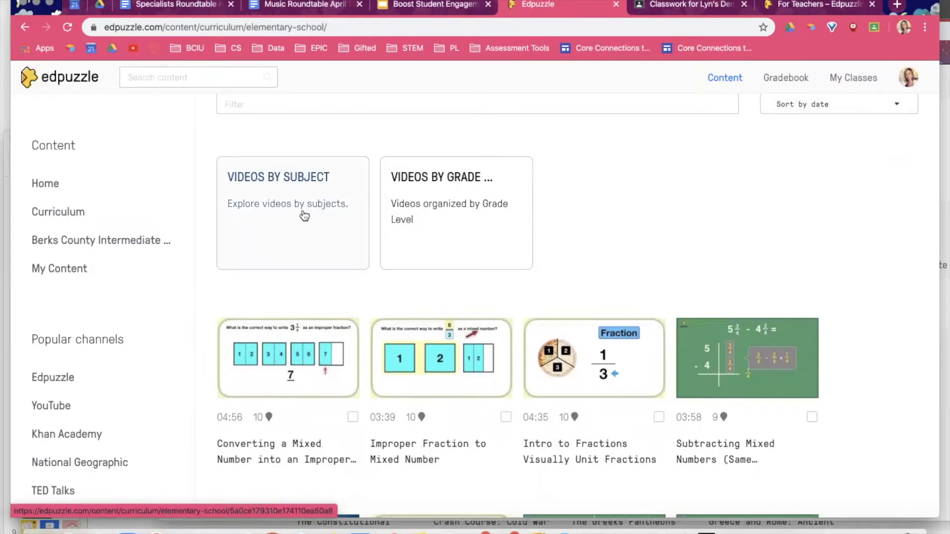
click(486, 204)
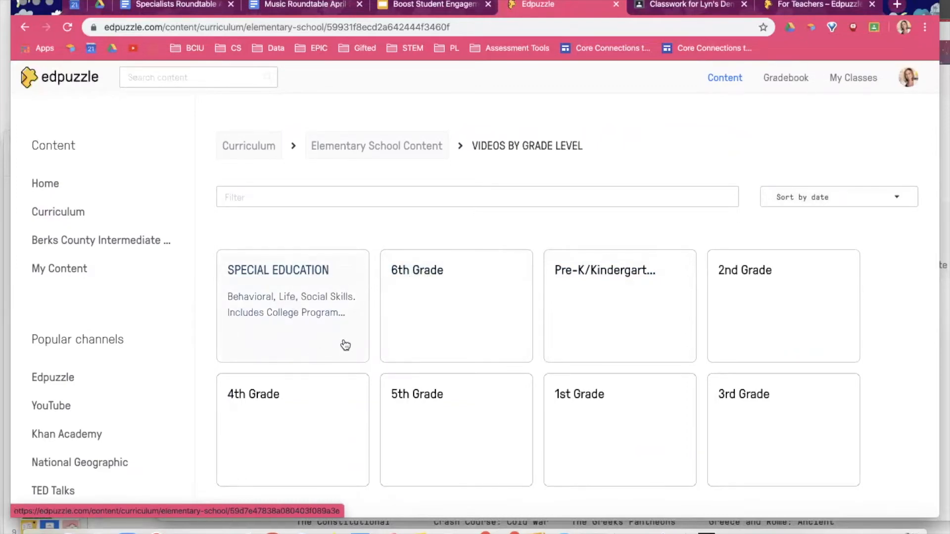
click(405, 145)
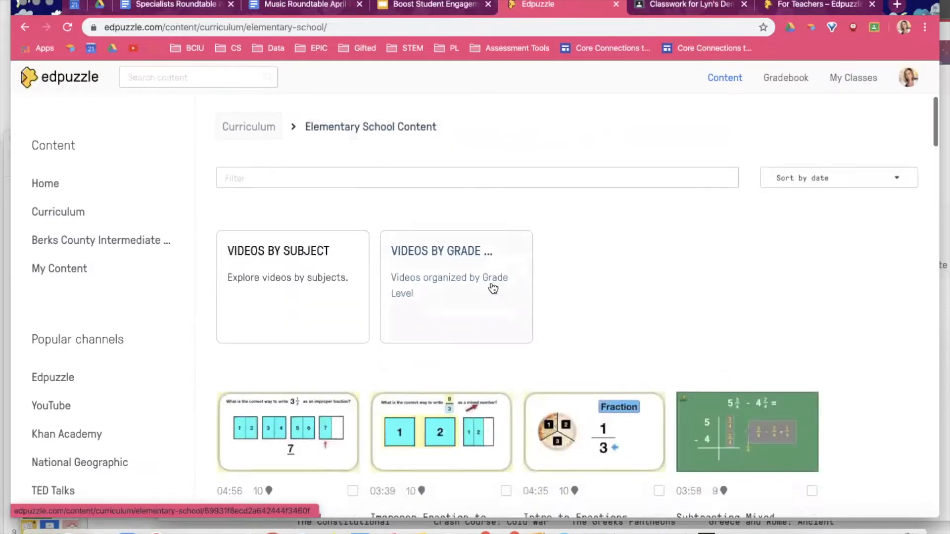
Look through the elementary school video listing, examining the titles, durations and question counts
scroll(492, 286, down, 5)
scroll(493, 288, down, 1)
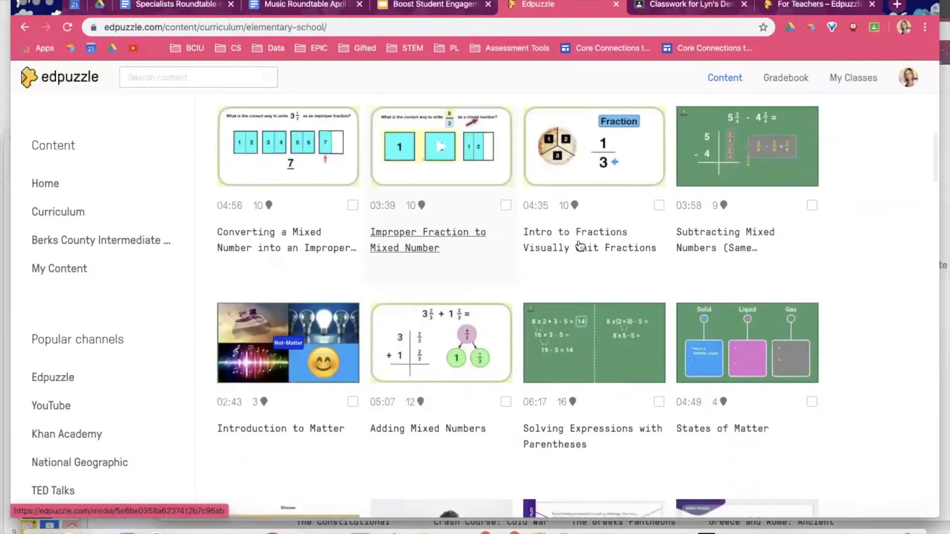
mouse_move(723, 206)
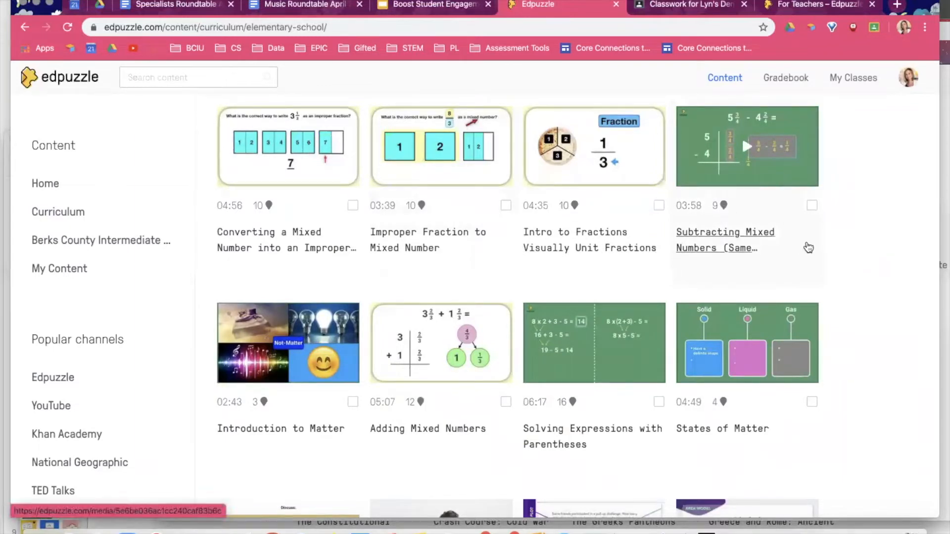
scroll(811, 262, up, 1)
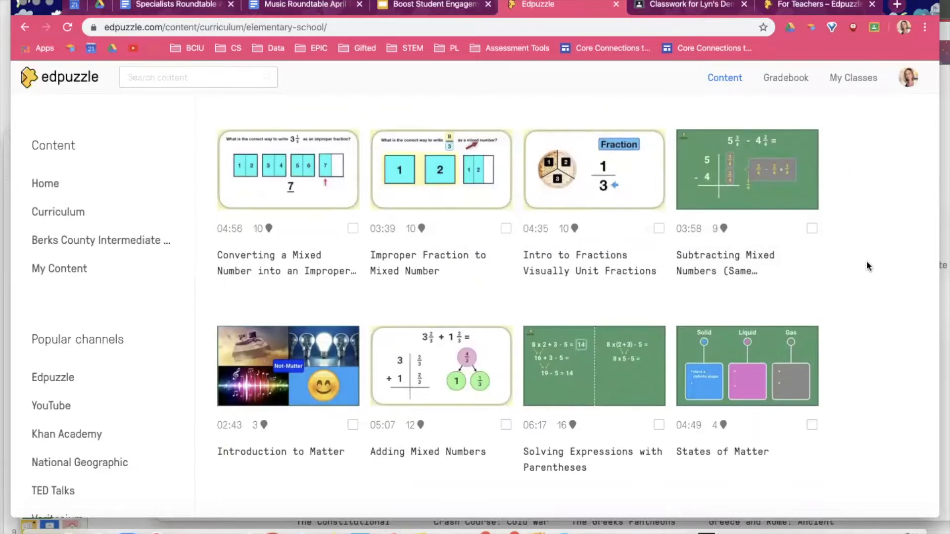
scroll(867, 265, down, 5)
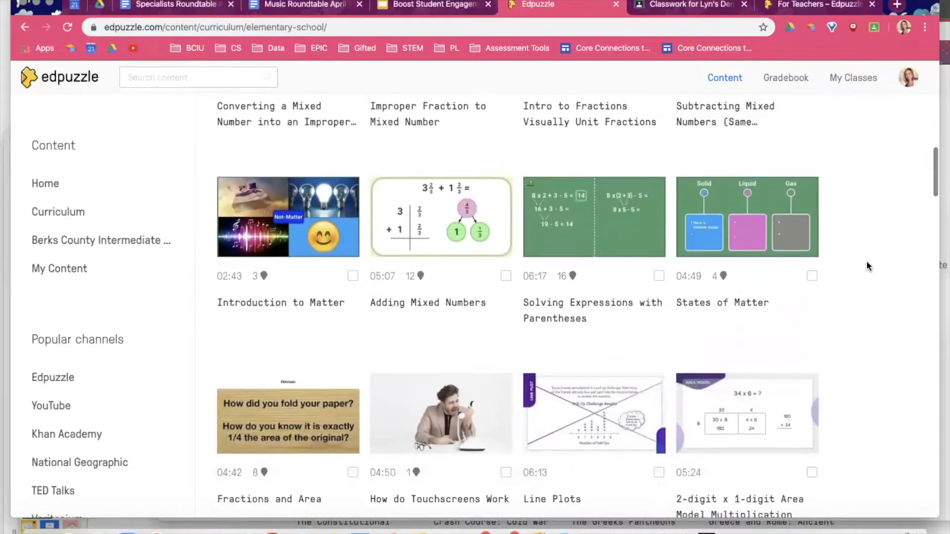
scroll(866, 265, up, 4)
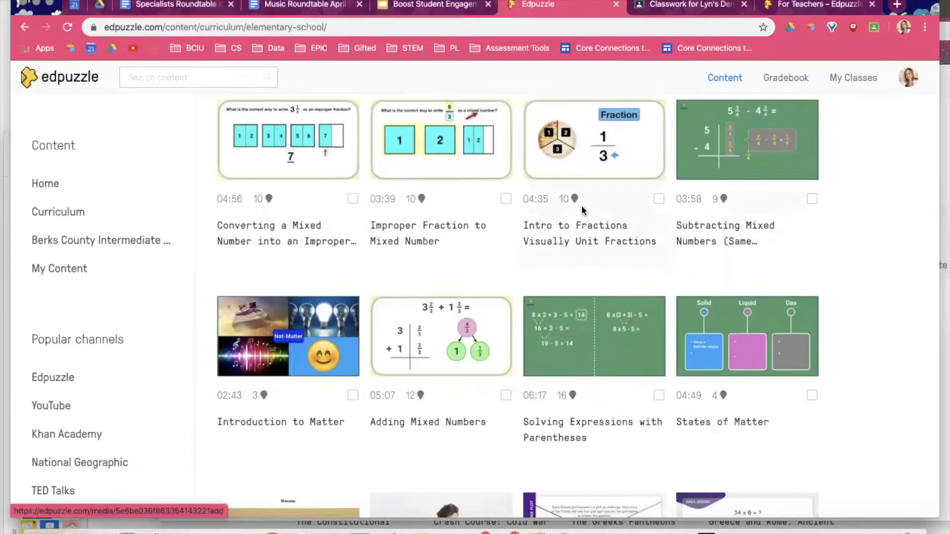
Examine the question count on the Intro to Fractions Visually Unit Fractions video
mouse_move(576, 203)
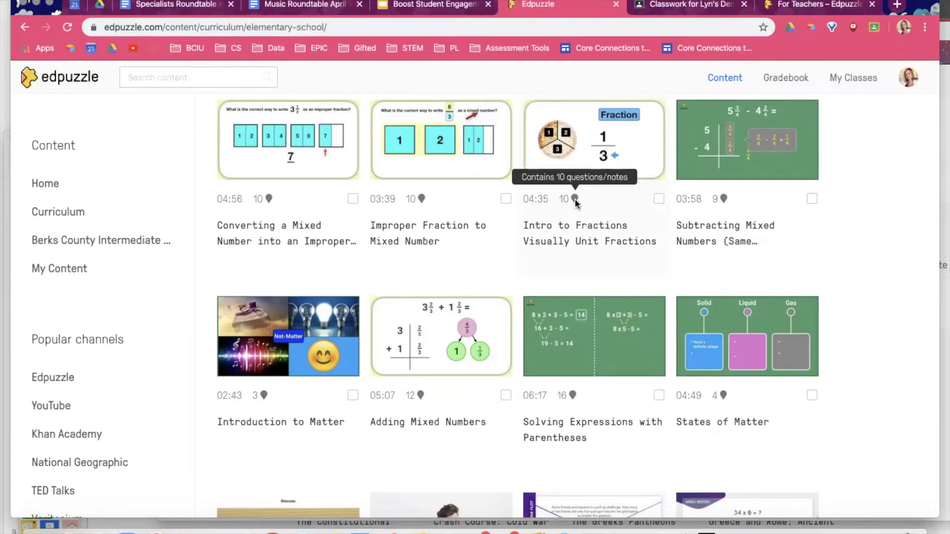
scroll(575, 200, up, 5)
scroll(628, 215, up, 1)
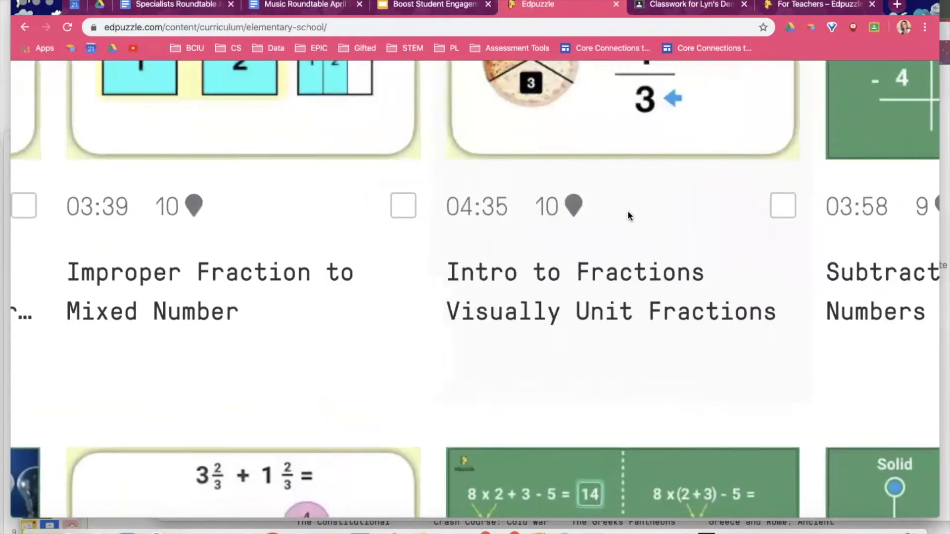
scroll(627, 215, up, 3)
mouse_move(576, 345)
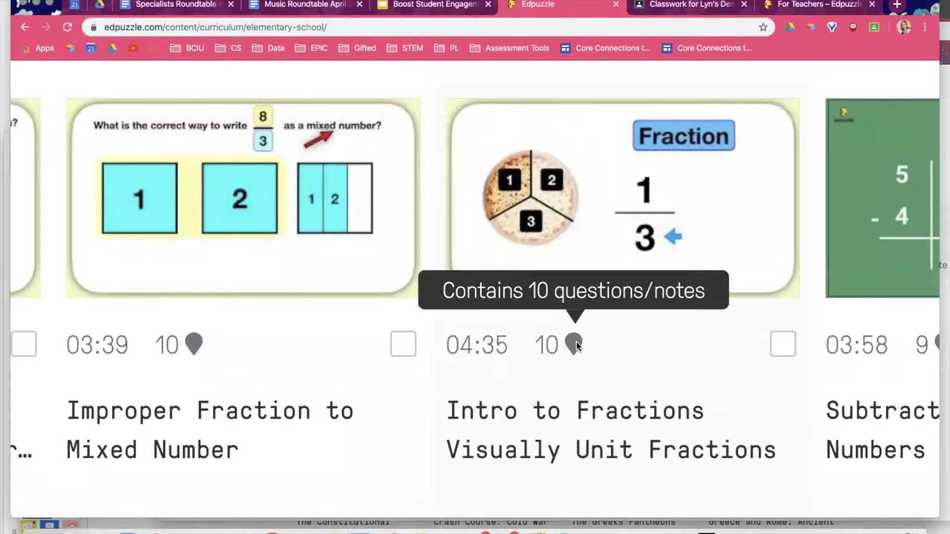
scroll(652, 370, down, 5)
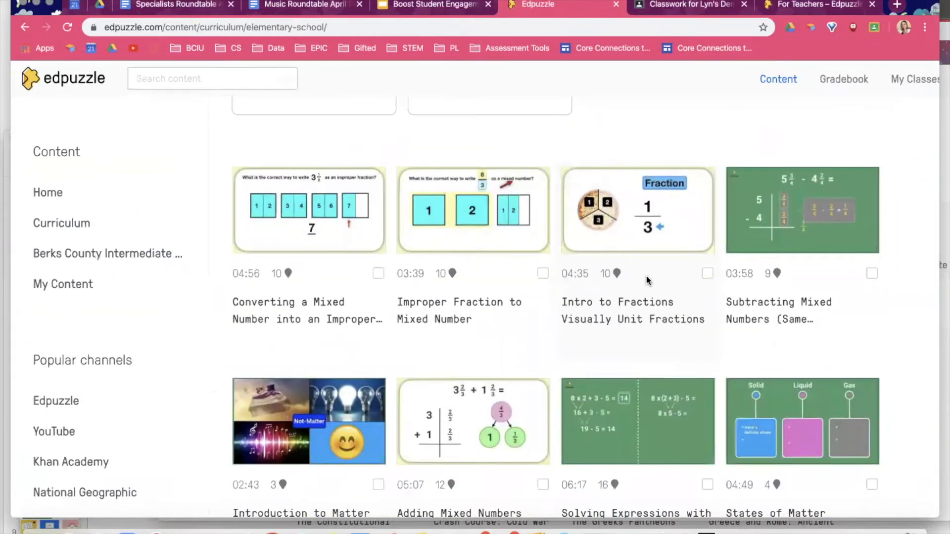
Select the Intro to Fractions Visually Unit Fractions video and copy it to the teacher's own content
click(708, 273)
scroll(674, 283, down, 3)
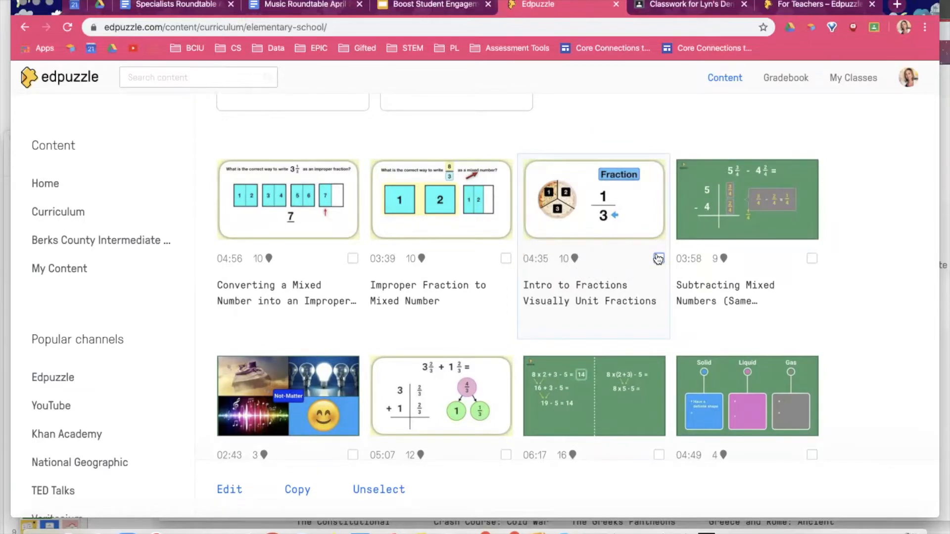
click(296, 489)
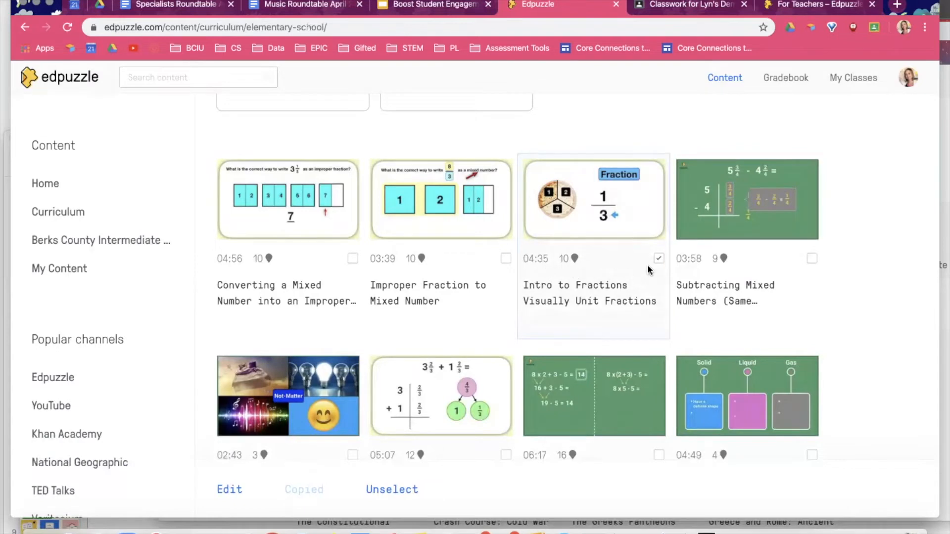
Preview the Intro to Fractions video, skipping ahead to just before its first embedded question and playing through to it
click(603, 232)
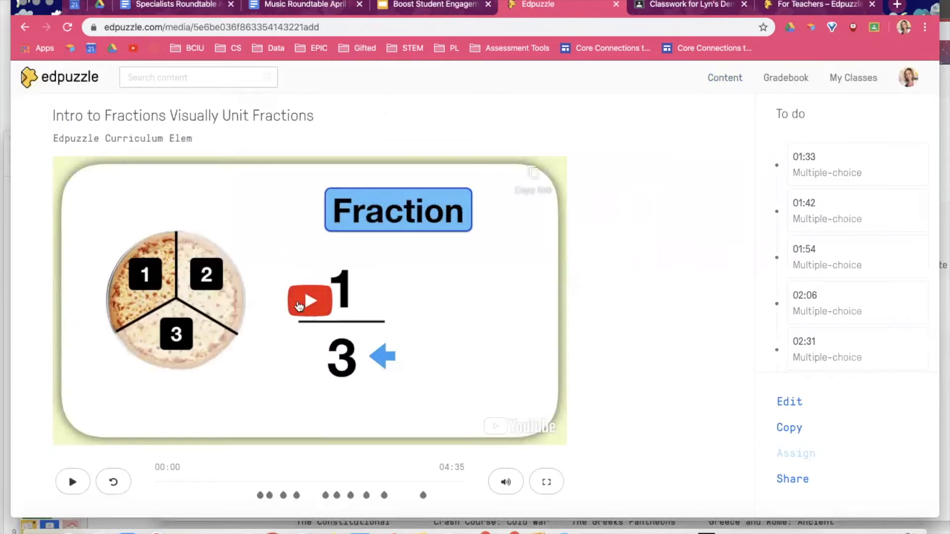
click(306, 303)
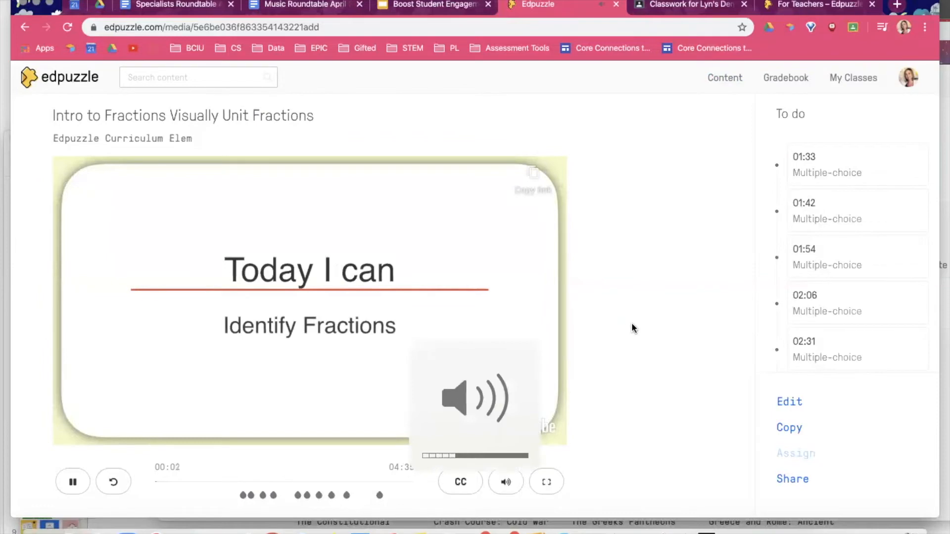
scroll(632, 326, down, 1)
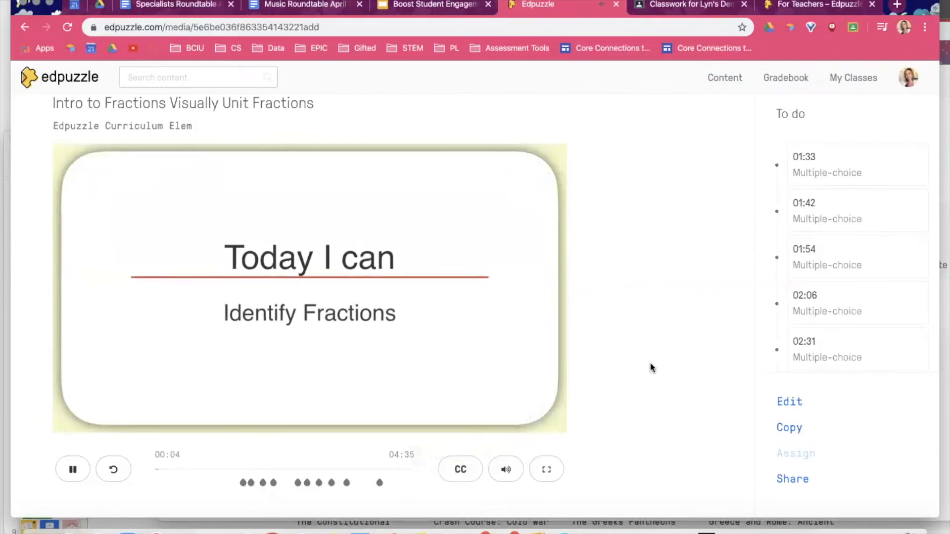
click(72, 471)
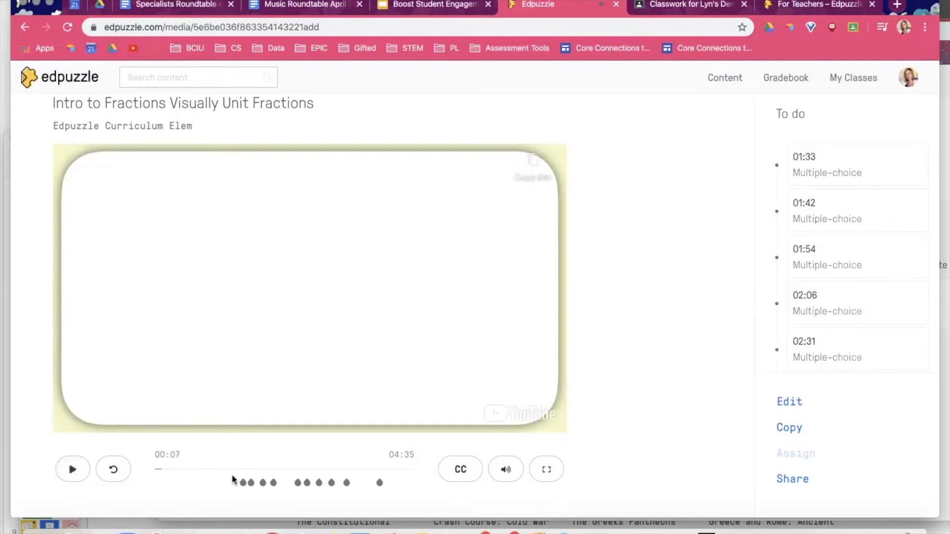
drag(164, 469, 236, 471)
click(74, 470)
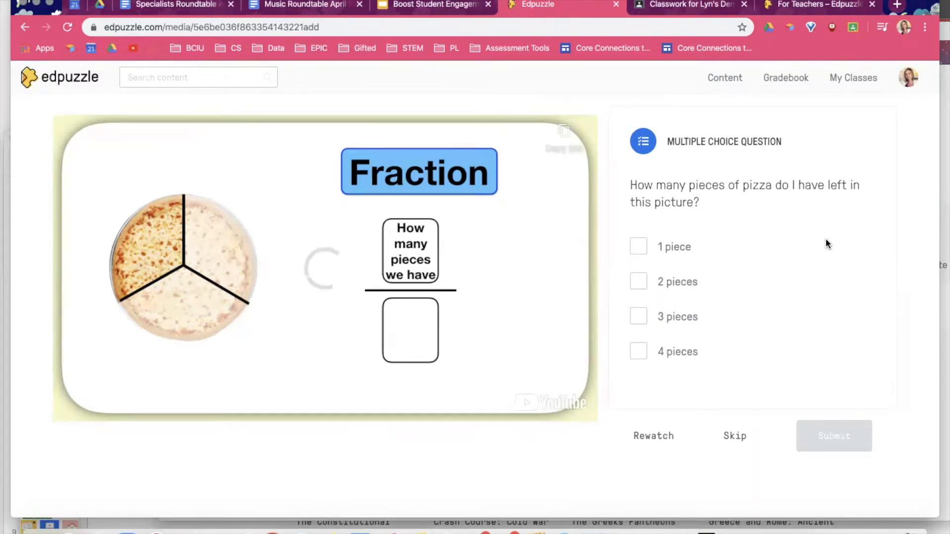
Answer the pizza question with "1 piece", submit it, continue the video and pause it
click(638, 246)
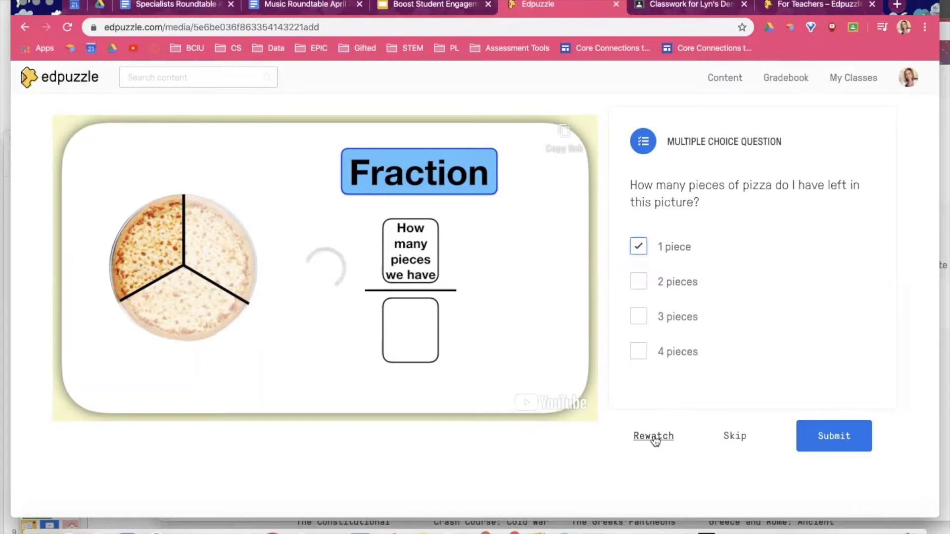
click(838, 437)
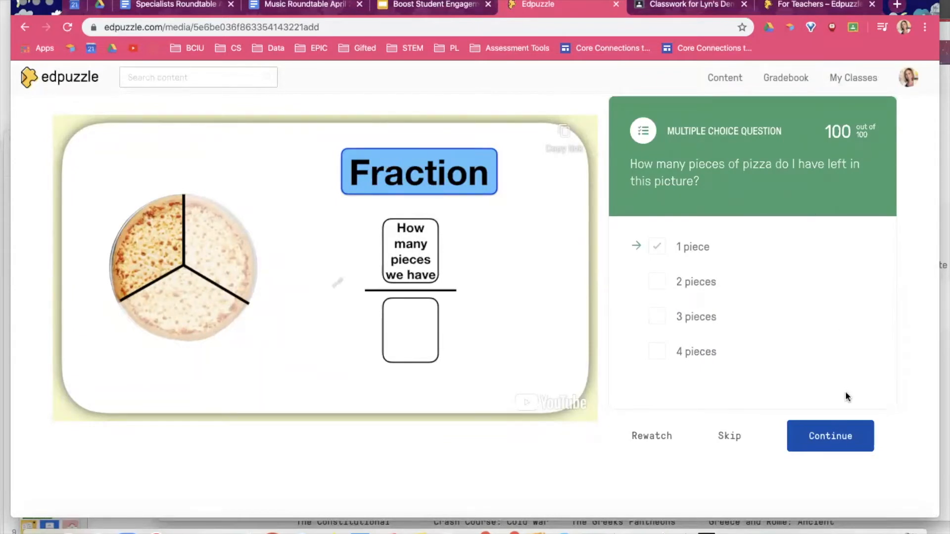
click(844, 437)
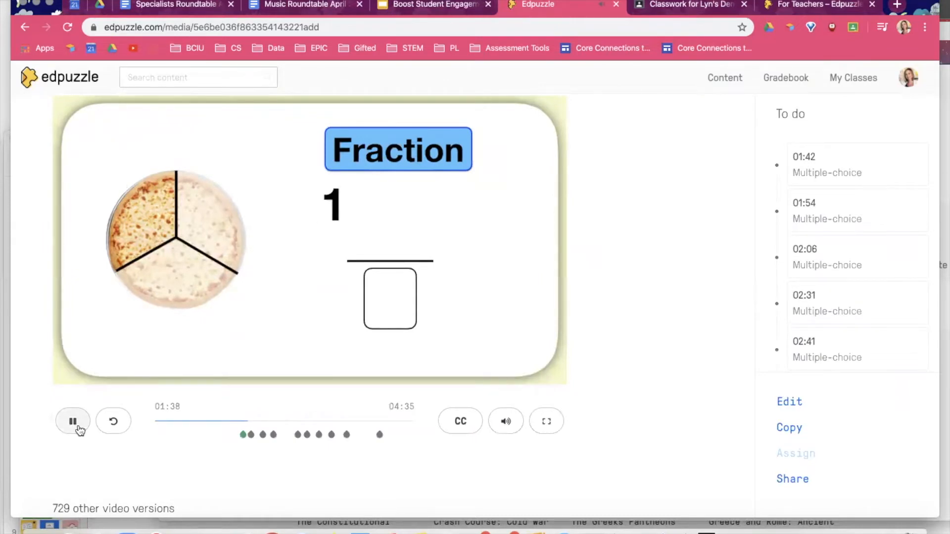
click(78, 428)
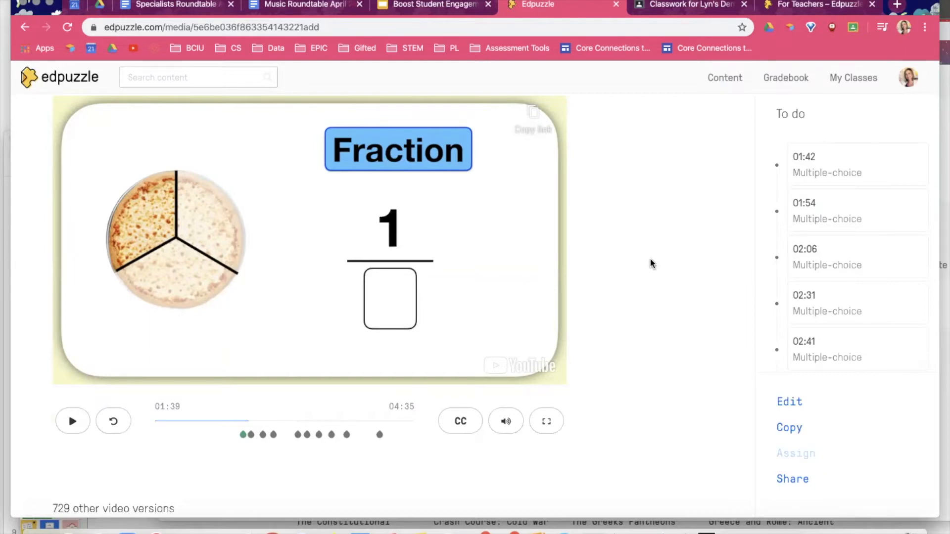
Look through the video's list of timed questions and jump to the multiple-choice question at 02:41
scroll(852, 196, down, 2)
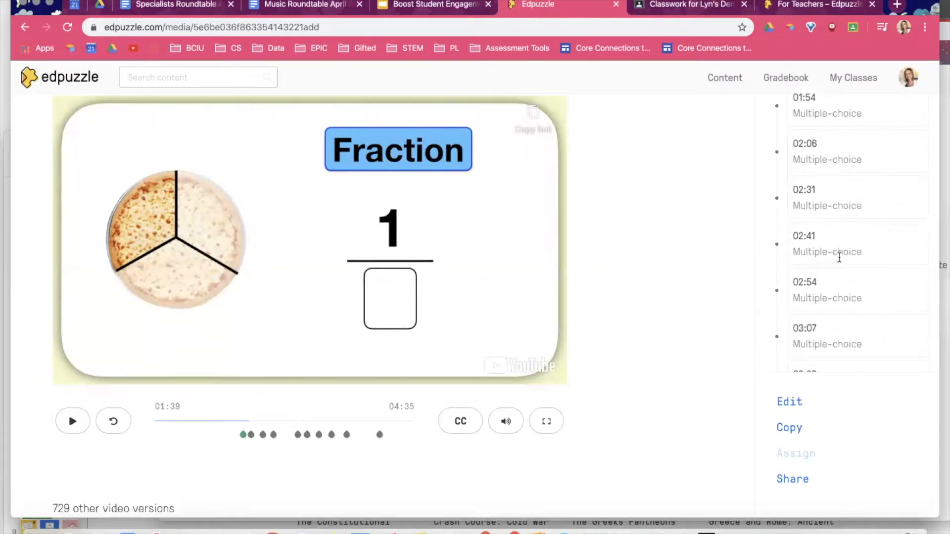
scroll(833, 307, down, 2)
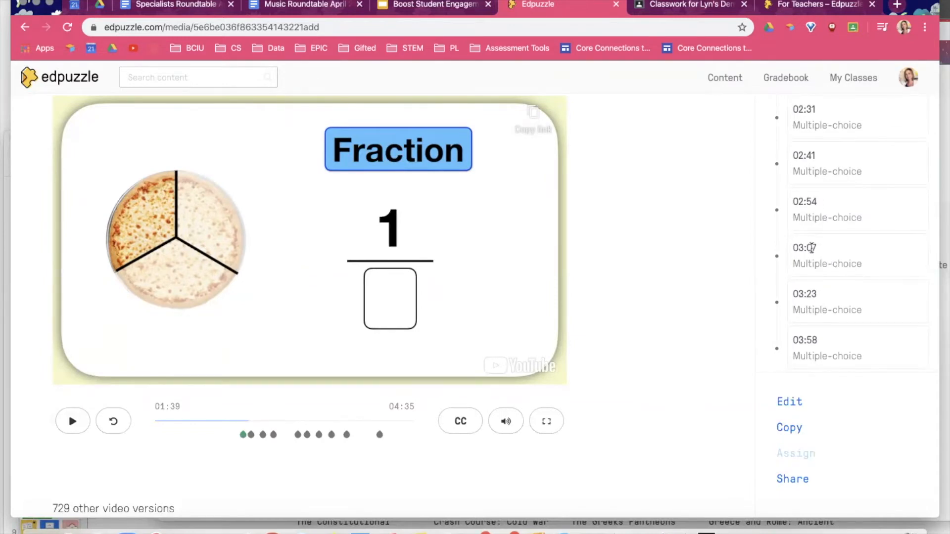
scroll(844, 265, up, 1)
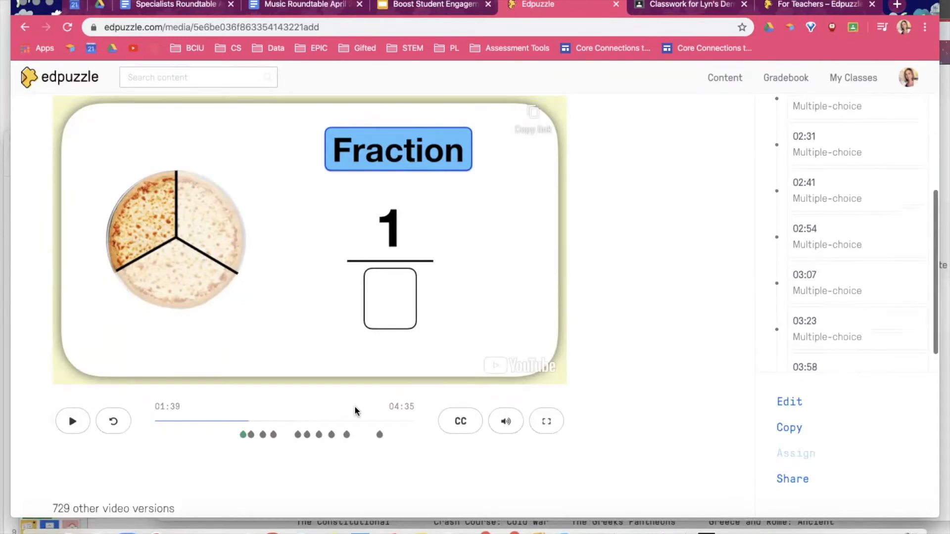
click(306, 435)
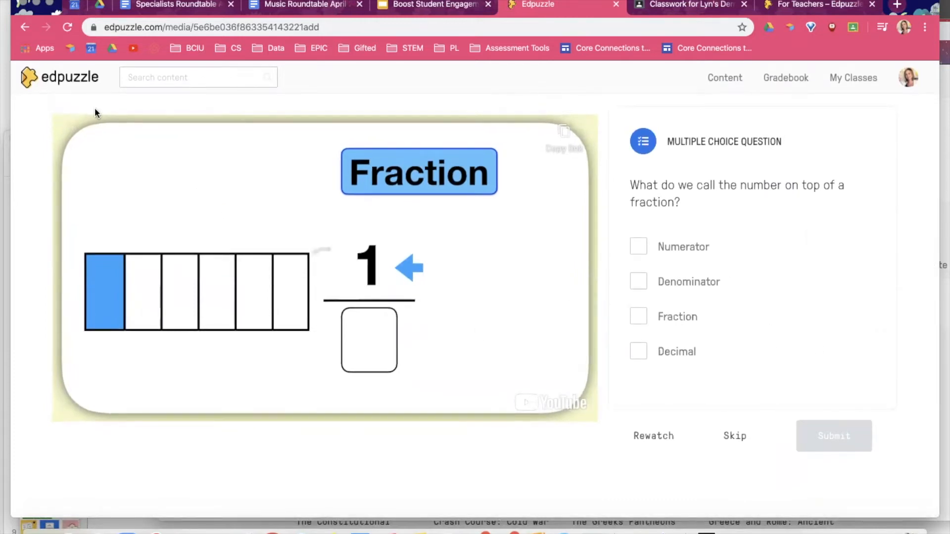
Open the narrative and creative writing folder under Writing in ELA1 of the Curriculum's Middle School Content
click(49, 85)
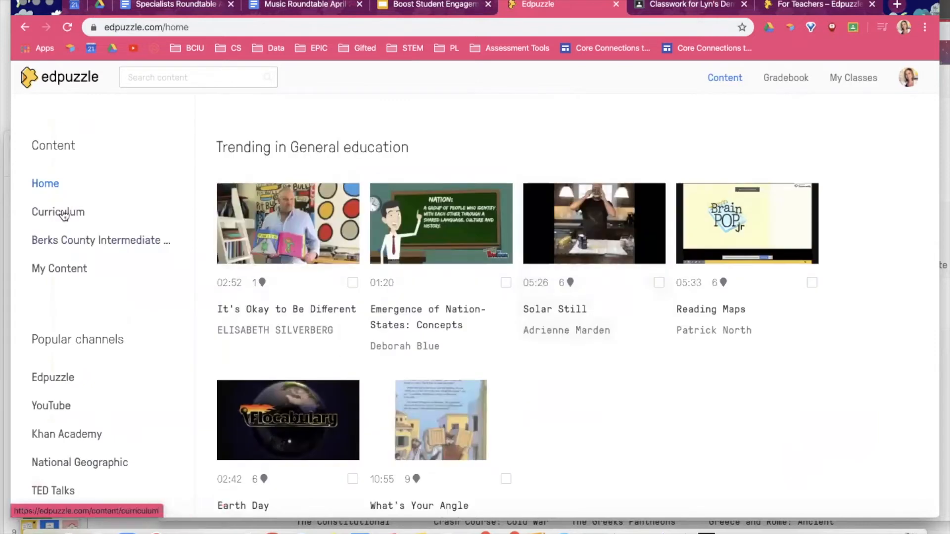
click(63, 215)
scroll(569, 346, down, 1)
click(568, 449)
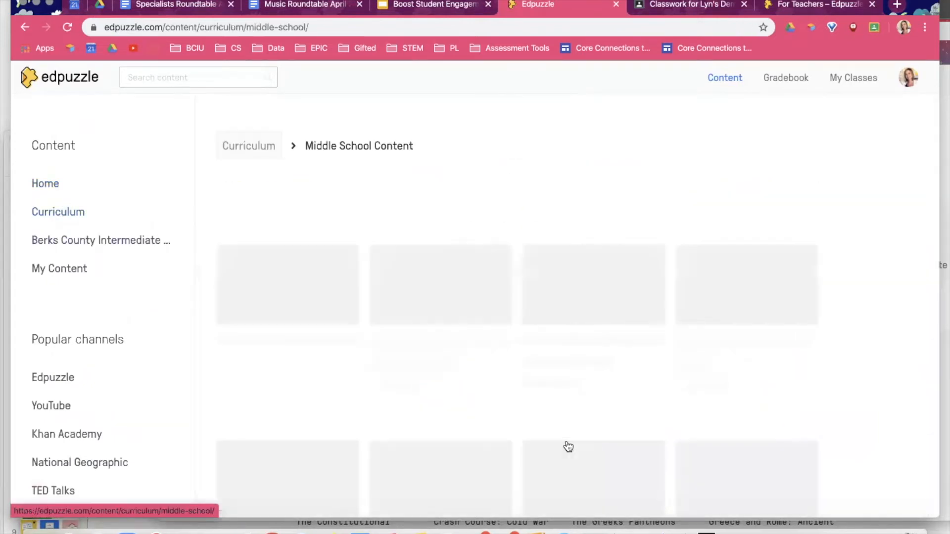
scroll(604, 254, down, 3)
click(588, 318)
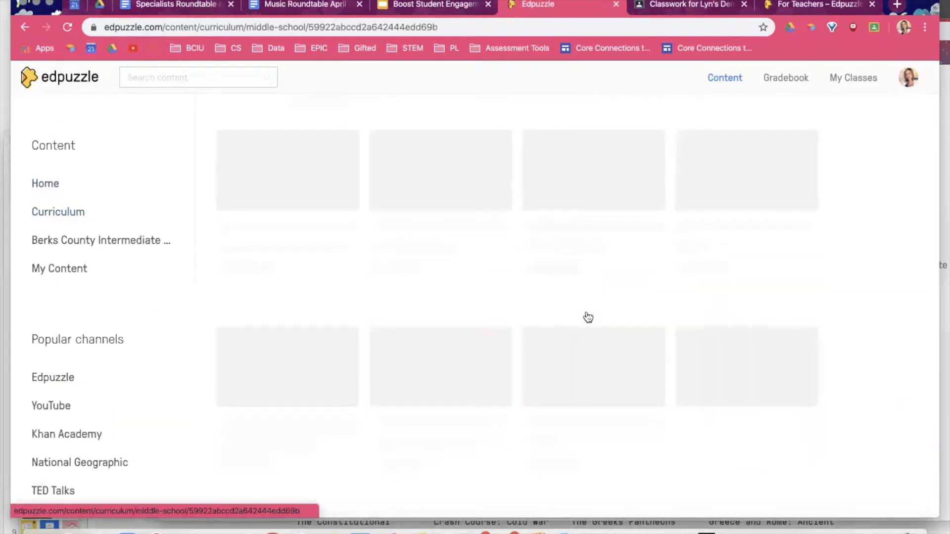
click(277, 336)
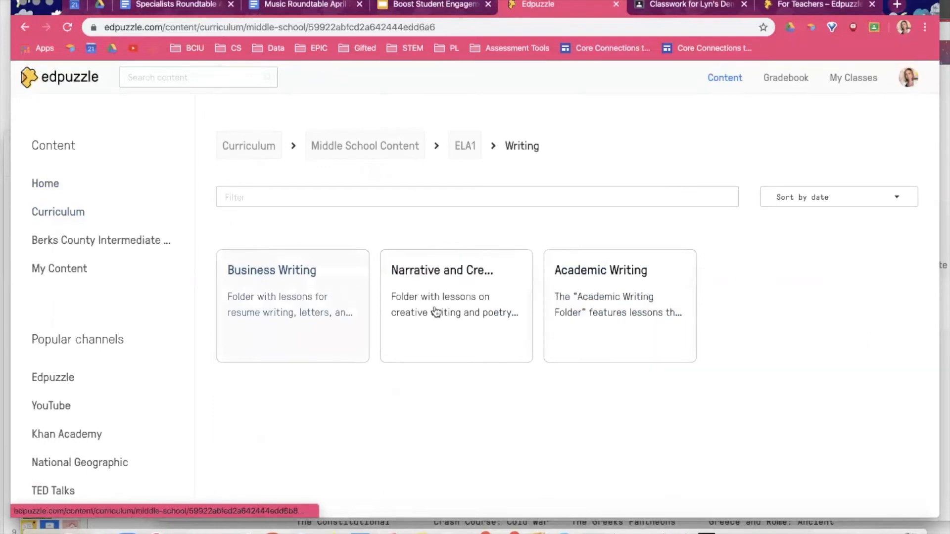
click(411, 319)
scroll(627, 242, down, 4)
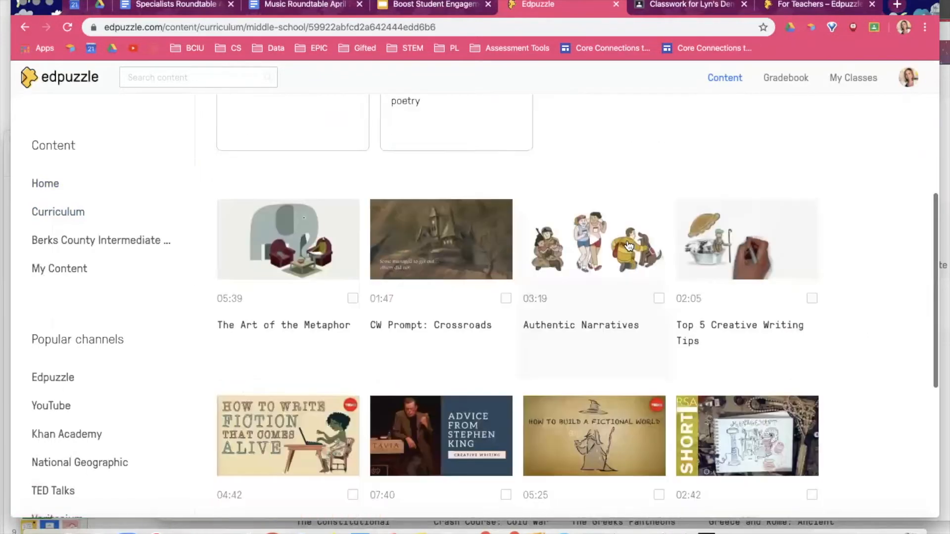
Copy the Authentic Narratives video to the teacher's own content and open its class assignment settings
click(659, 299)
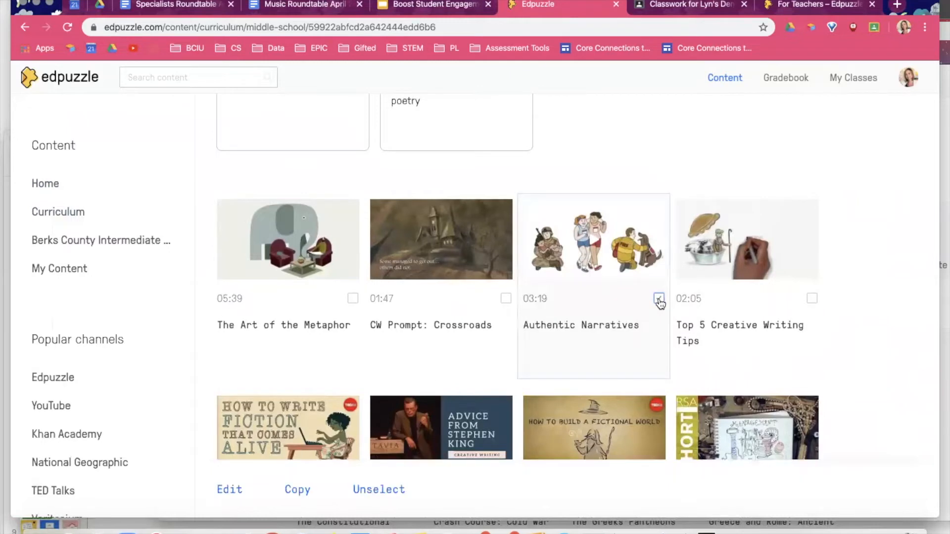
click(292, 492)
click(97, 480)
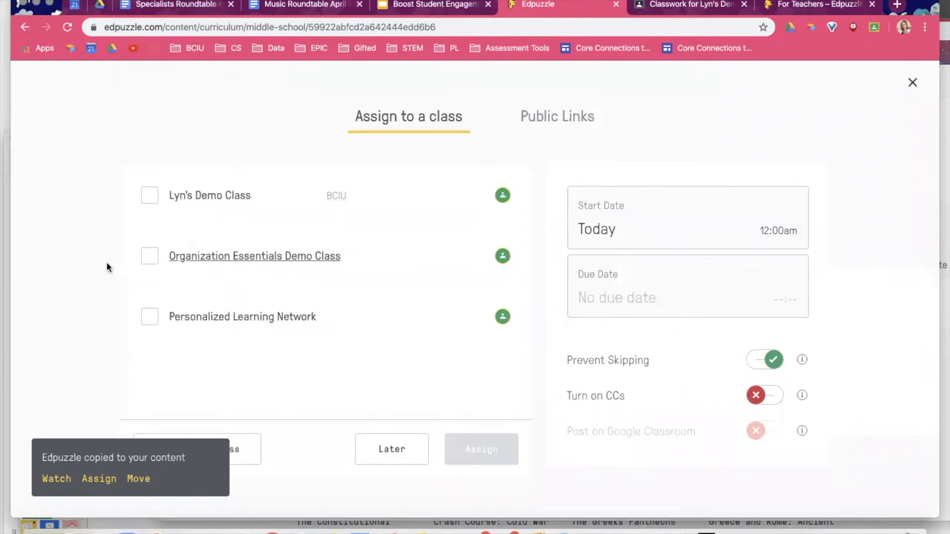
Choose the BCIU demo class for the assignment and set the due date to April 24th at 11:59pm
click(152, 200)
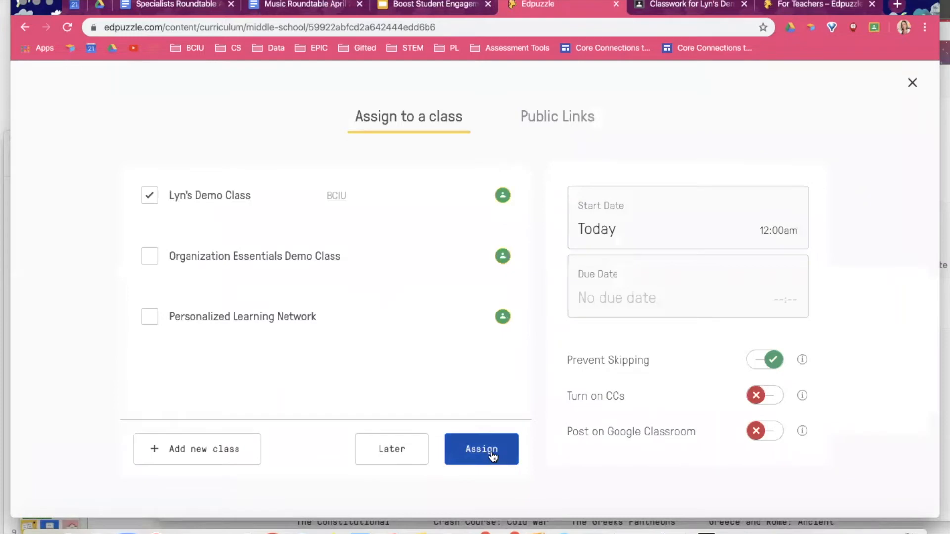
click(612, 293)
scroll(554, 391, down, 1)
click(551, 410)
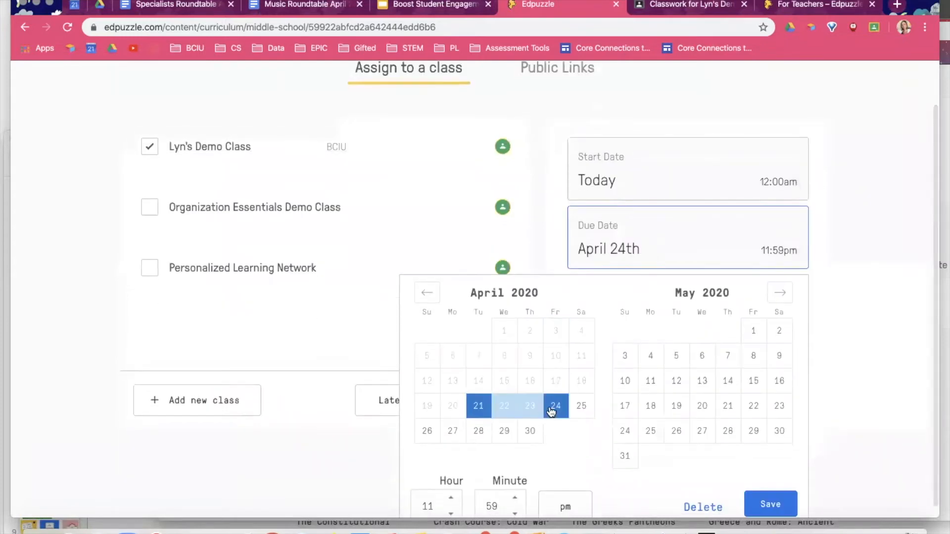
scroll(553, 410, down, 1)
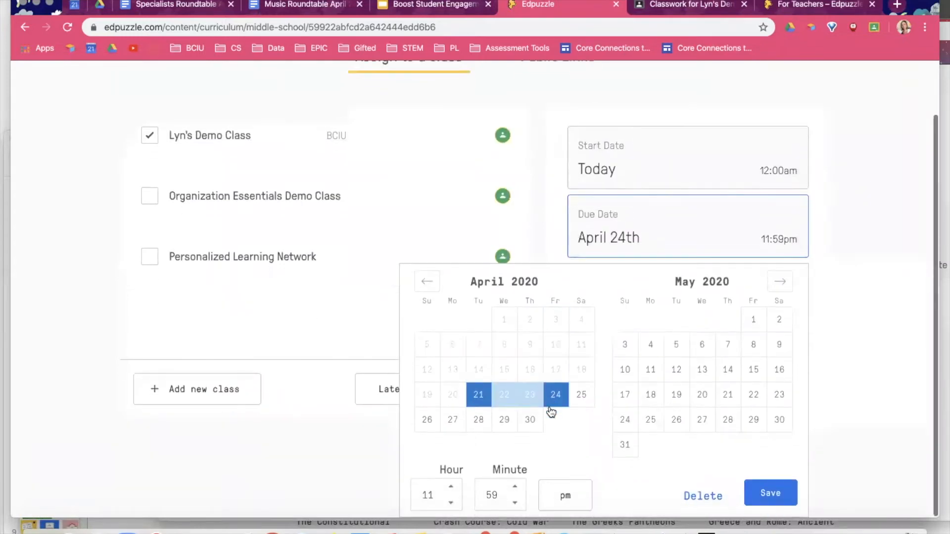
click(766, 493)
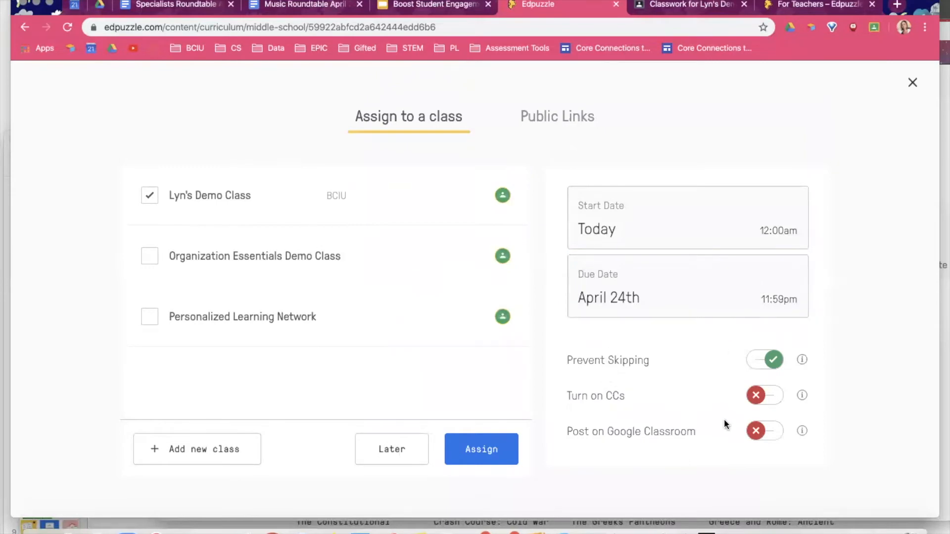
Review the skipping and caption options, then enable Post on Google Classroom for the assignment
scroll(724, 419, up, 5)
scroll(724, 420, right, 1)
scroll(723, 419, down, 1)
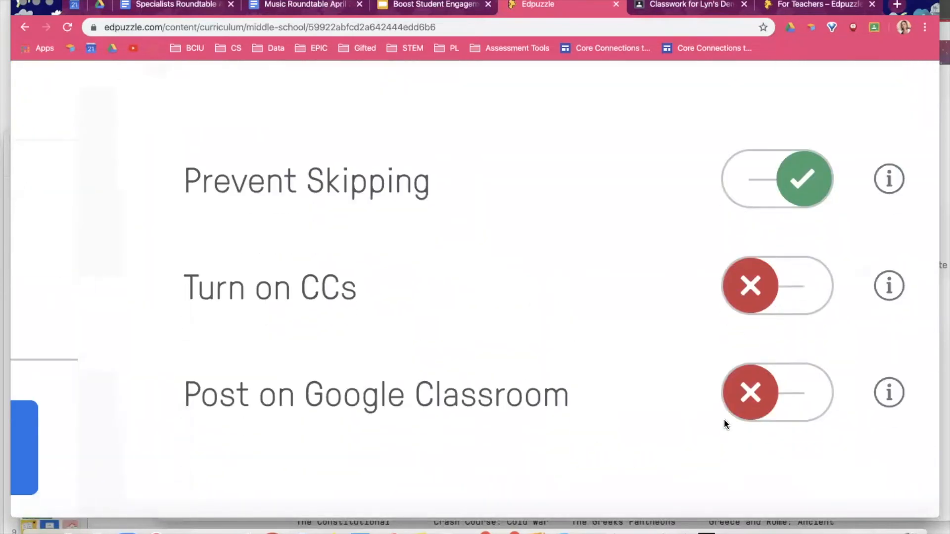
scroll(724, 421, right, 2)
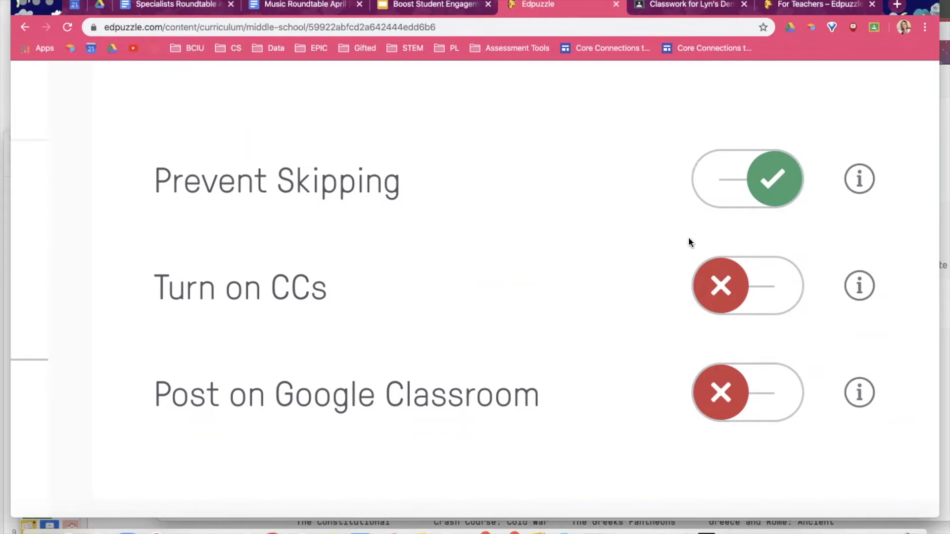
mouse_move(860, 291)
scroll(812, 394, down, 1)
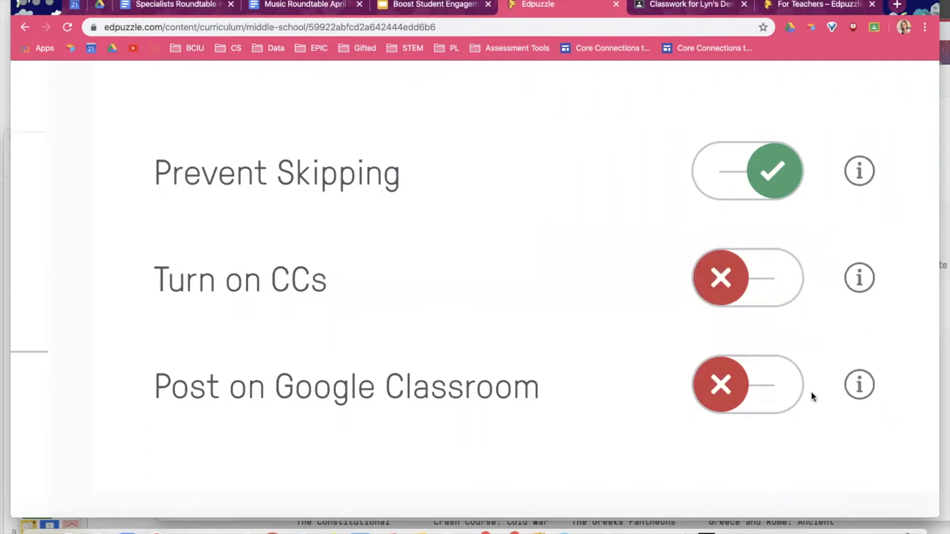
click(755, 362)
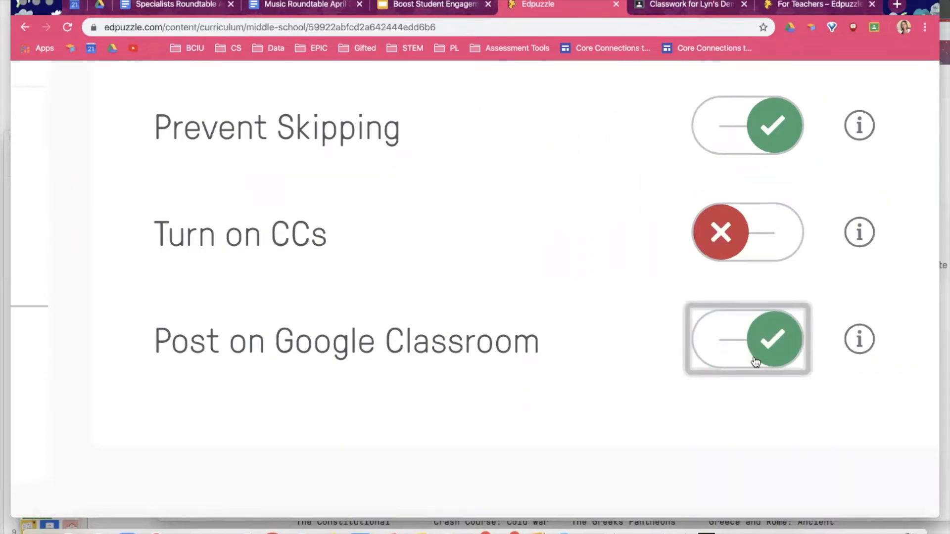
scroll(756, 362, down, 5)
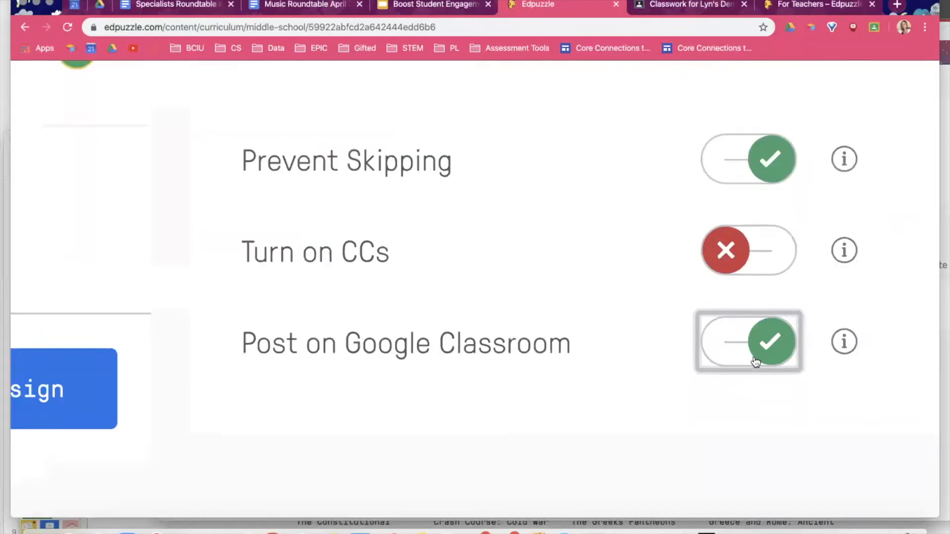
Open the public sharing options for the Authentic Narratives video and copy its public link
scroll(699, 346, down, 3)
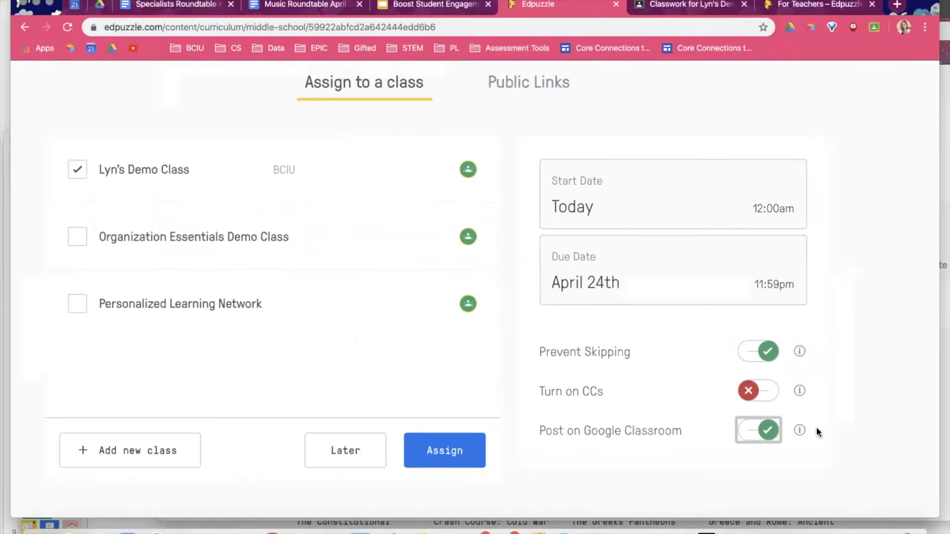
scroll(859, 398, down, 2)
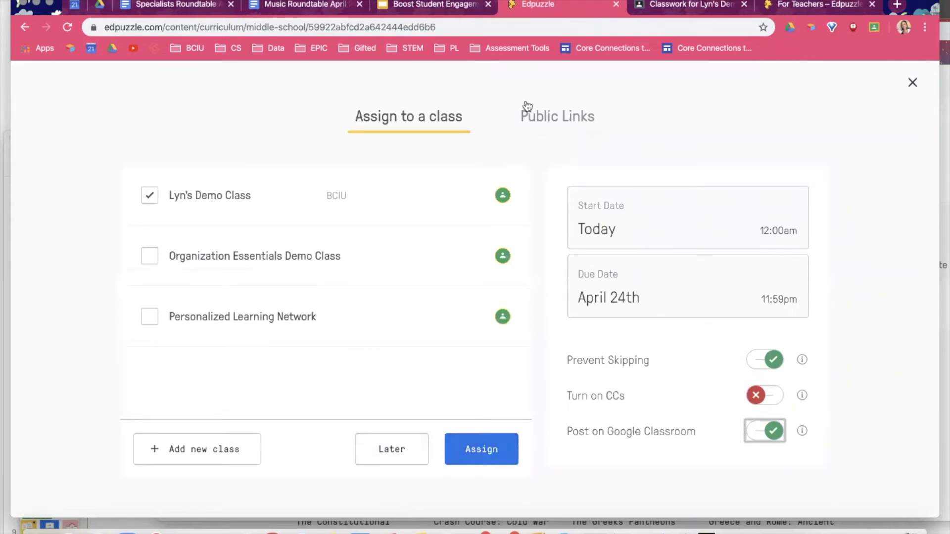
click(553, 123)
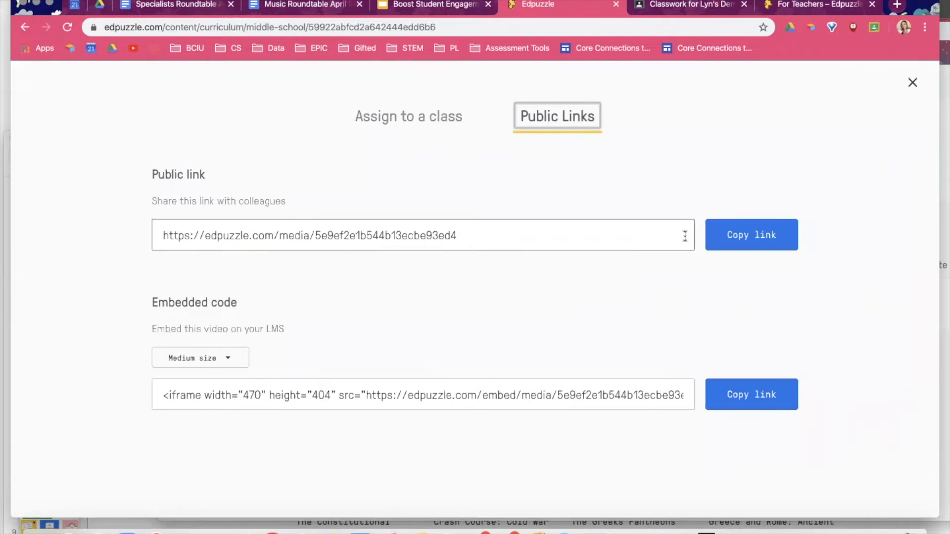
click(730, 242)
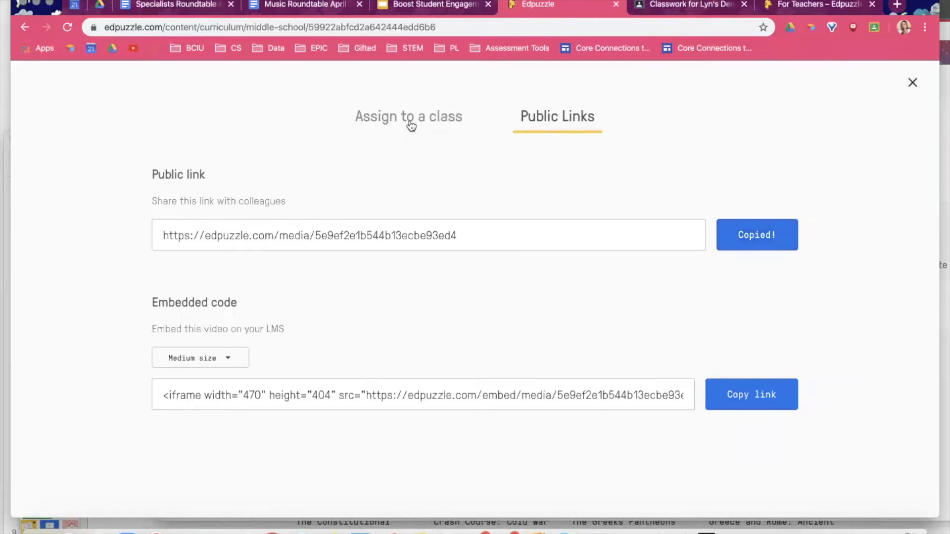
Return to the class assignment settings and assign the Authentic Narratives video to the selected BCIU demo class
click(409, 123)
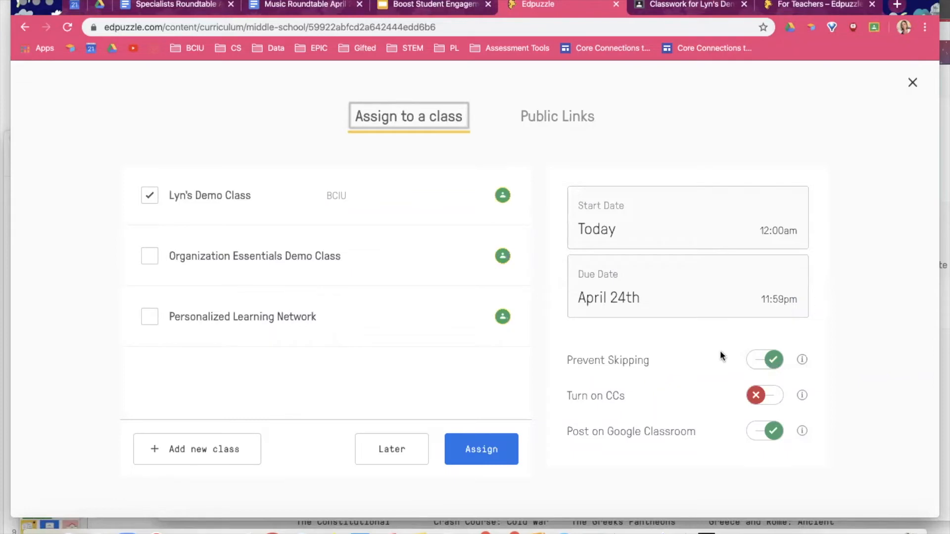
click(502, 458)
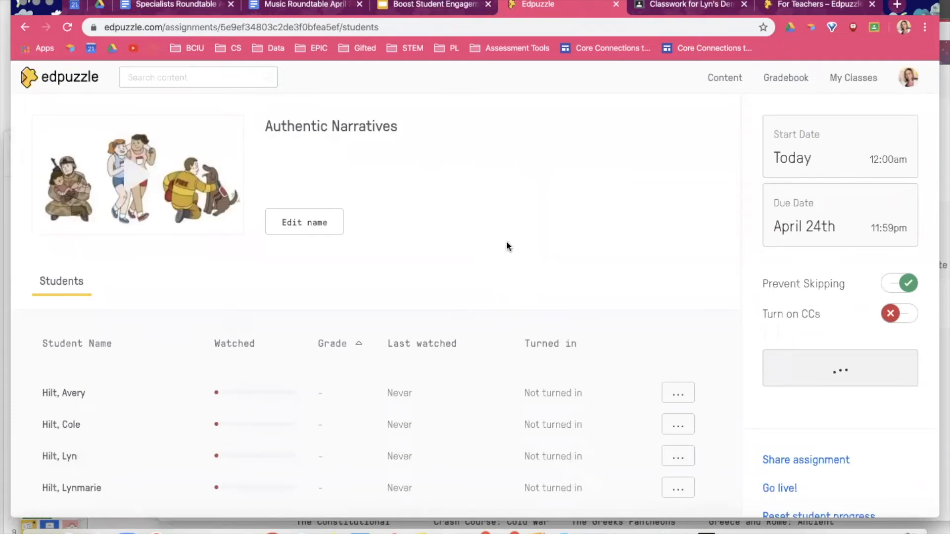
scroll(508, 243, down, 1)
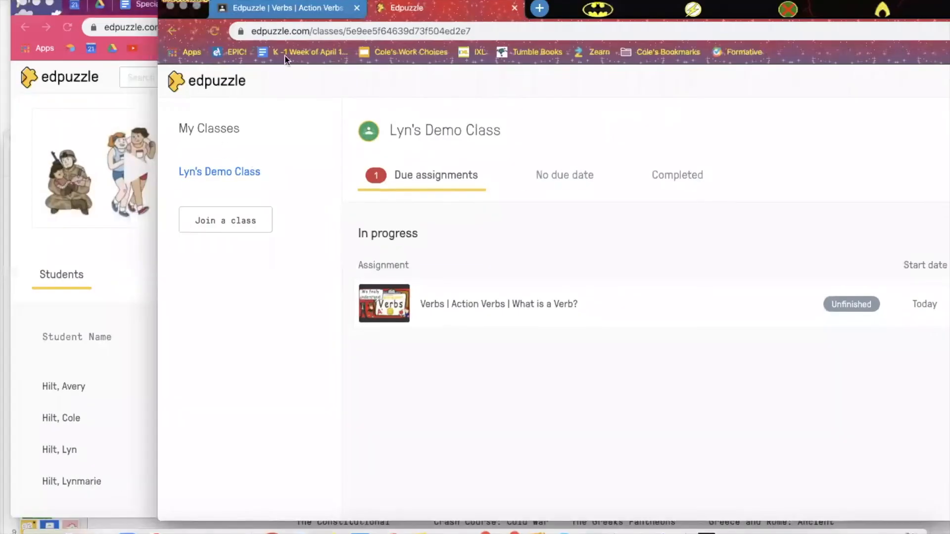
Switch to the student's Google Classroom window and open the stream of the BCIU demo class
click(321, 11)
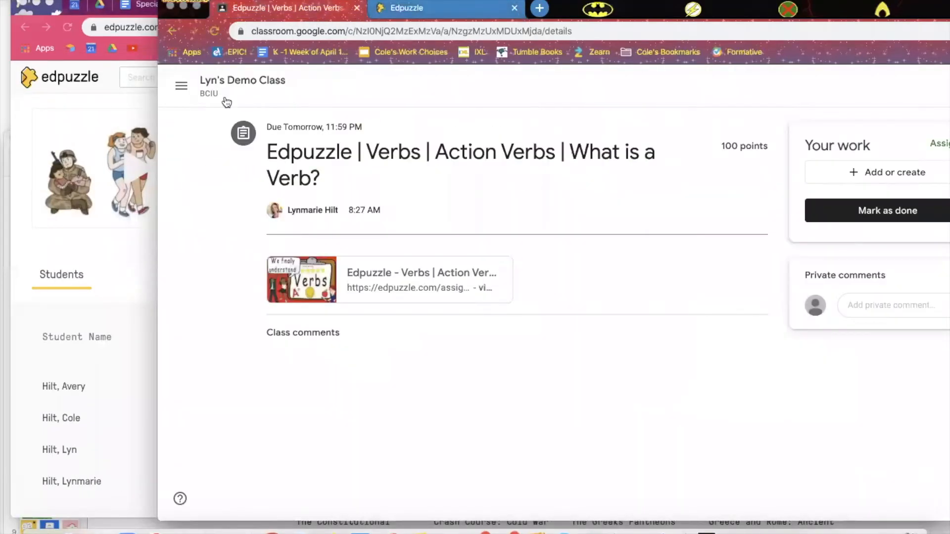
click(188, 86)
click(219, 245)
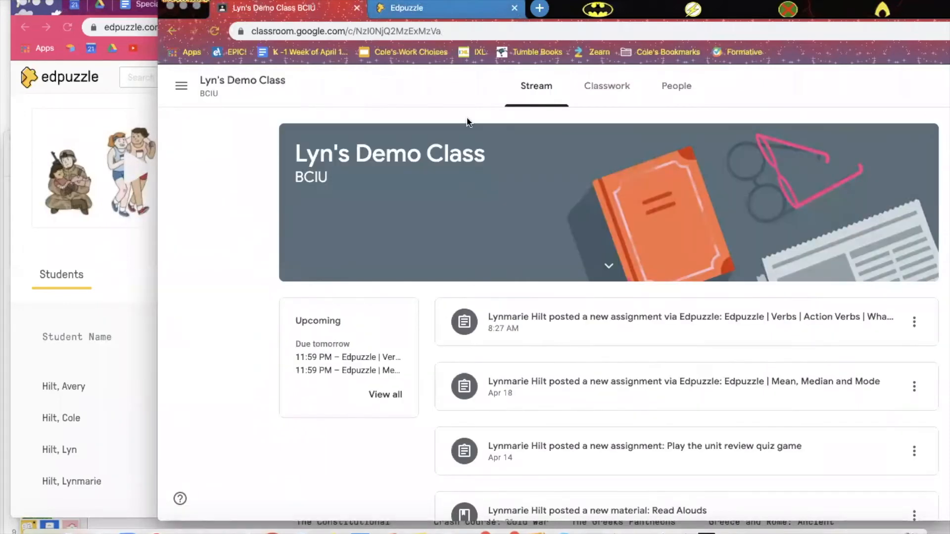
drag(593, 10, 388, 10)
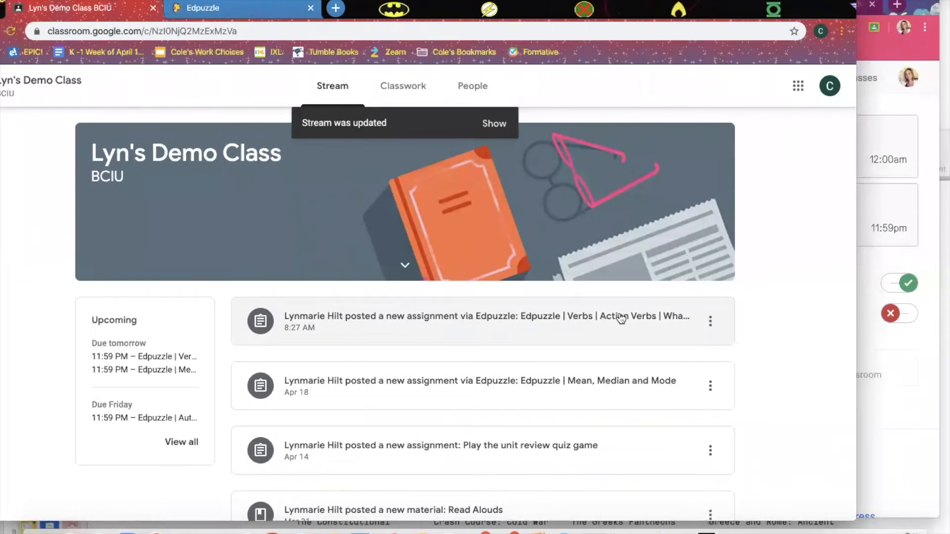
Open the Edpuzzle | Authentic Narratives assignment from the class stream in the student's Google Classroom
click(555, 319)
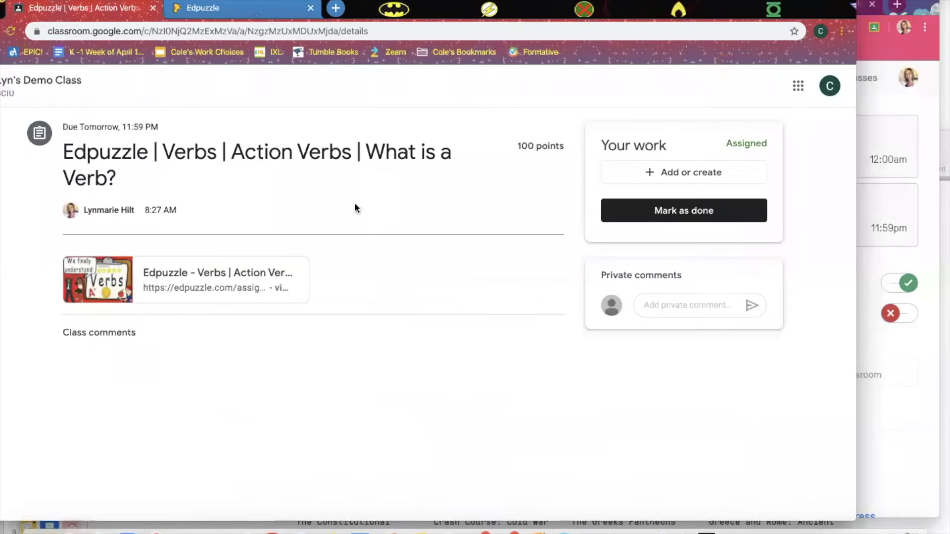
click(41, 81)
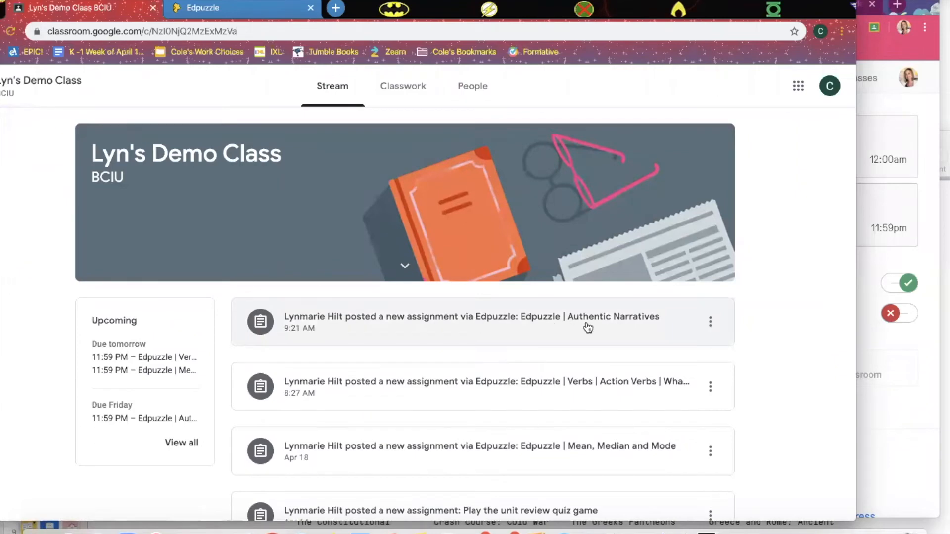
click(590, 329)
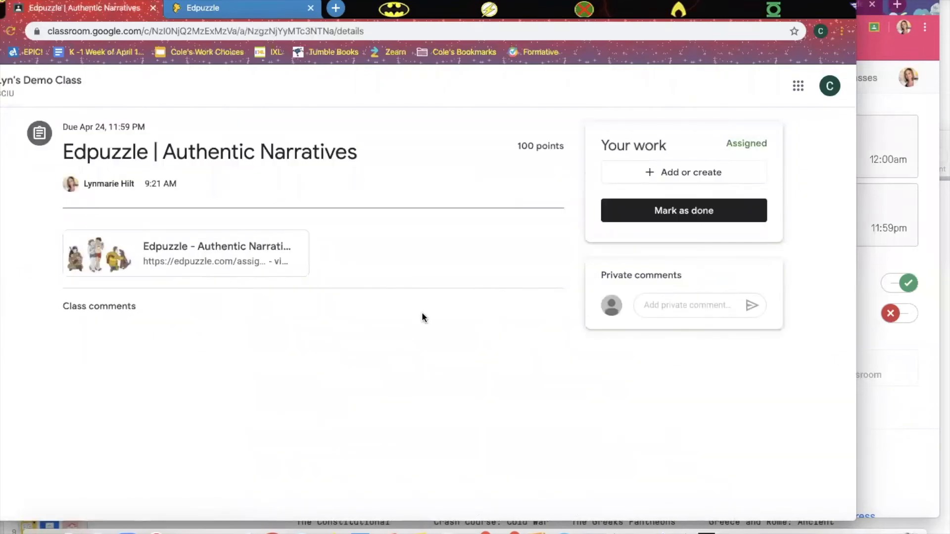
drag(462, 9, 510, 10)
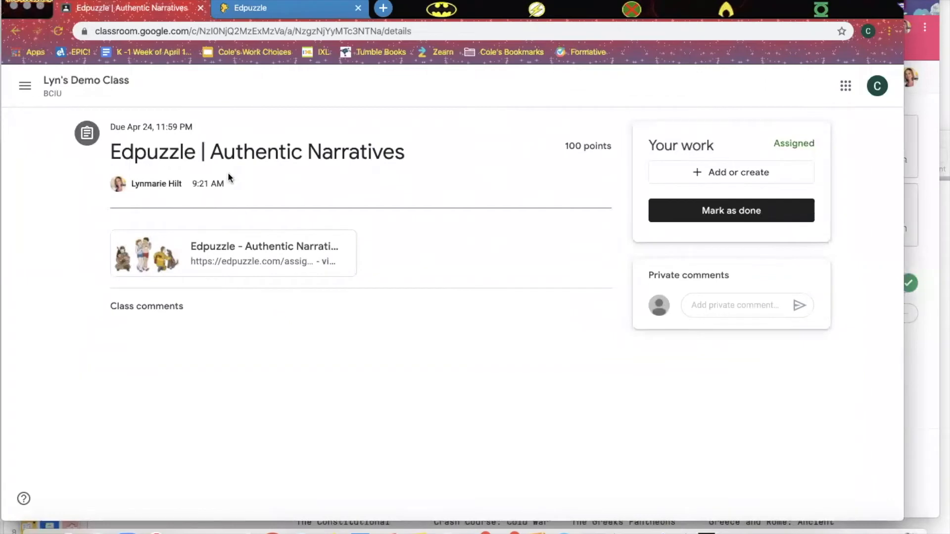
Open the assignment's attached Edpuzzle video as the student, play a few seconds of it, then pause and close it
click(243, 252)
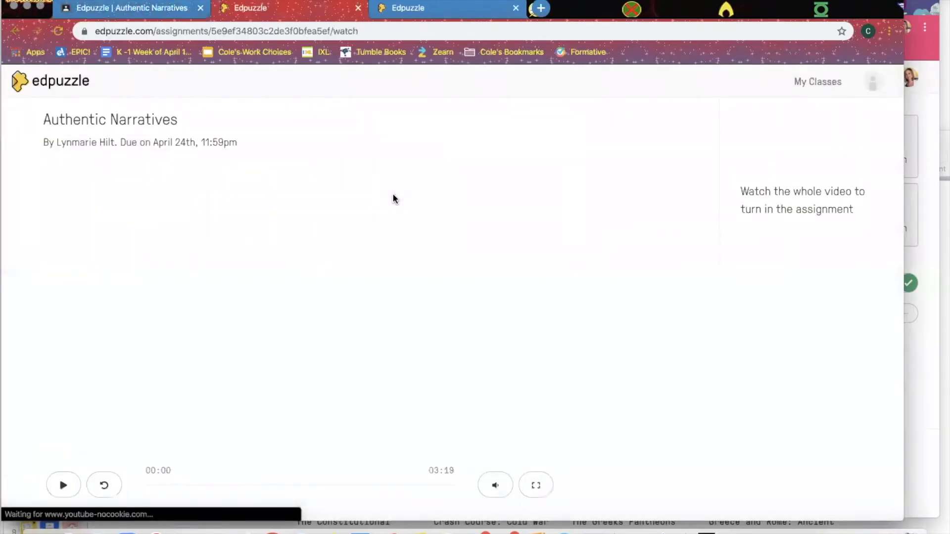
scroll(609, 175, down, 1)
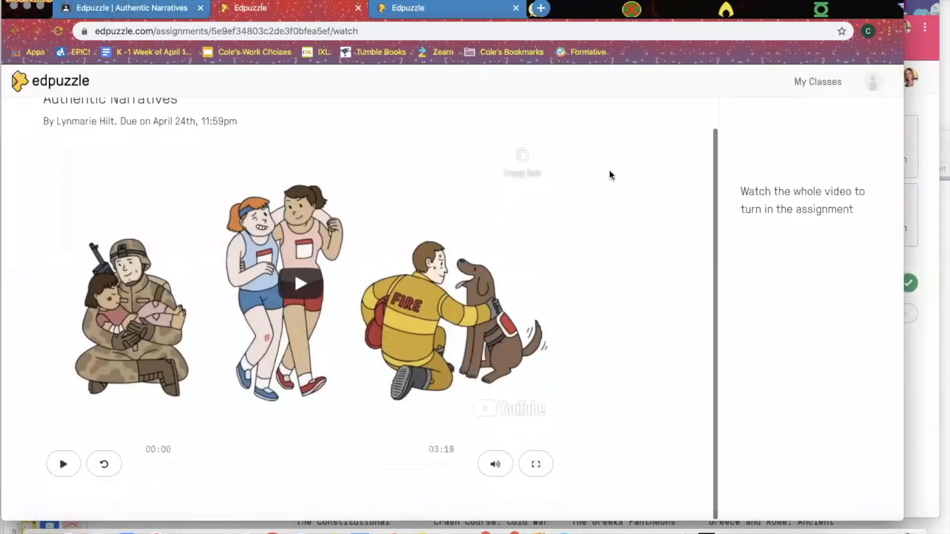
click(58, 464)
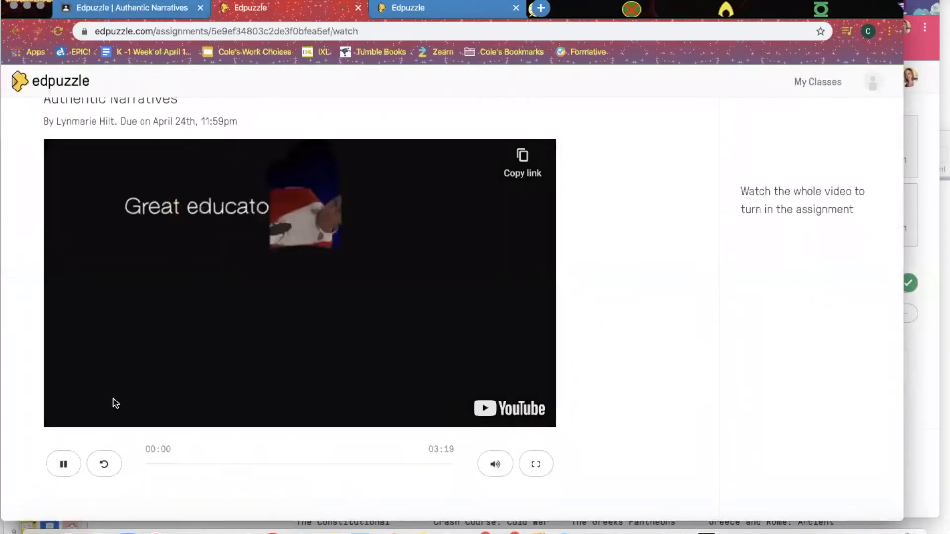
click(64, 464)
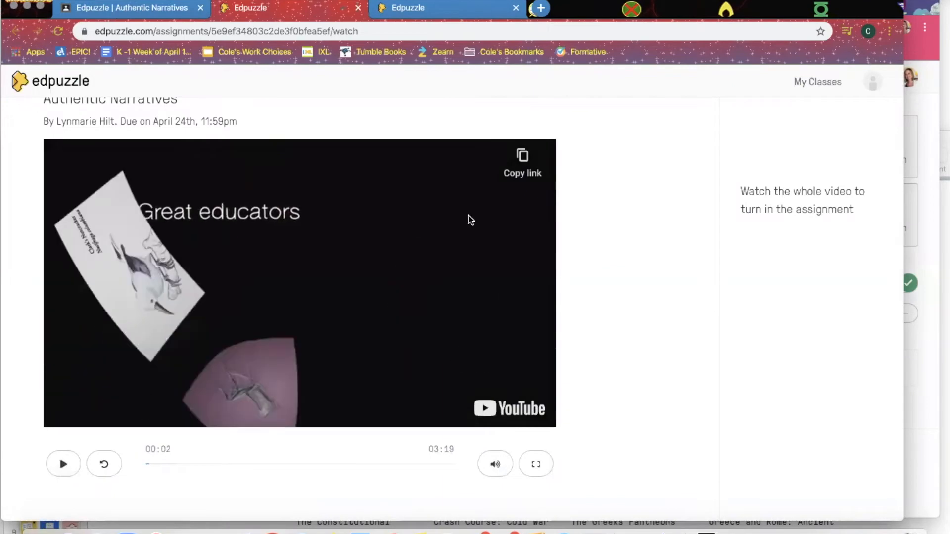
click(356, 8)
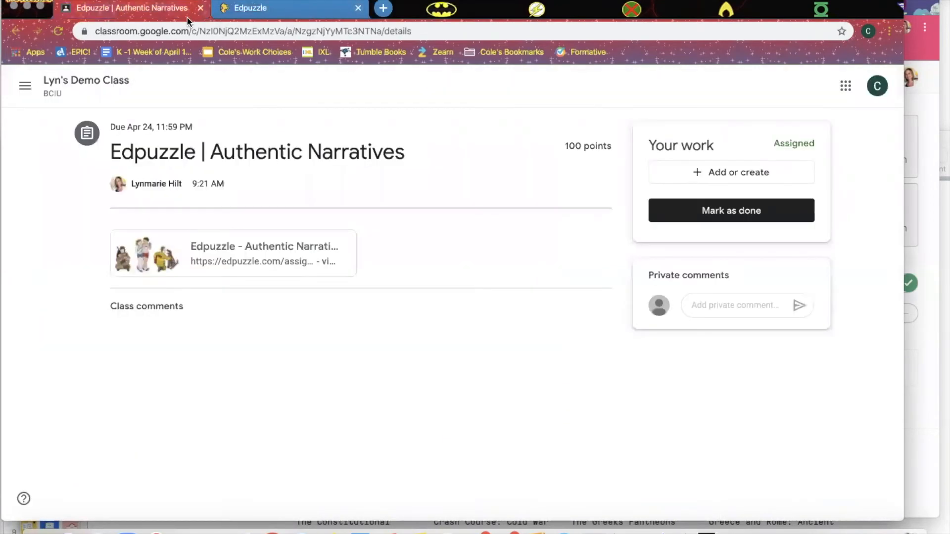
Mark the Authentic Narratives assignment as done without attaching work, then open the student's To-do list
click(728, 219)
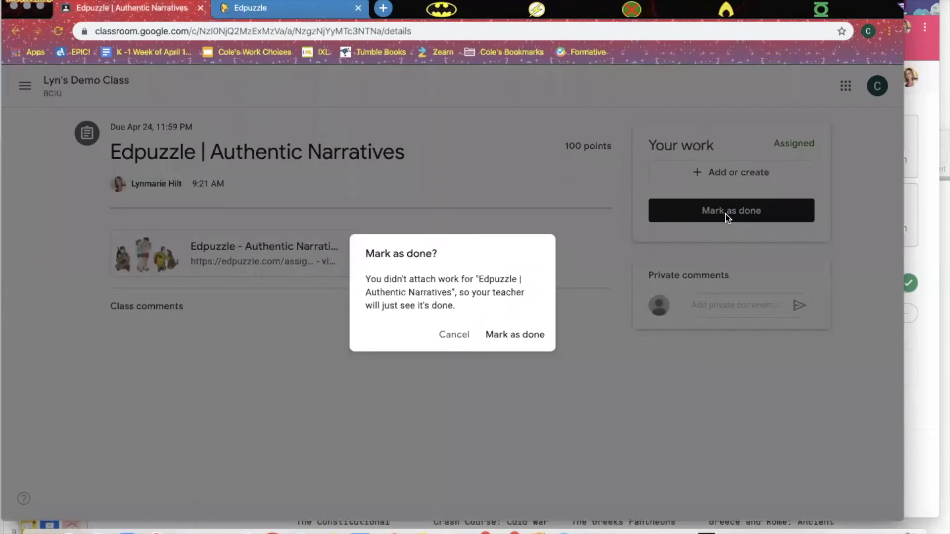
click(514, 336)
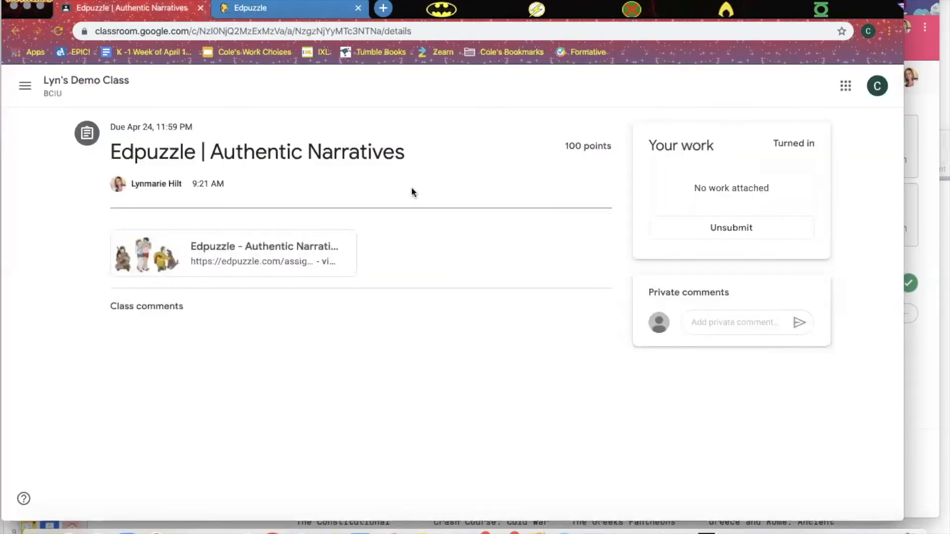
click(25, 85)
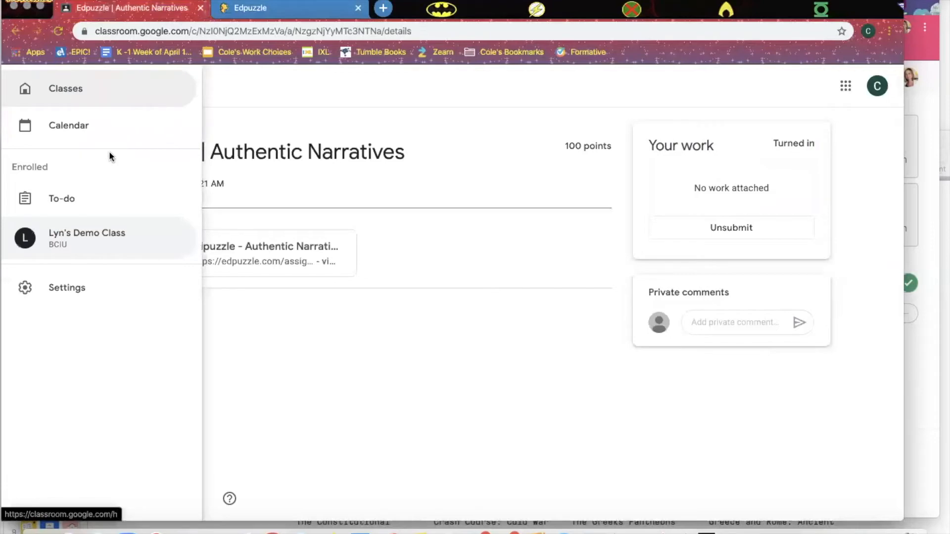
click(99, 200)
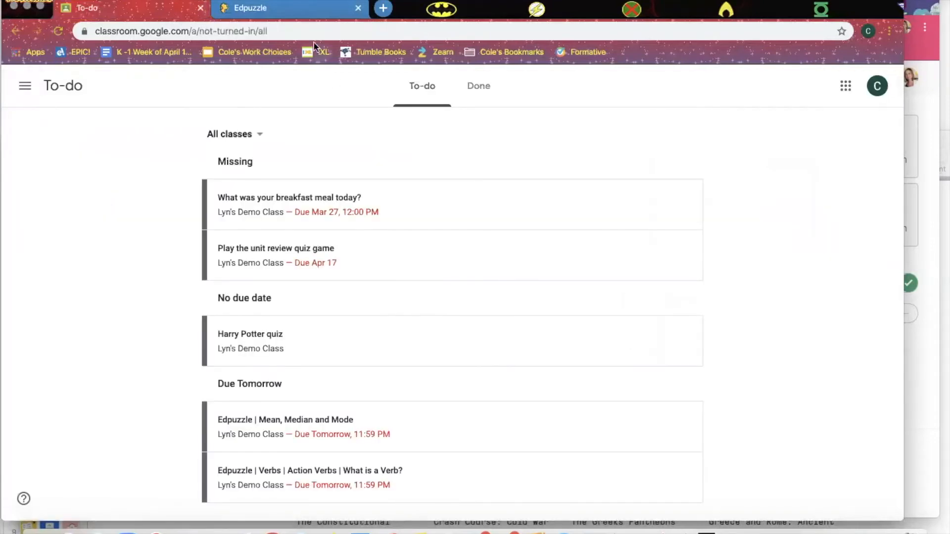
Switch back to the teacher's Edpuzzle window and refresh the Authentic Narratives assignment page to check student progress
drag(484, 11, 671, 34)
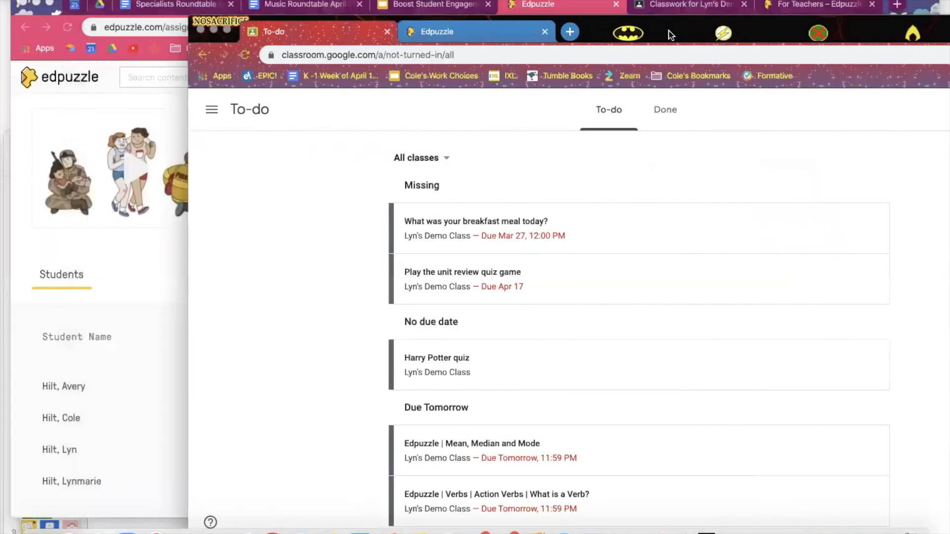
click(537, 7)
scroll(400, 203, down, 1)
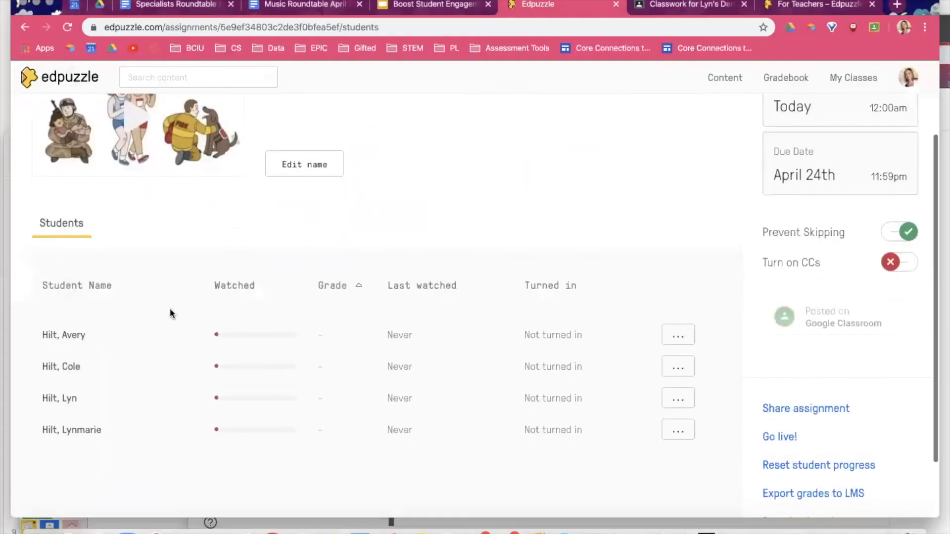
click(68, 28)
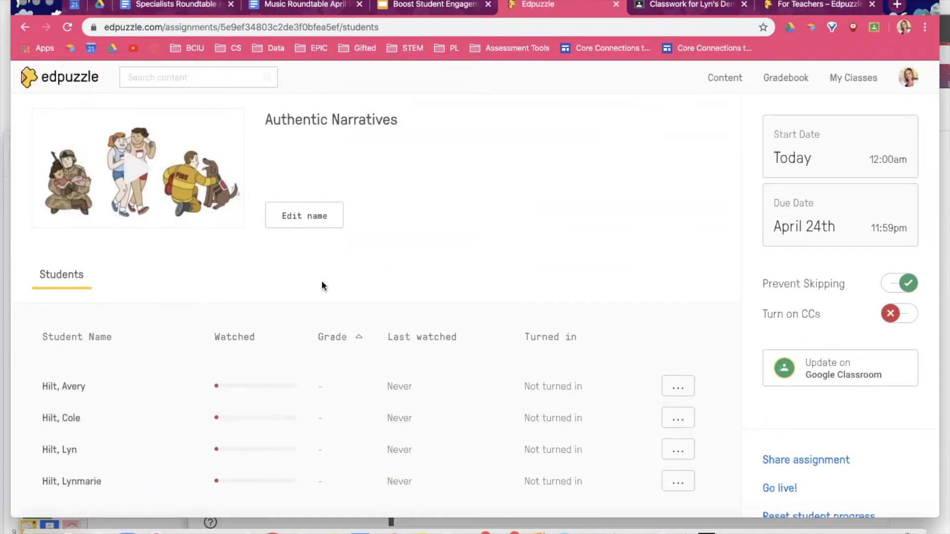
scroll(569, 230, up, 1)
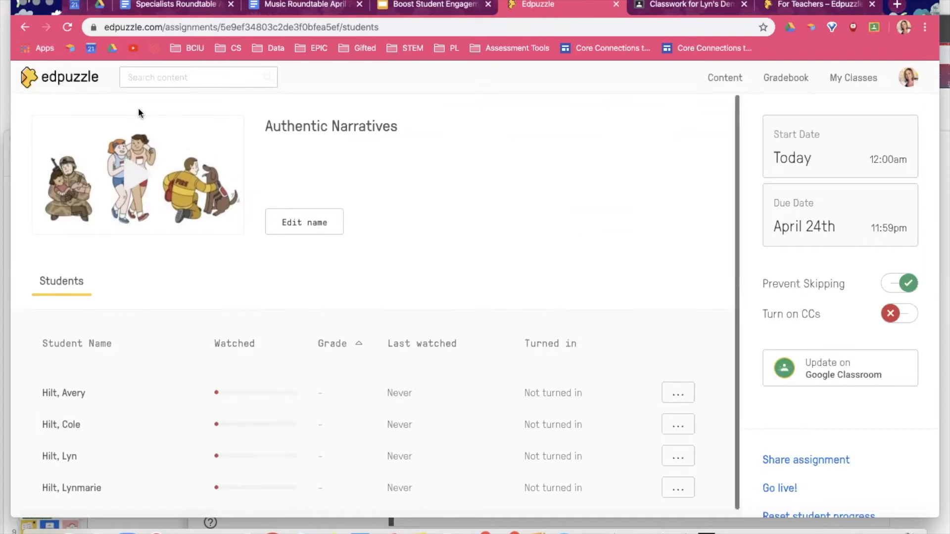
Go to the Edpuzzle home page and open My Content to review the saved videos
click(58, 78)
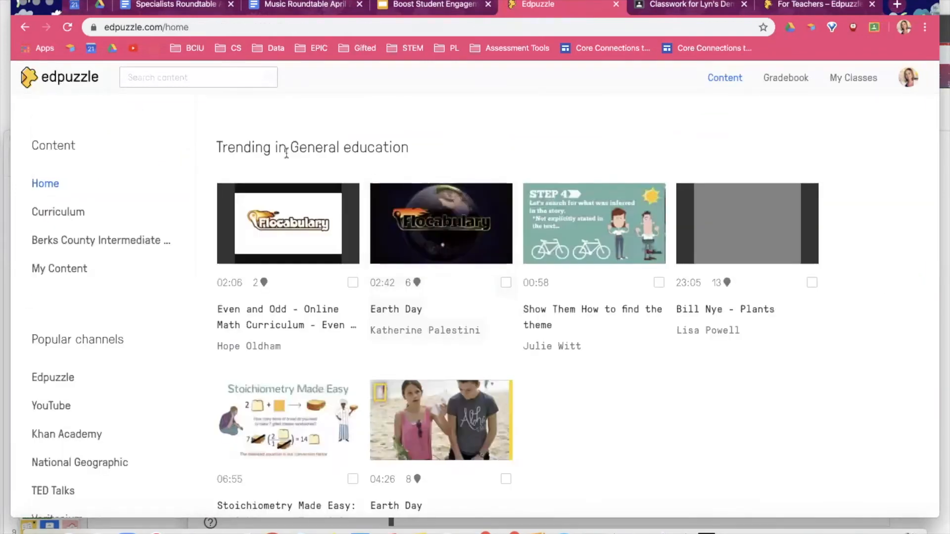
scroll(80, 218, down, 2)
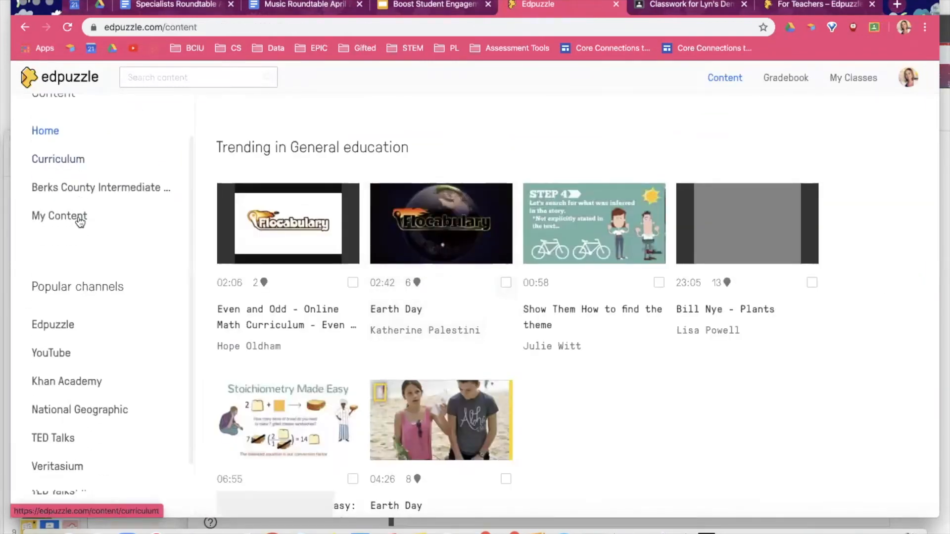
click(80, 221)
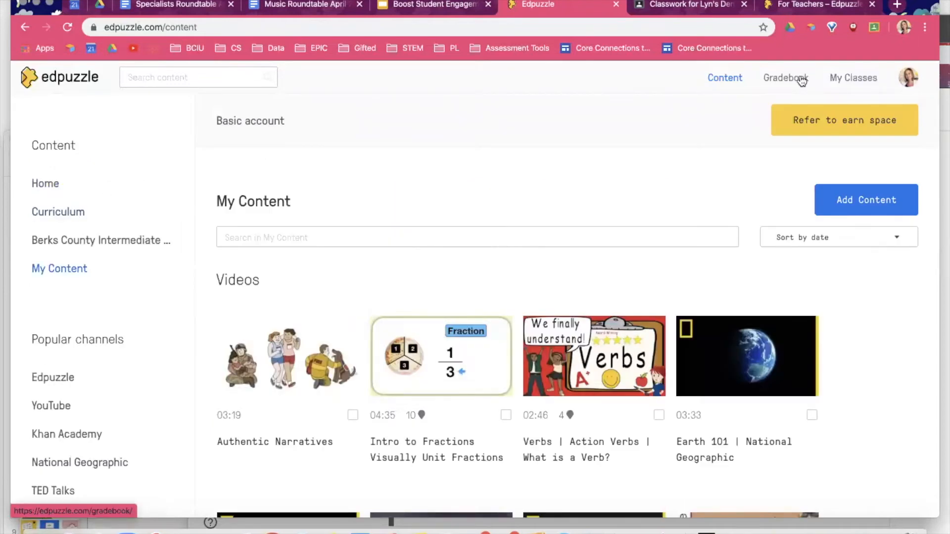
scroll(319, 357, down, 1)
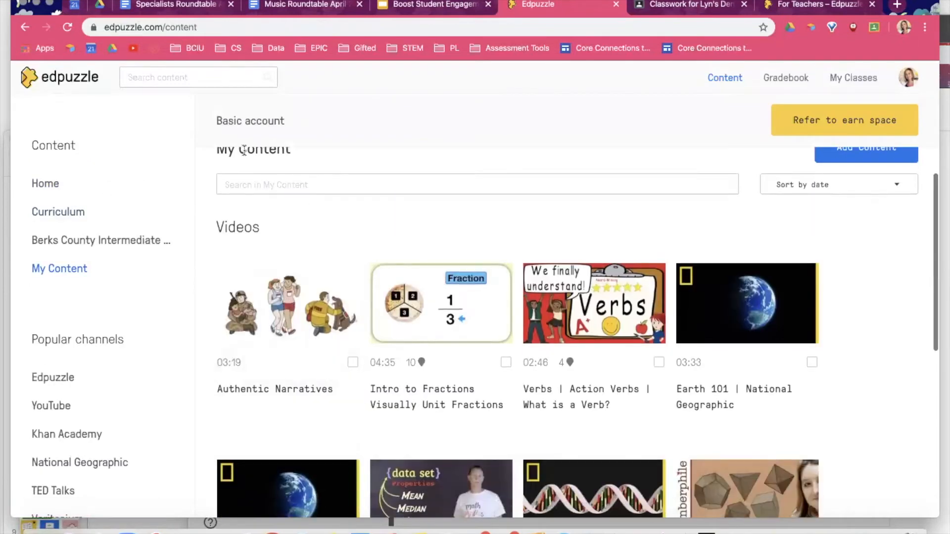
scroll(298, 172, up, 1)
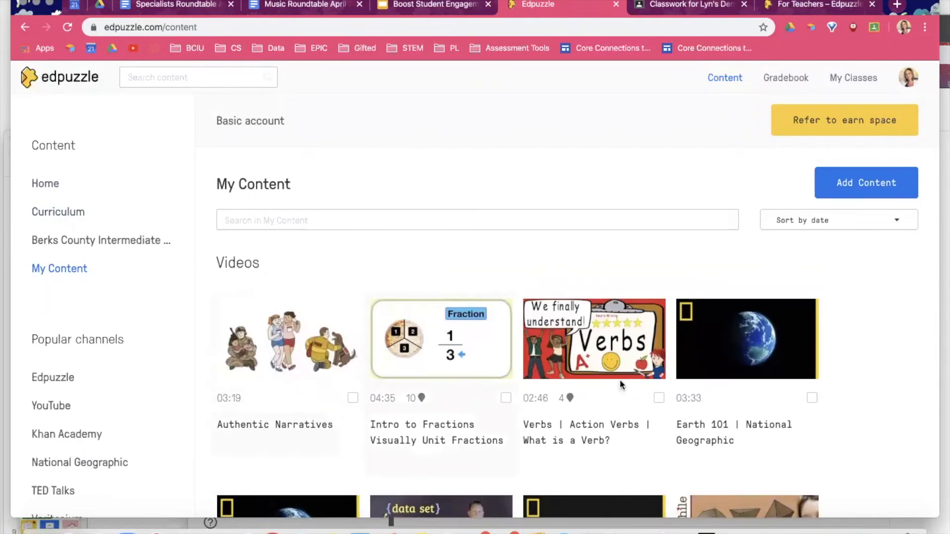
Delete Genetics 101 | National Geographic, 5 Platonic Solids - Numberphile and the 05:09 Numberphile video from My Content
scroll(871, 383, down, 5)
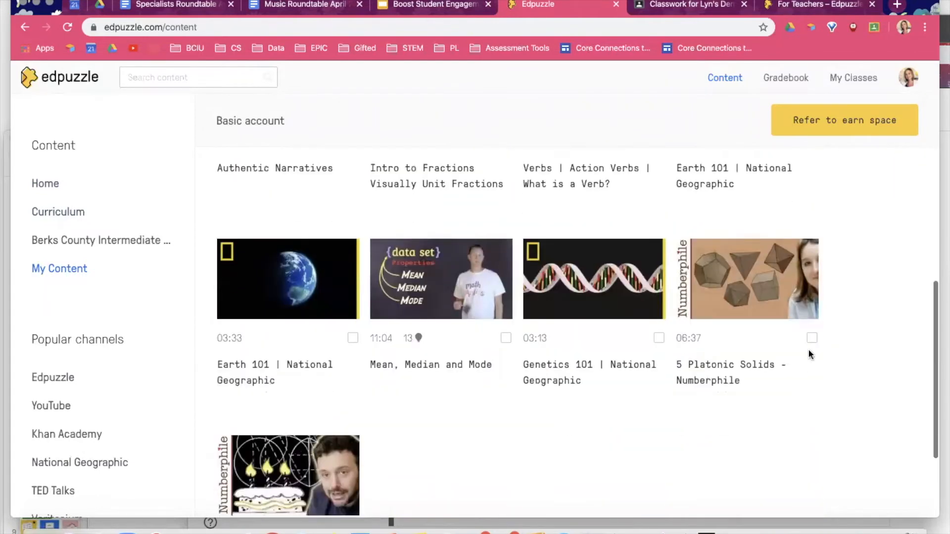
click(812, 339)
click(658, 338)
scroll(519, 376, down, 2)
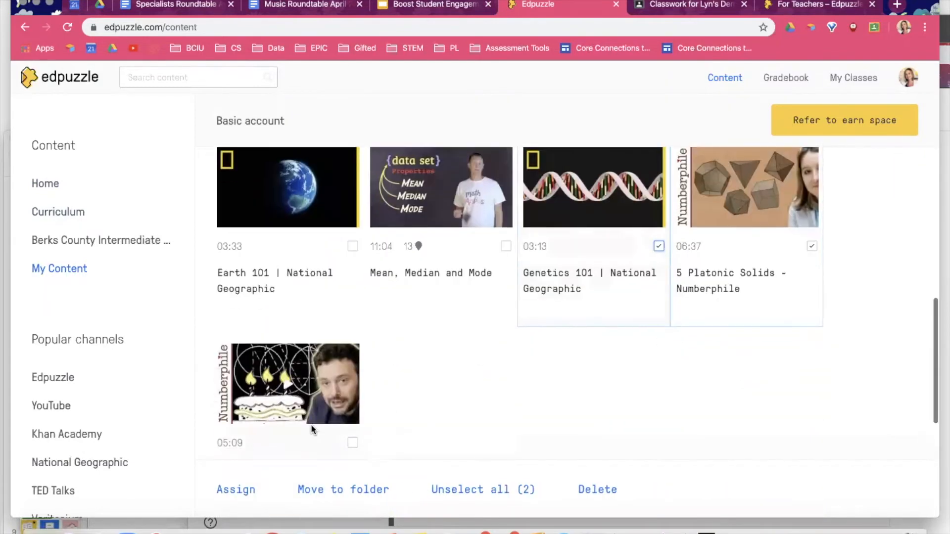
click(354, 442)
click(597, 489)
click(598, 257)
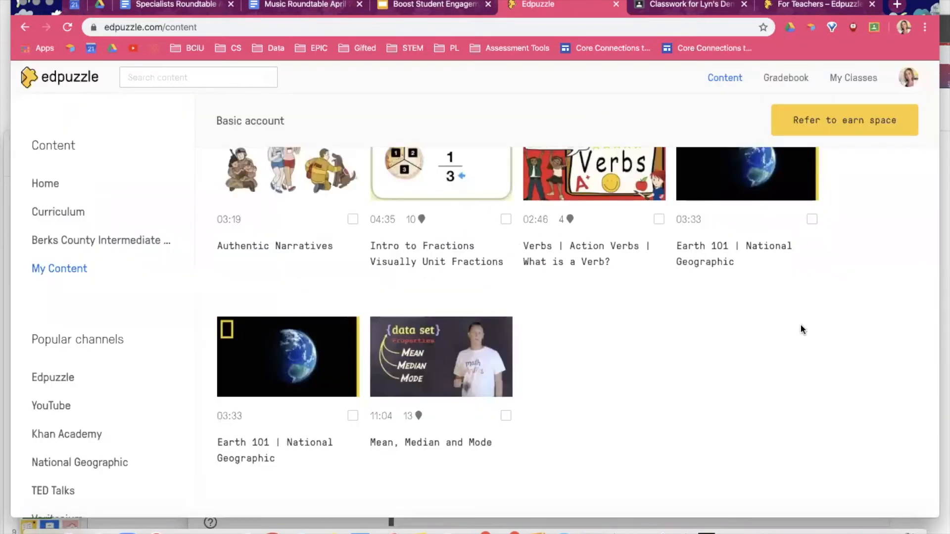
Open the Berks County Intermediate Unit school content and look through the videos shared by its teachers
click(107, 214)
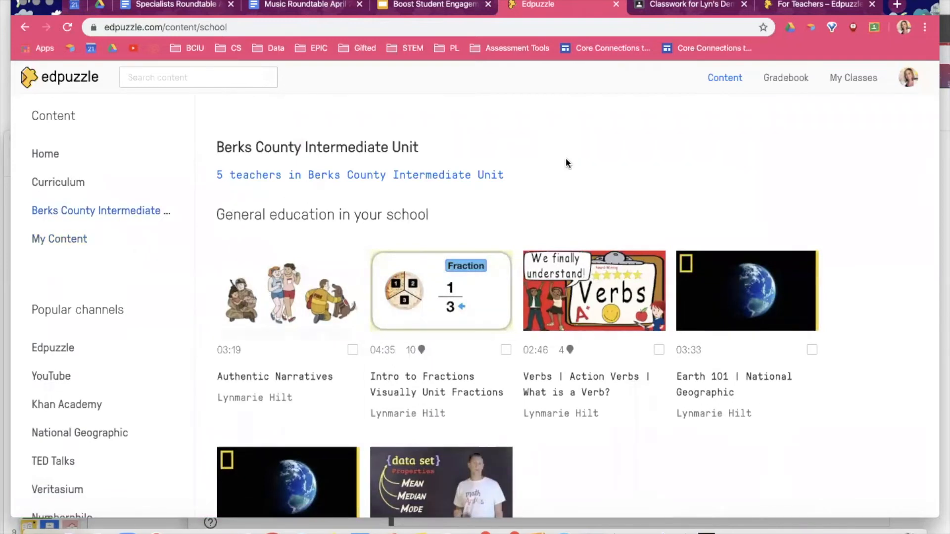
scroll(566, 160, down, 3)
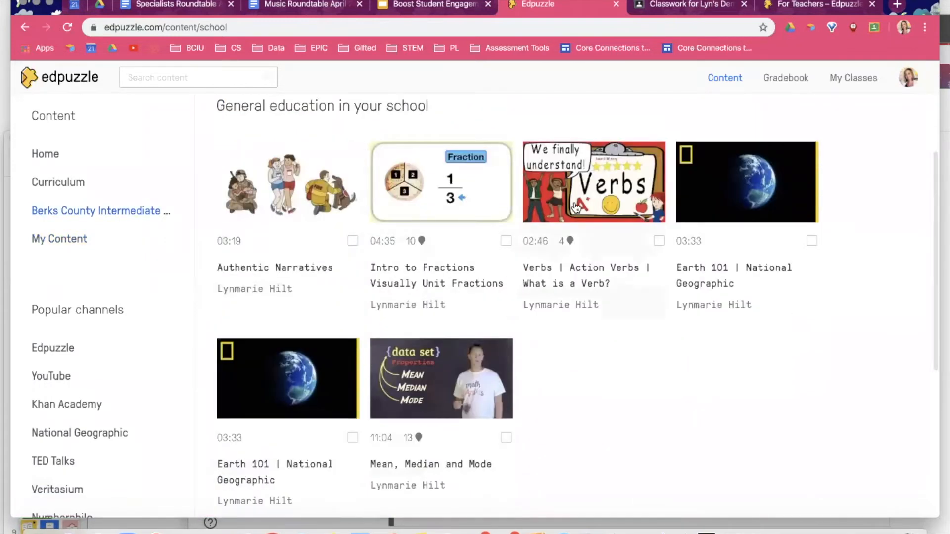
scroll(576, 207, up, 1)
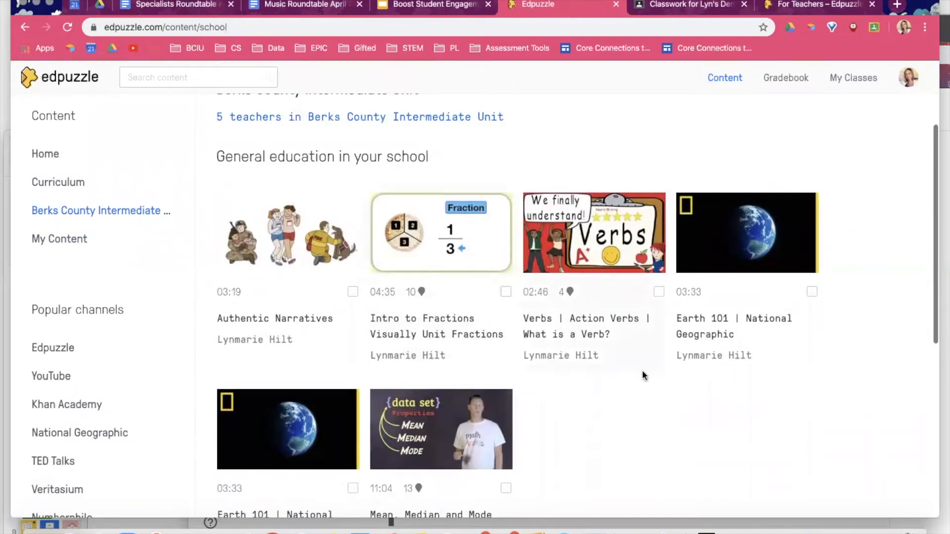
scroll(589, 191, up, 2)
scroll(592, 191, down, 1)
scroll(590, 186, down, 1)
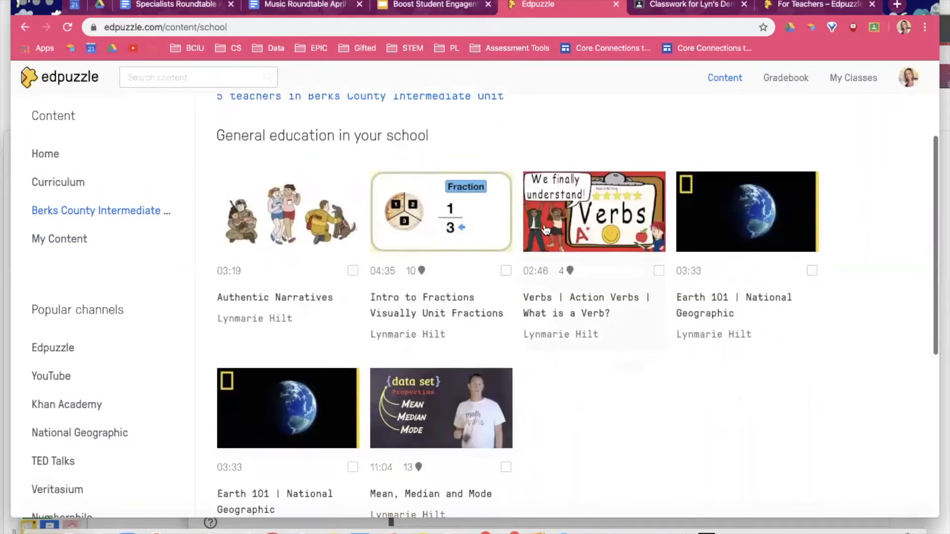
Review the list of popular channels, from Edpuzzle and YouTube through Numberphile and Crash Course
scroll(135, 254, down, 2)
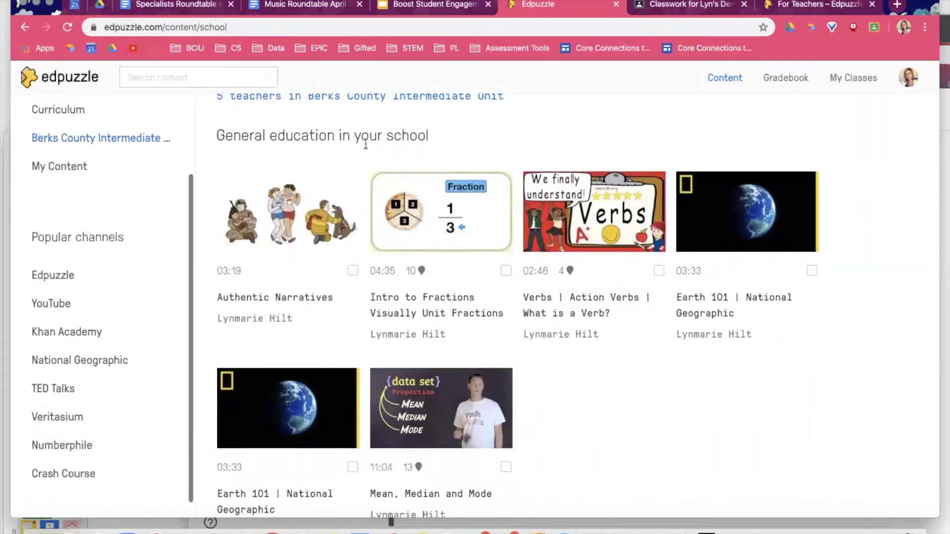
scroll(479, 126, down, 1)
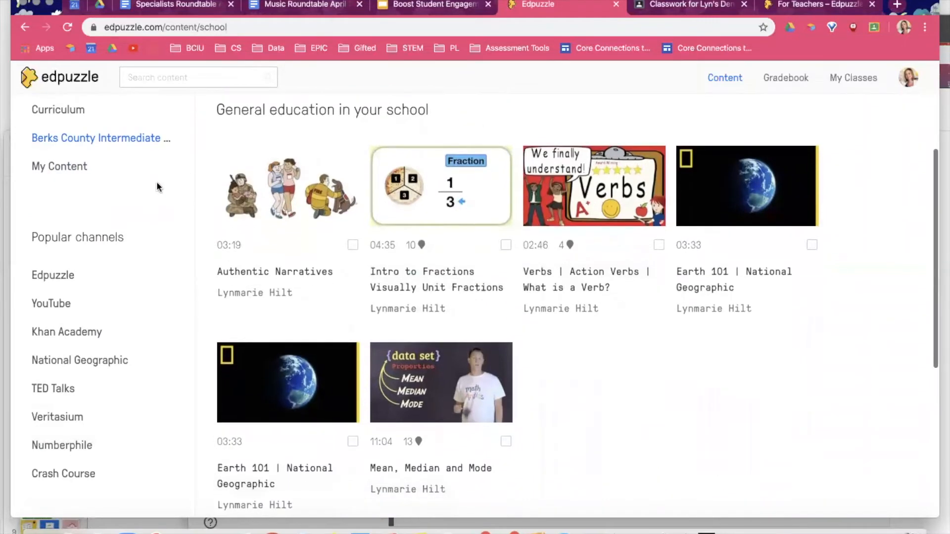
scroll(117, 229, down, 1)
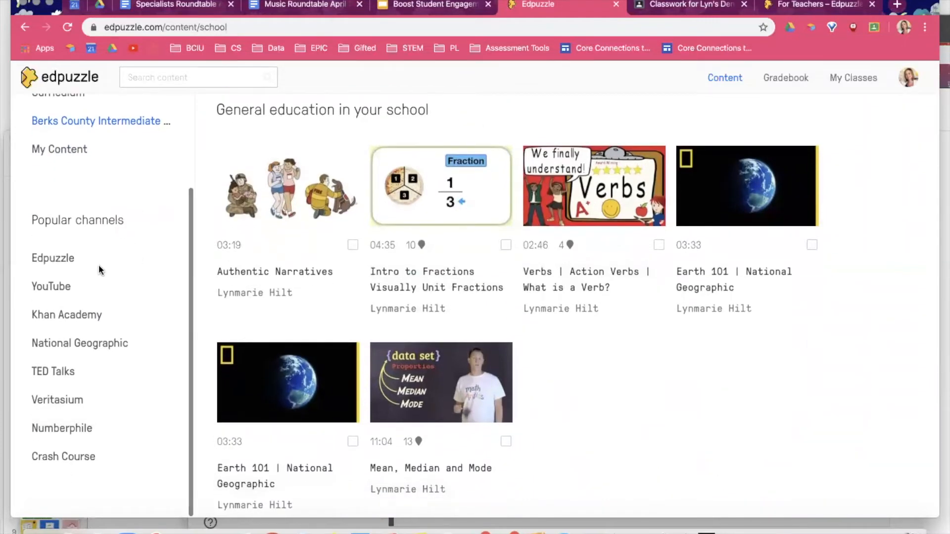
click(77, 290)
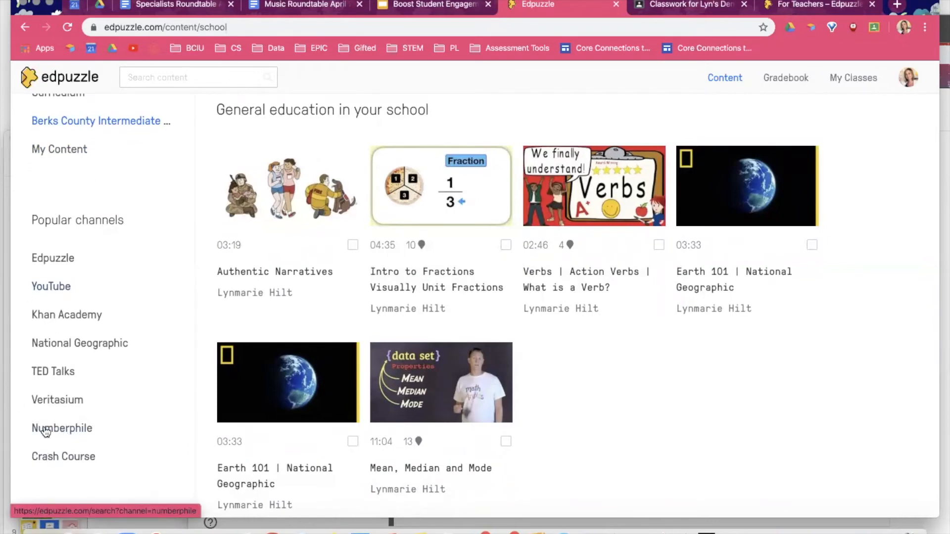
scroll(46, 432, up, 5)
scroll(44, 431, down, 5)
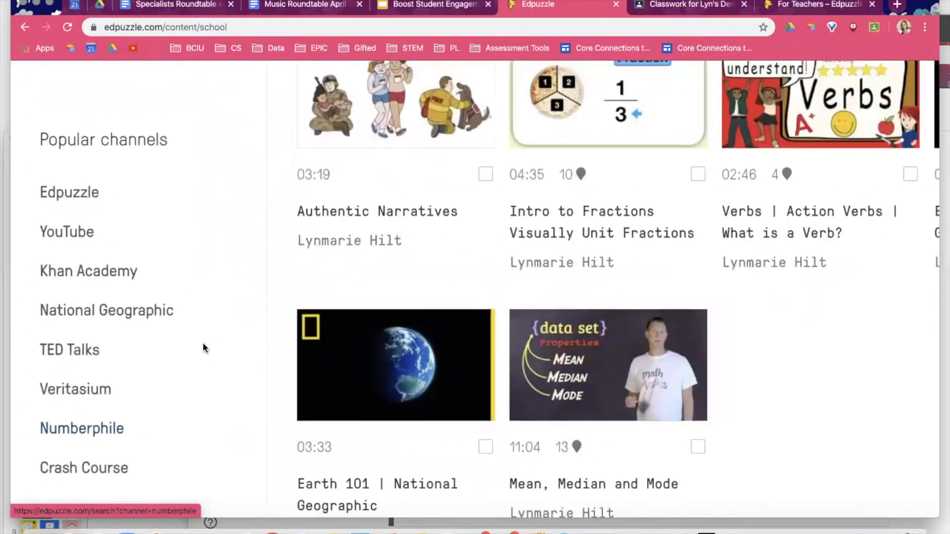
scroll(204, 347, down, 1)
Open the Edpuzzle popular channel and browse the video lessons published by other teachers
click(73, 174)
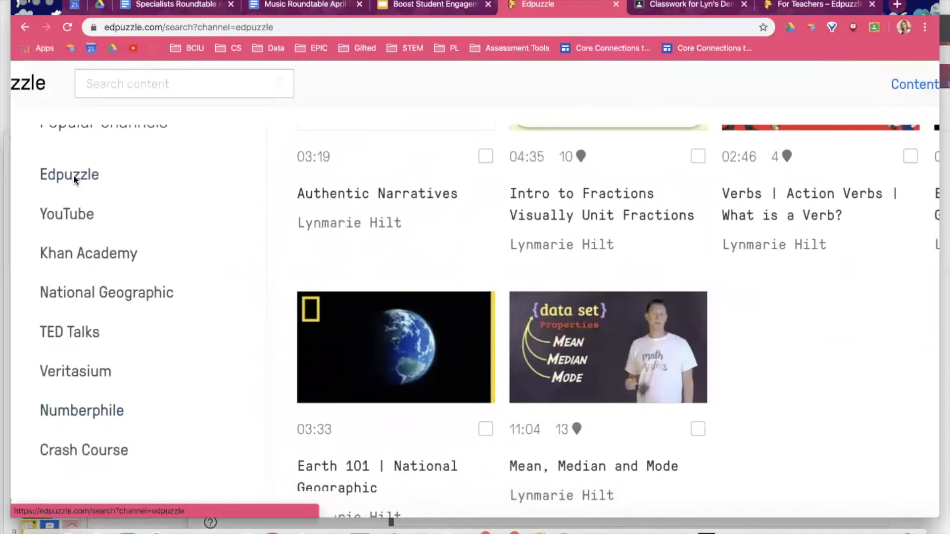
scroll(356, 191, down, 1)
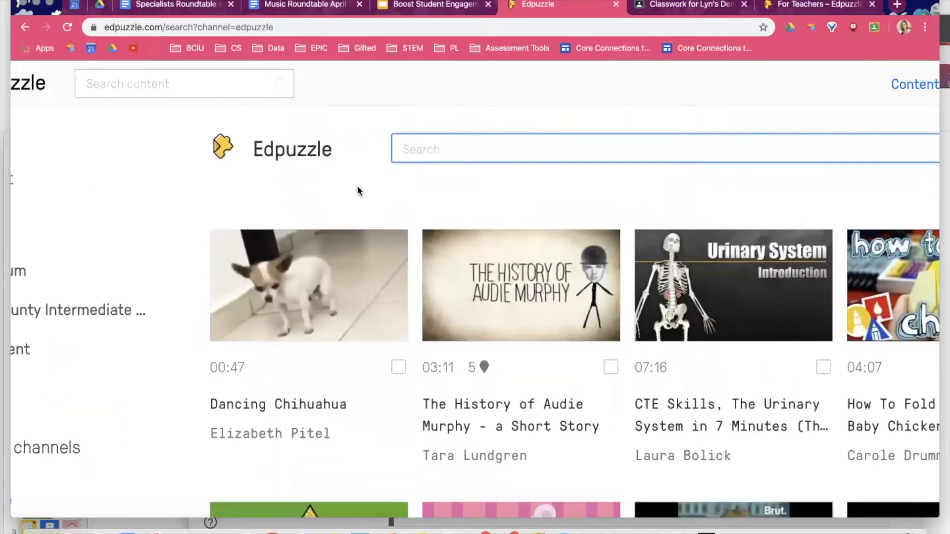
scroll(356, 191, down, 5)
scroll(576, 226, down, 1)
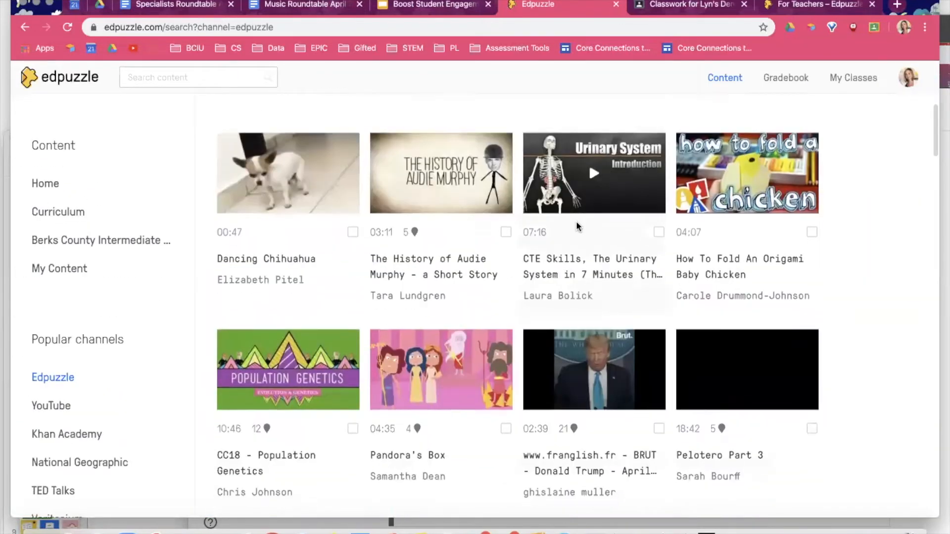
scroll(577, 225, down, 2)
scroll(576, 226, down, 2)
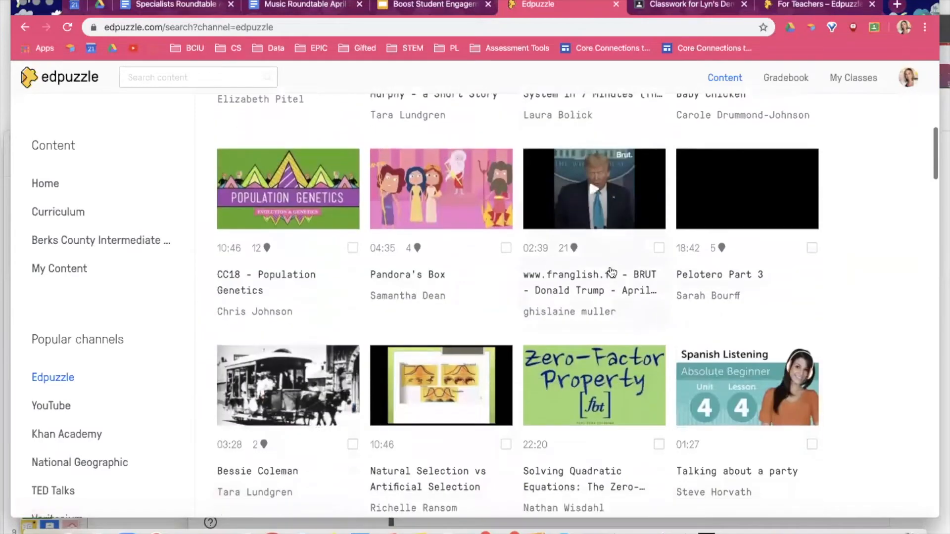
scroll(611, 272, down, 1)
scroll(610, 271, down, 3)
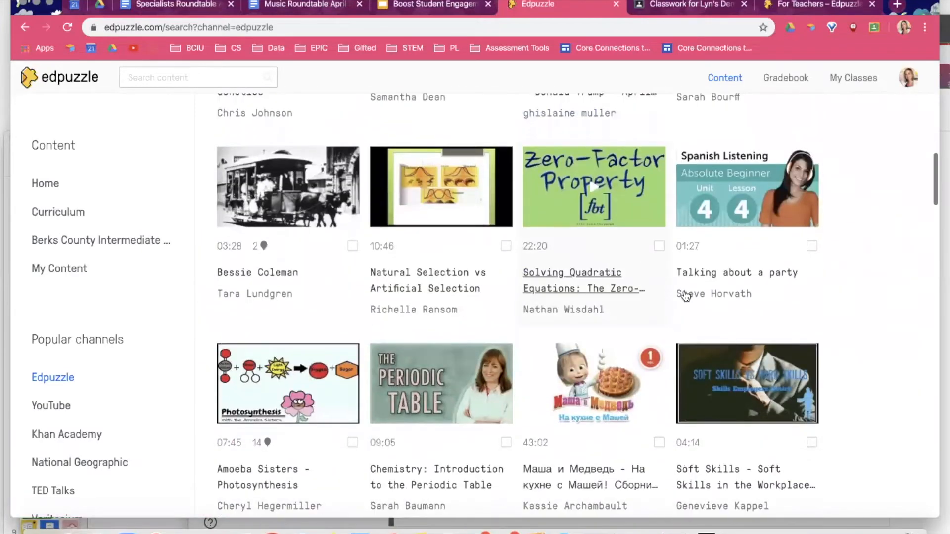
scroll(859, 265, down, 4)
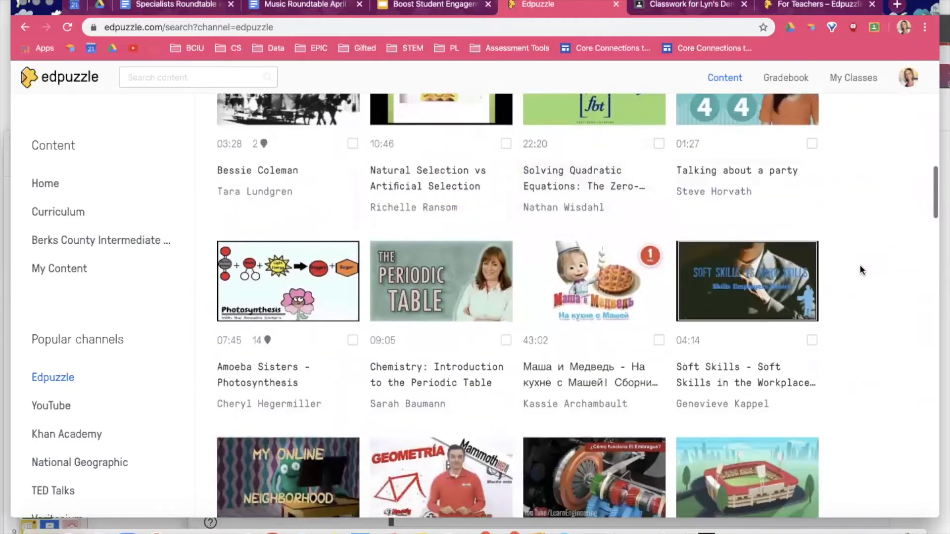
scroll(851, 226, down, 4)
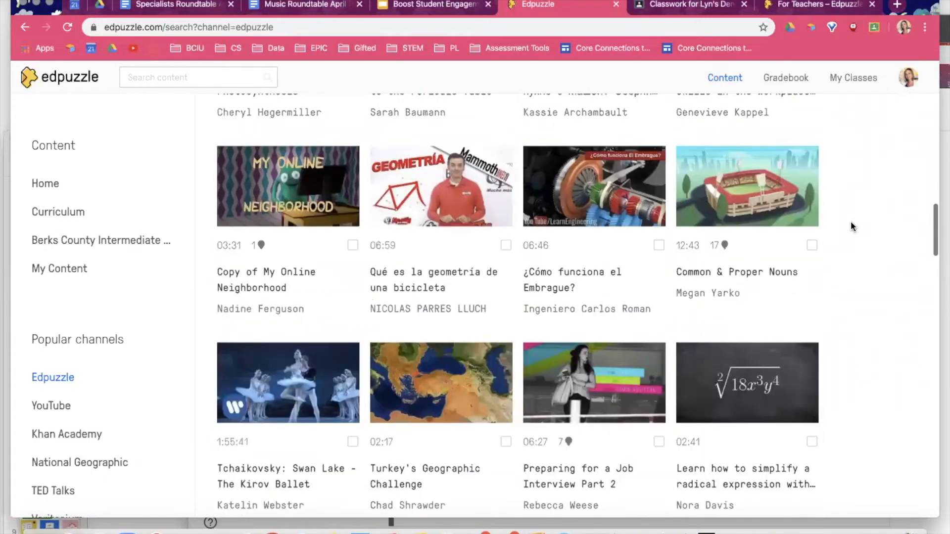
scroll(836, 229, down, 2)
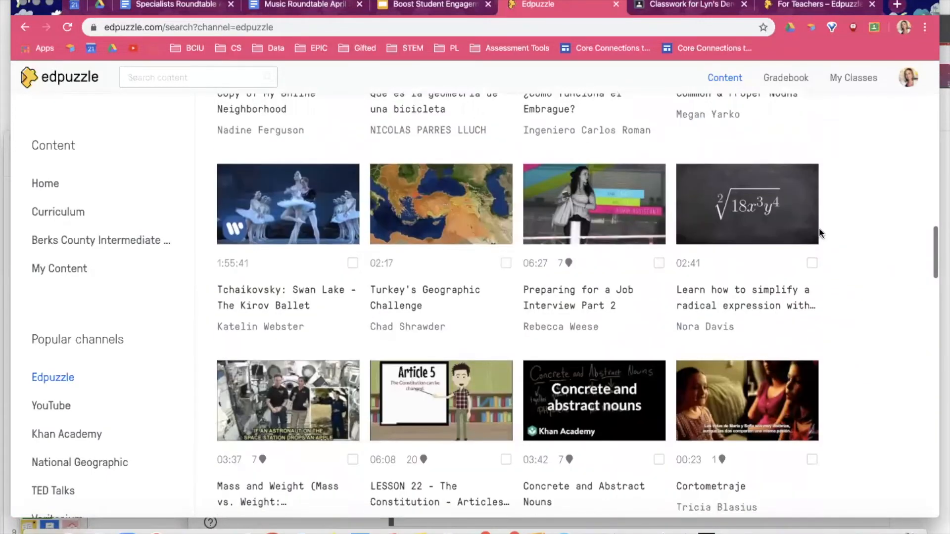
scroll(223, 322, down, 1)
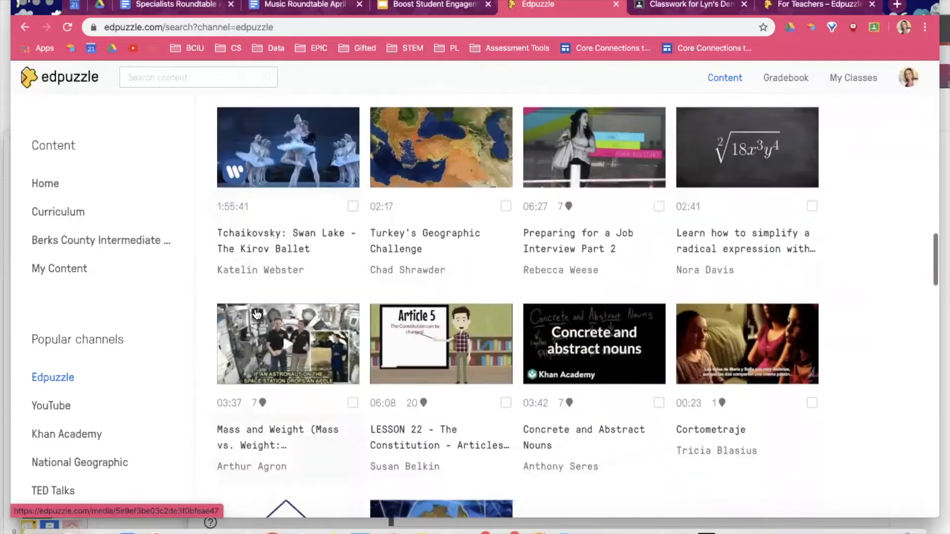
Switch to the YouTube popular channel and browse its available videos
scroll(128, 349, down, 1)
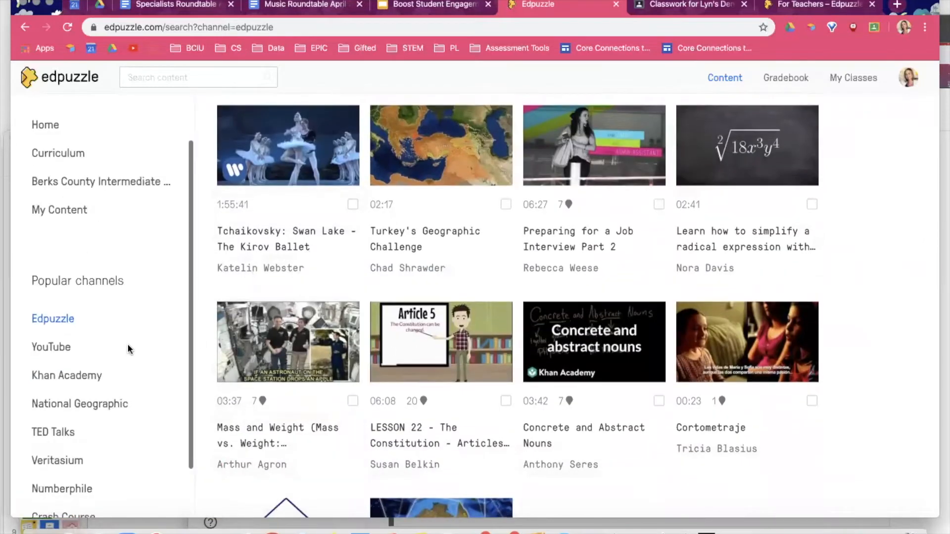
click(46, 344)
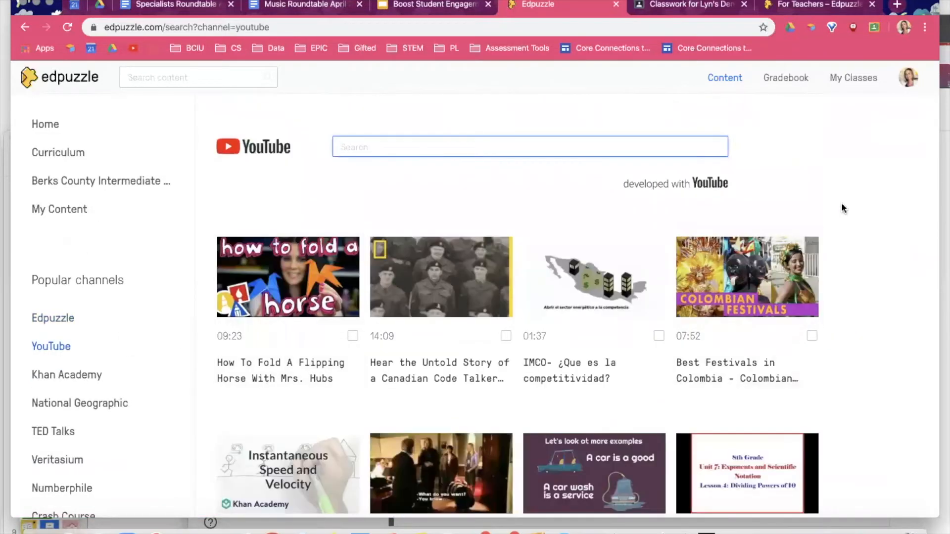
scroll(847, 206, down, 1)
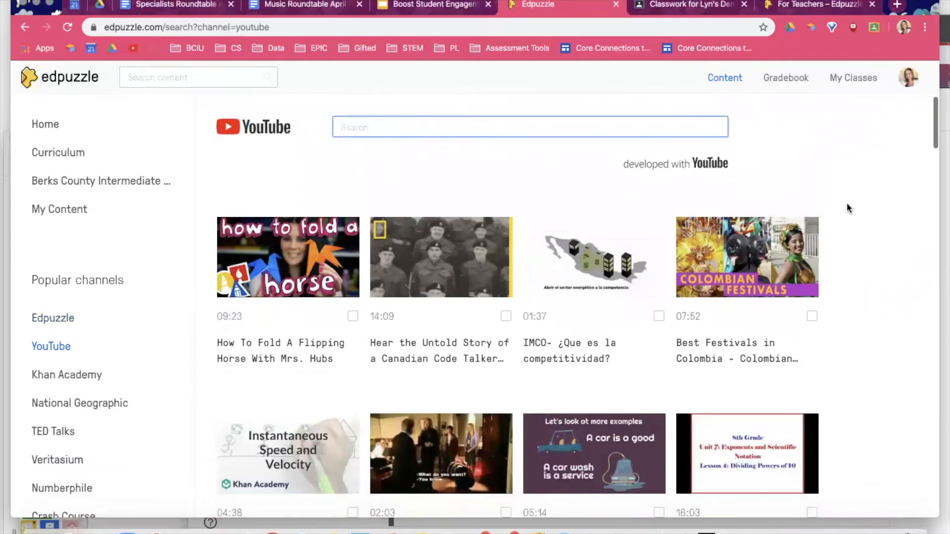
scroll(846, 205, down, 2)
scroll(847, 208, down, 1)
scroll(847, 208, down, 1)
scroll(847, 208, down, 2)
scroll(846, 208, down, 3)
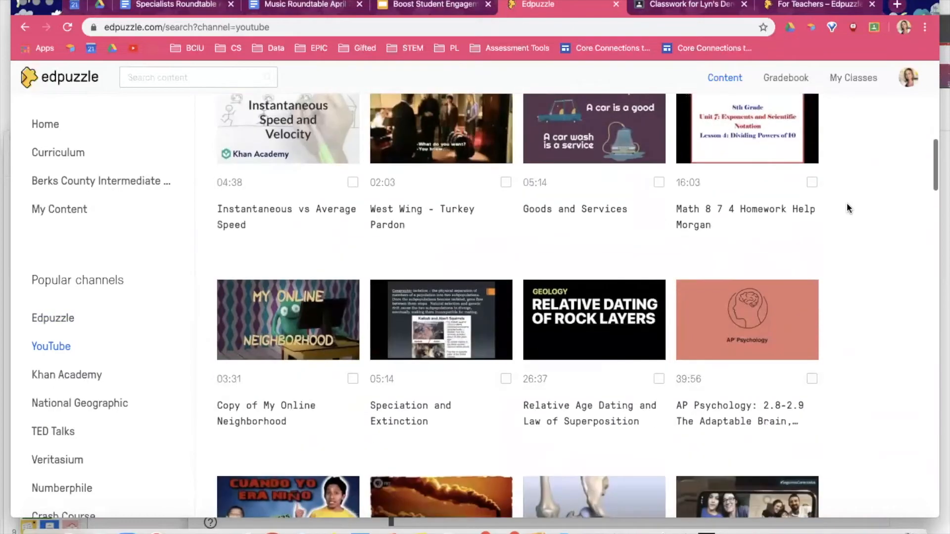
scroll(847, 208, down, 4)
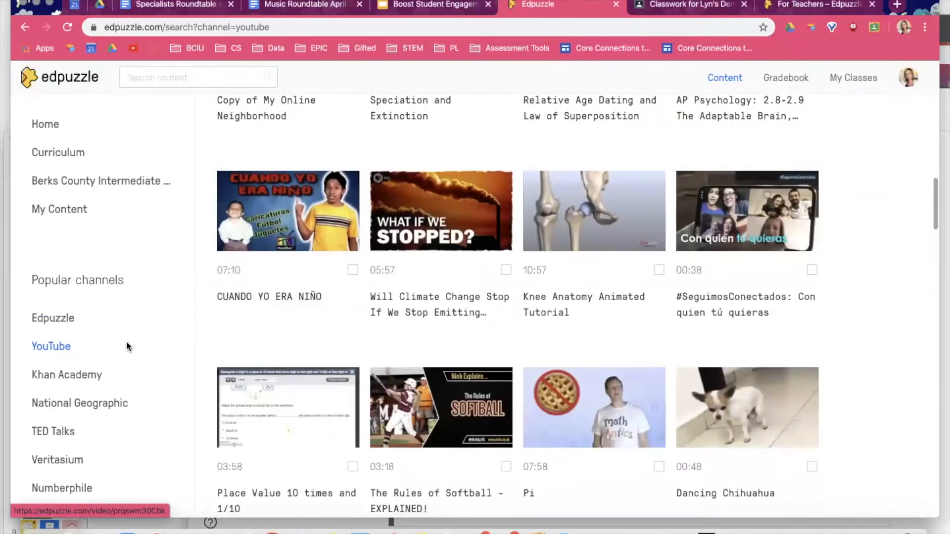
Switch to the Khan Academy popular channel and browse its math, grammar and science videos
scroll(108, 347, down, 1)
click(72, 339)
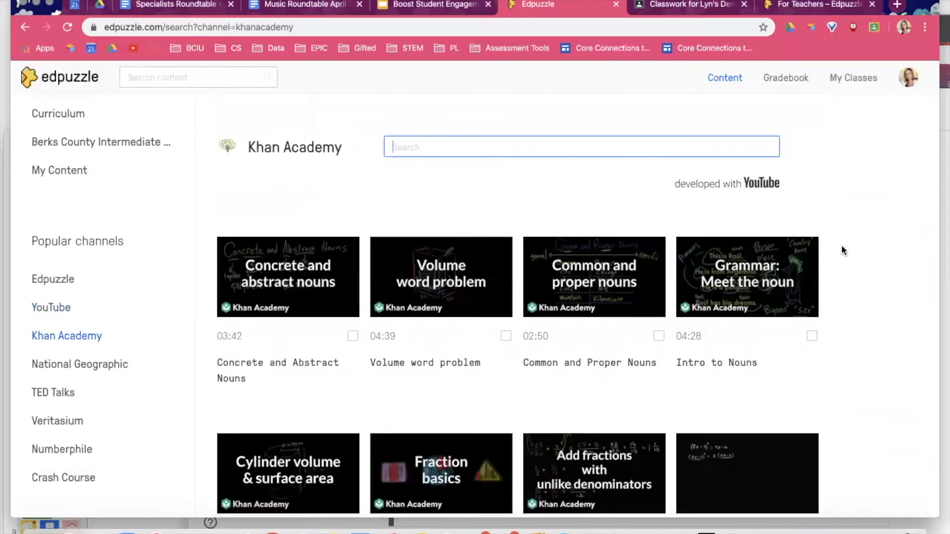
scroll(842, 250, down, 2)
scroll(841, 250, down, 1)
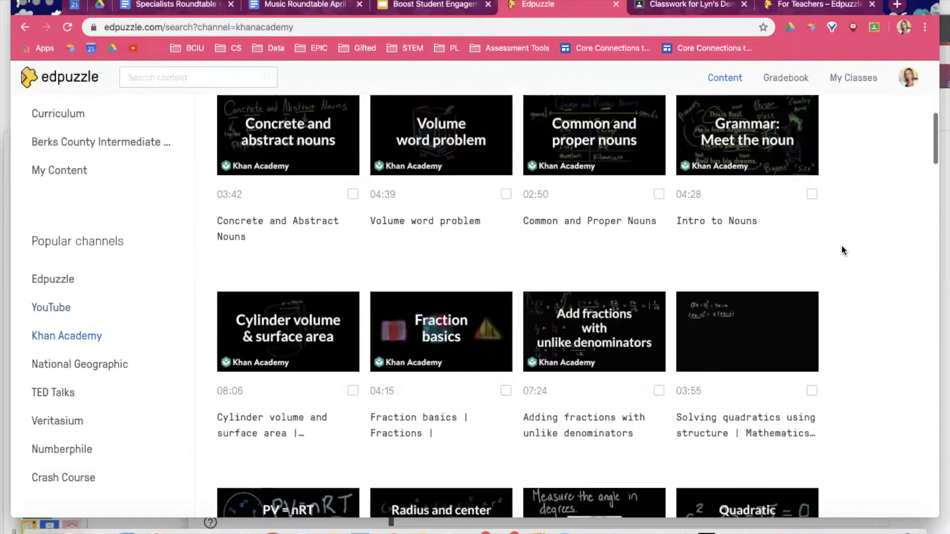
scroll(849, 229, down, 4)
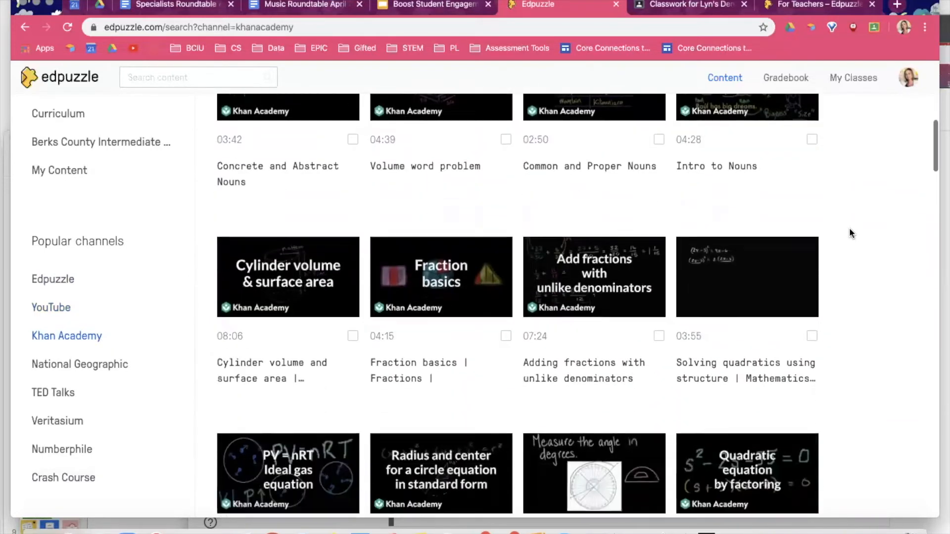
scroll(849, 229, down, 4)
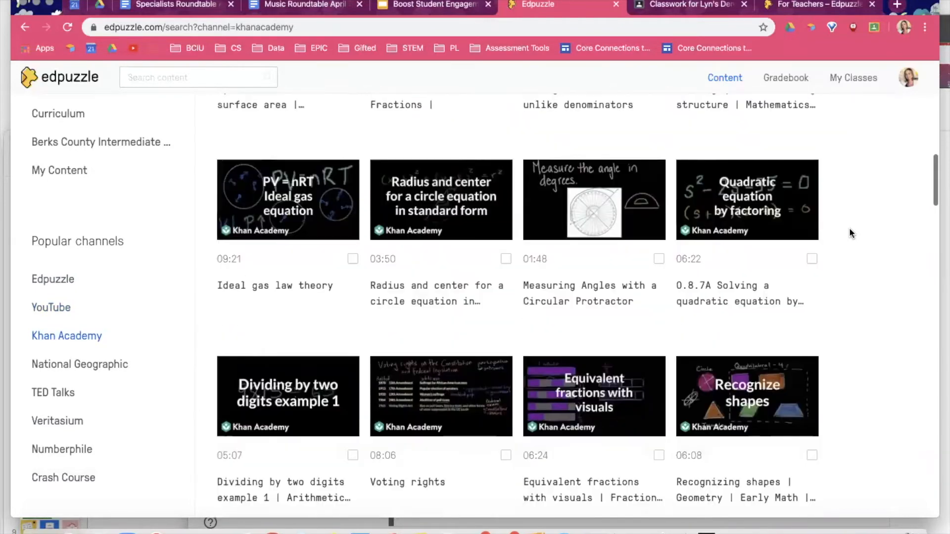
scroll(849, 227, down, 4)
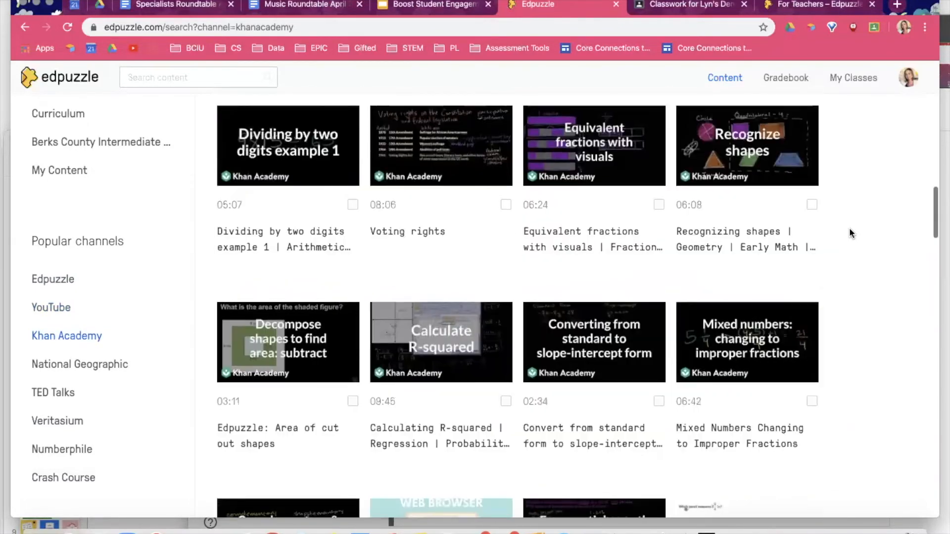
scroll(844, 229, down, 3)
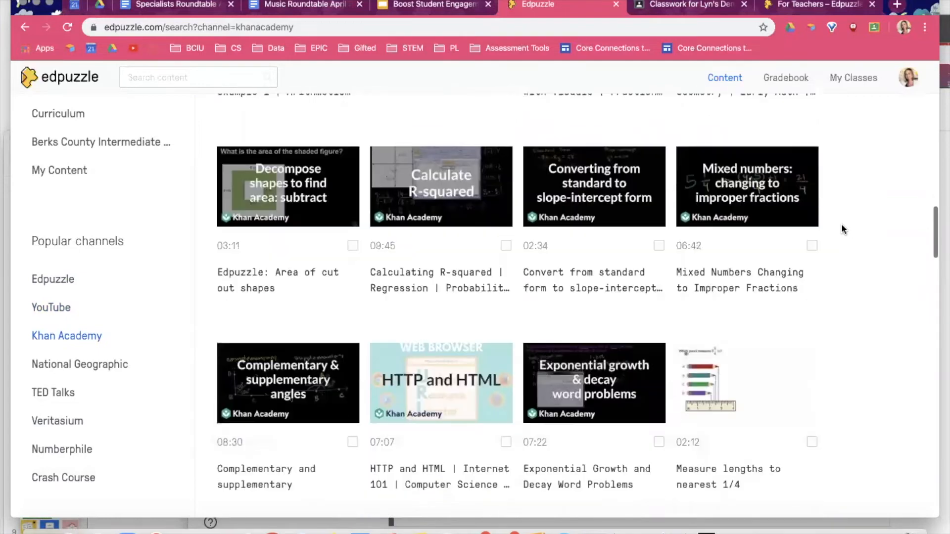
scroll(838, 205, down, 1)
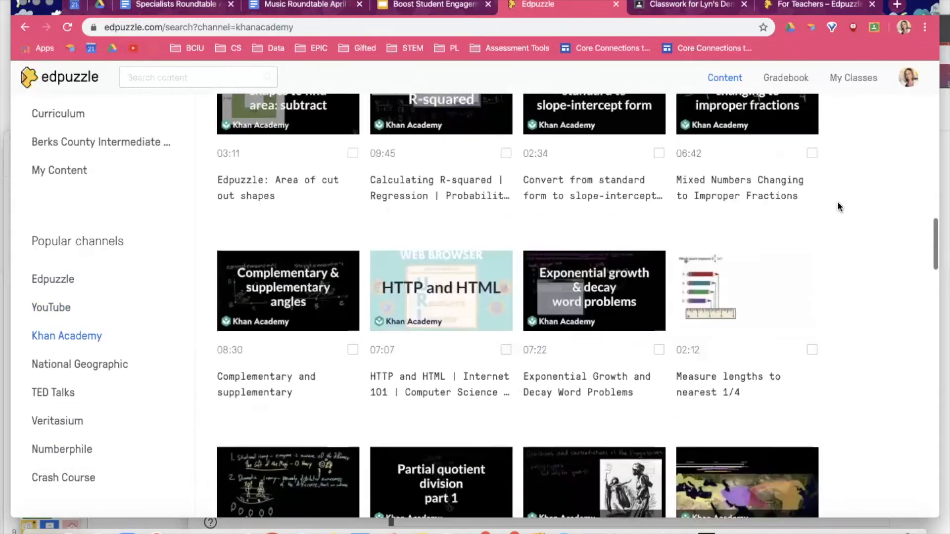
scroll(838, 205, up, 2)
scroll(838, 205, down, 1)
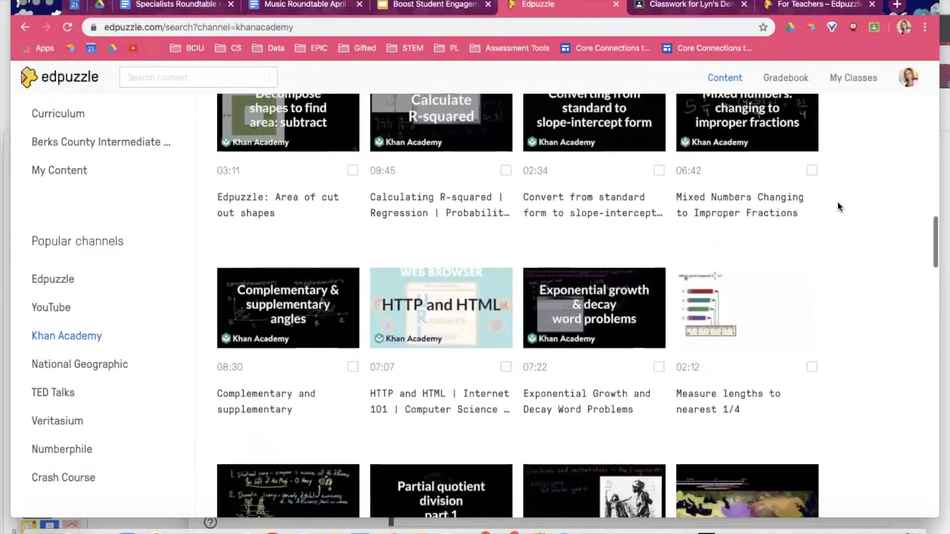
Preview the first seconds of Khan Academy's Mixed Numbers Changing to Improper Fractions video, pause it, and return to the channel's video list
click(749, 129)
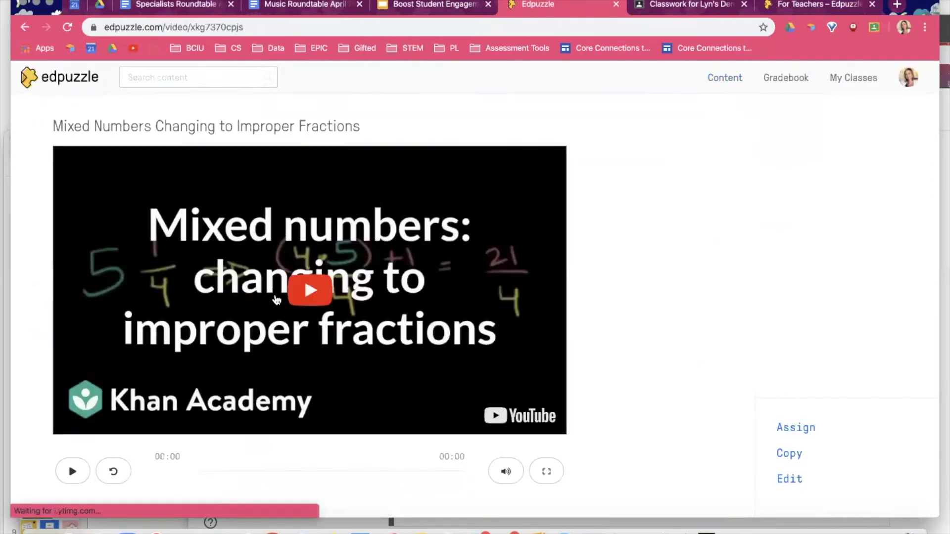
click(311, 288)
scroll(203, 406, down, 1)
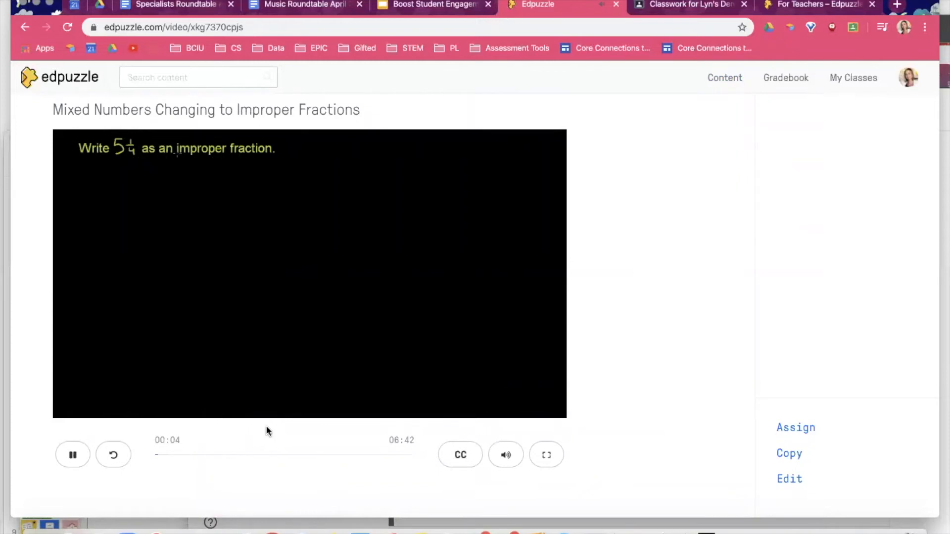
click(72, 457)
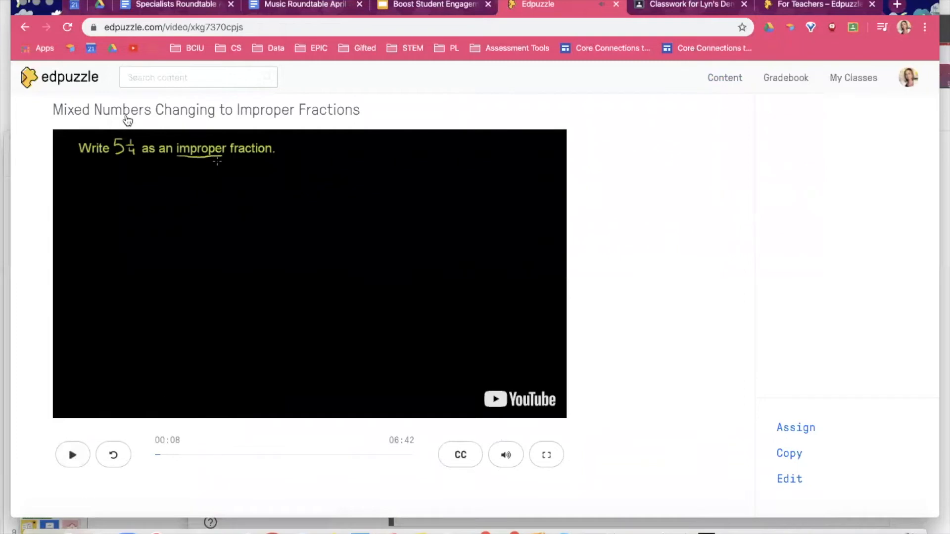
click(24, 27)
scroll(96, 277, down, 3)
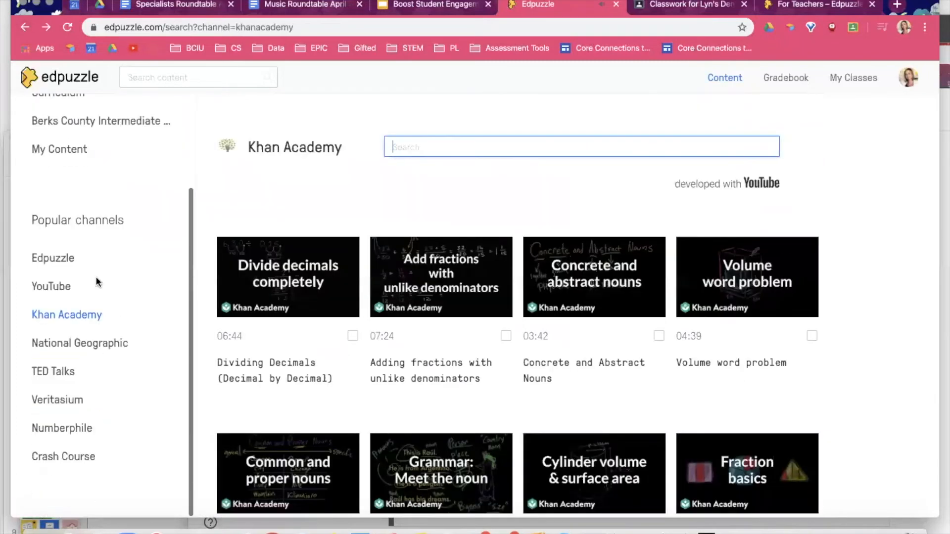
Switch to the National Geographic popular channel and browse its science, history and geography videos
click(88, 343)
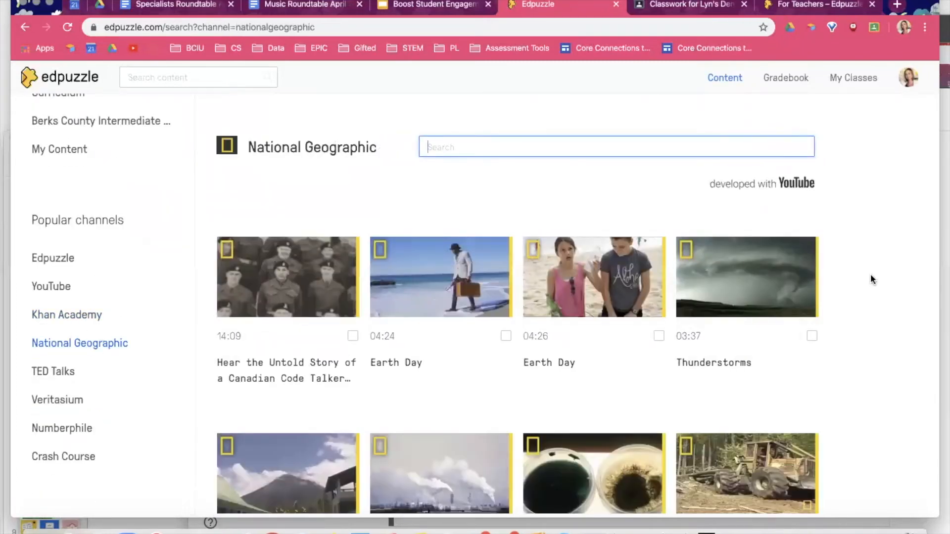
scroll(850, 277, down, 3)
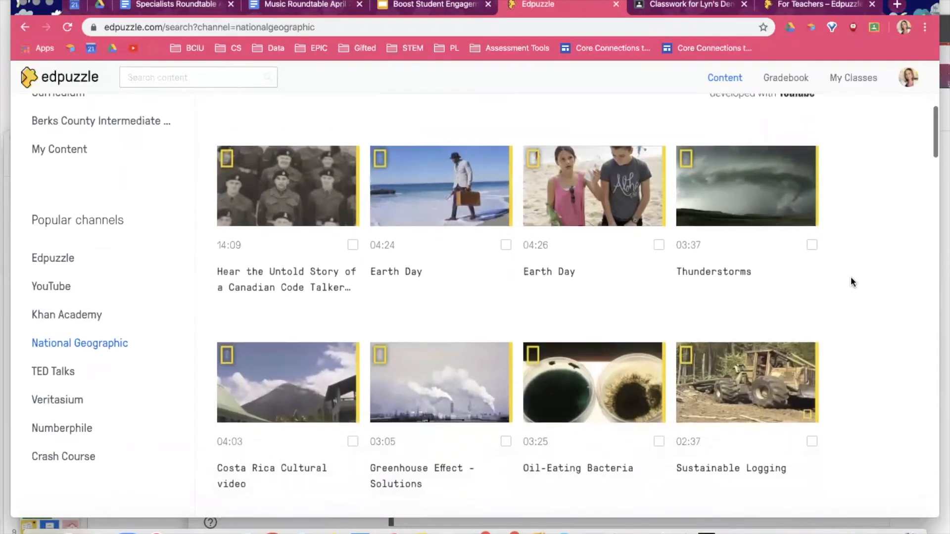
scroll(850, 277, down, 3)
scroll(851, 281, down, 5)
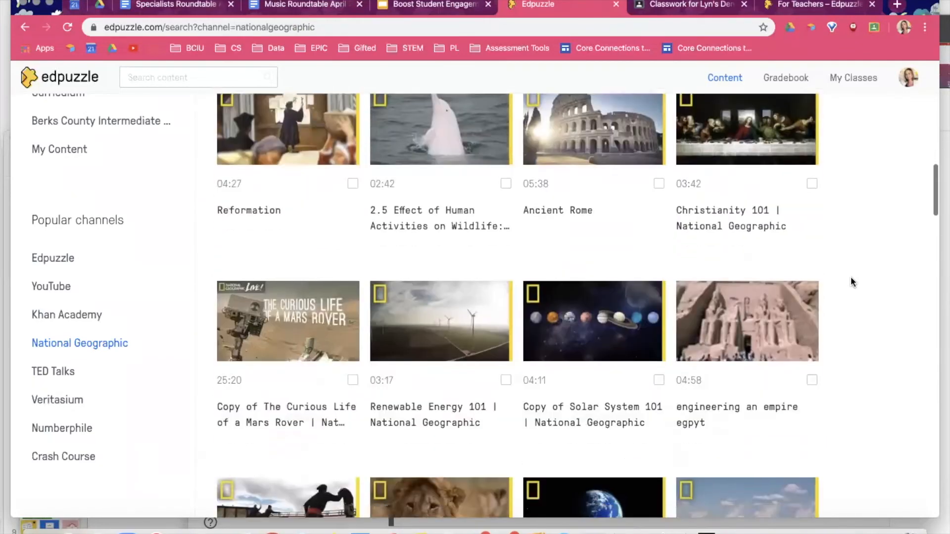
scroll(850, 281, down, 5)
scroll(851, 281, down, 5)
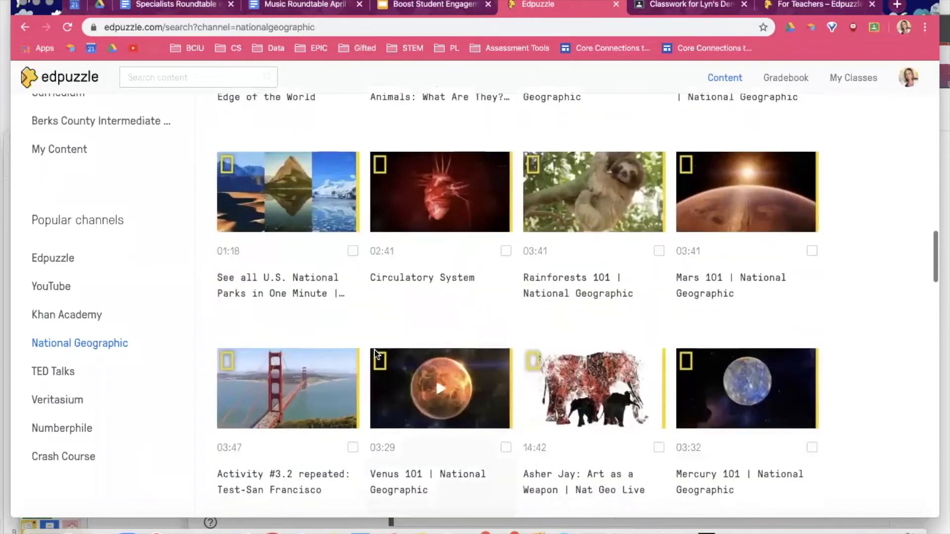
Switch to the TED Talks popular channel and browse its available talks
click(62, 373)
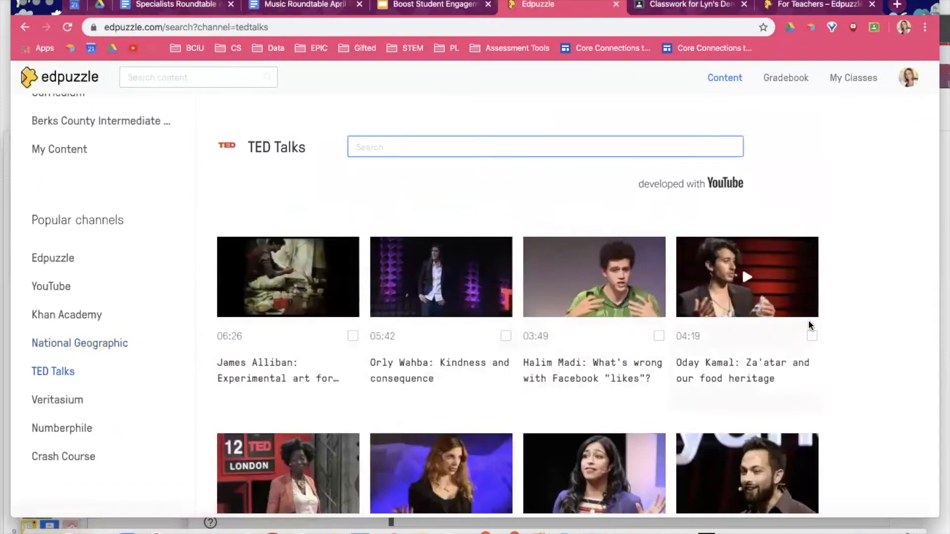
scroll(849, 337, down, 5)
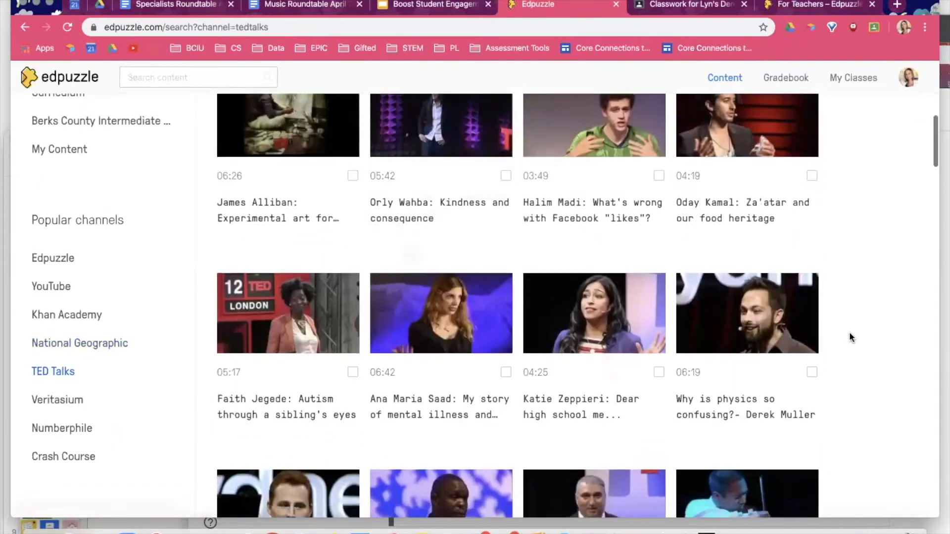
scroll(850, 338, down, 5)
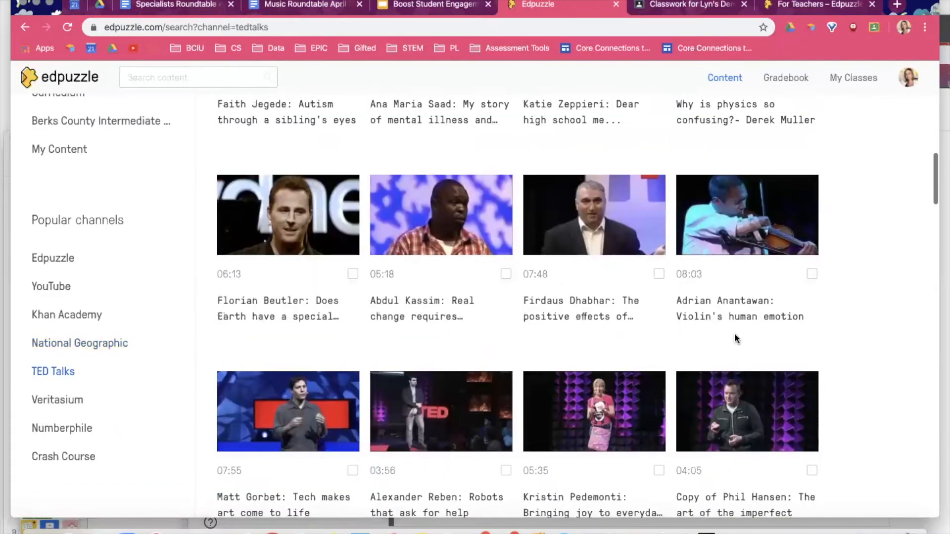
Switch to the Veritasium popular channel and browse its physics and general science videos
click(71, 405)
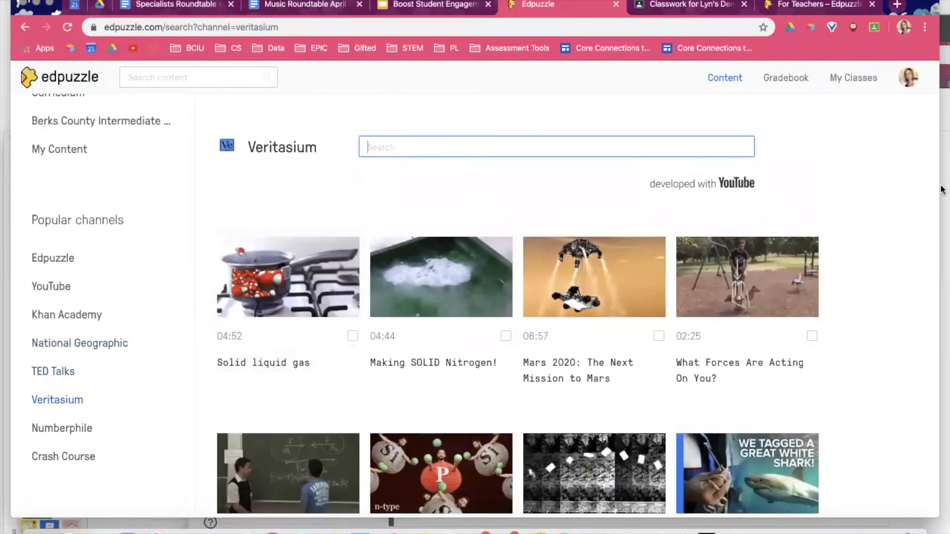
scroll(873, 236, down, 3)
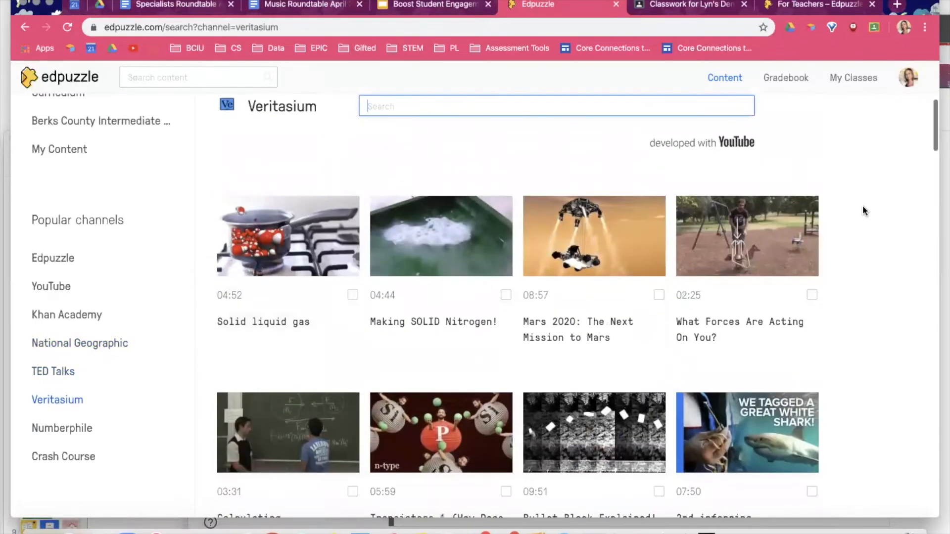
scroll(863, 207, down, 2)
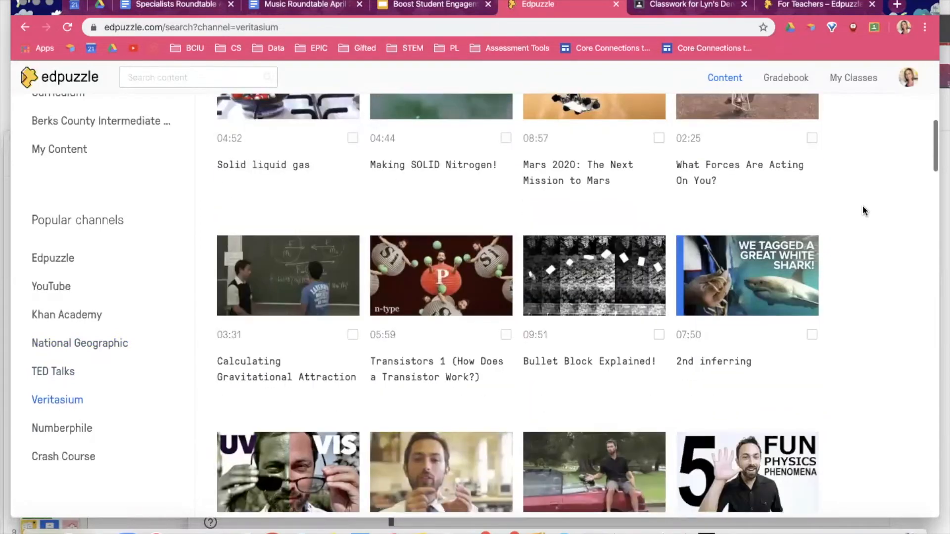
scroll(862, 207, down, 4)
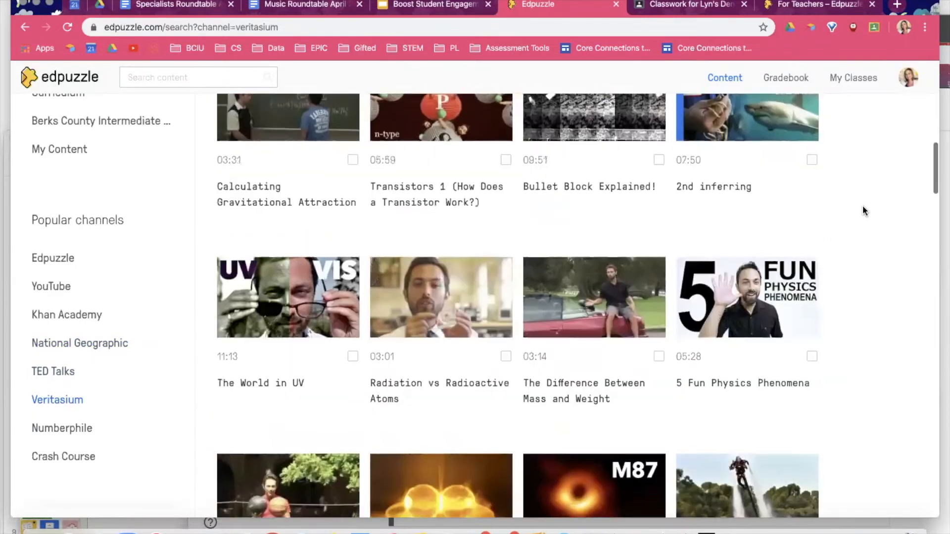
scroll(863, 207, down, 3)
scroll(862, 206, down, 2)
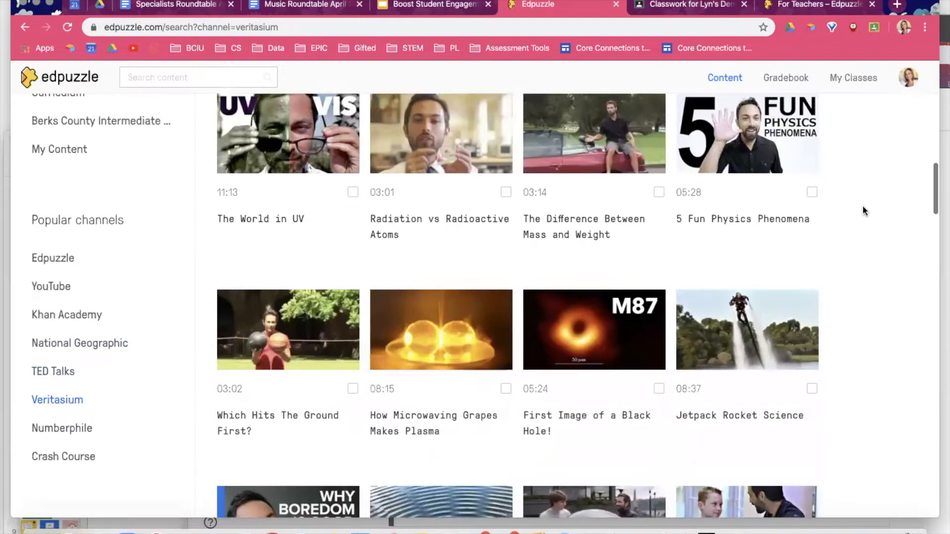
scroll(877, 165, down, 6)
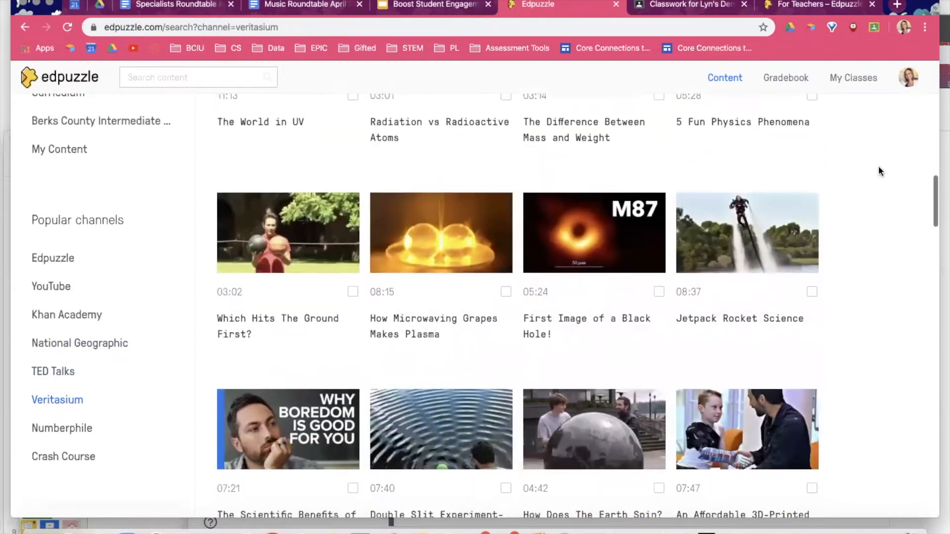
scroll(877, 172, down, 3)
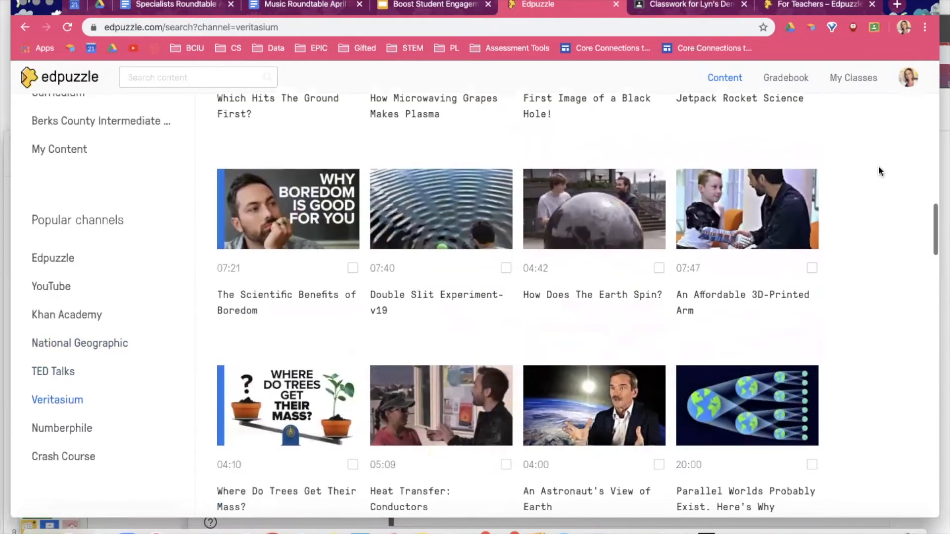
scroll(859, 168, down, 5)
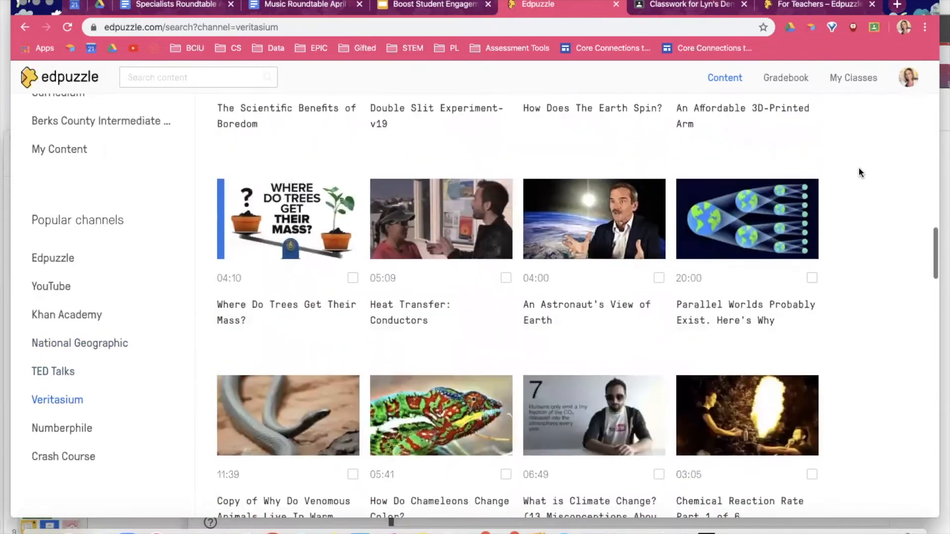
scroll(859, 168, down, 4)
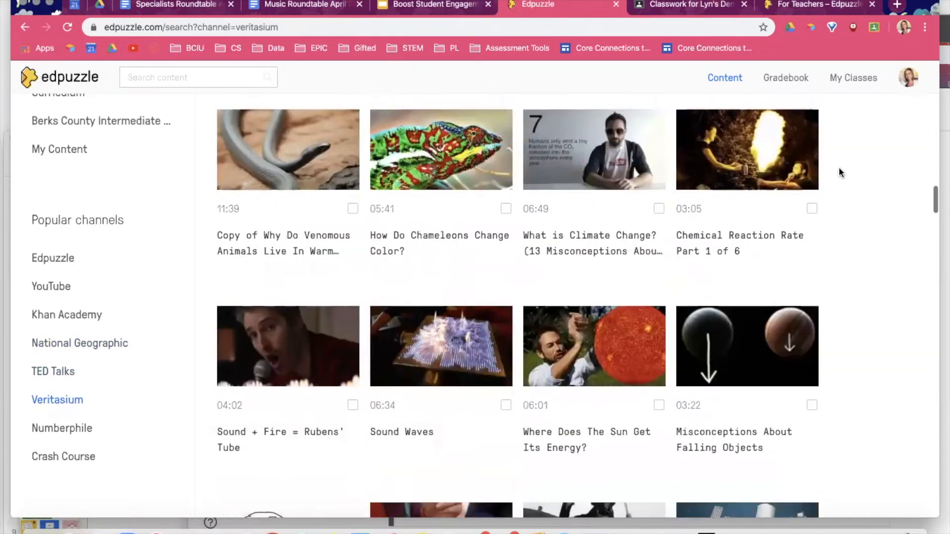
Switch to the Numberphile popular channel and browse its math videos
click(74, 429)
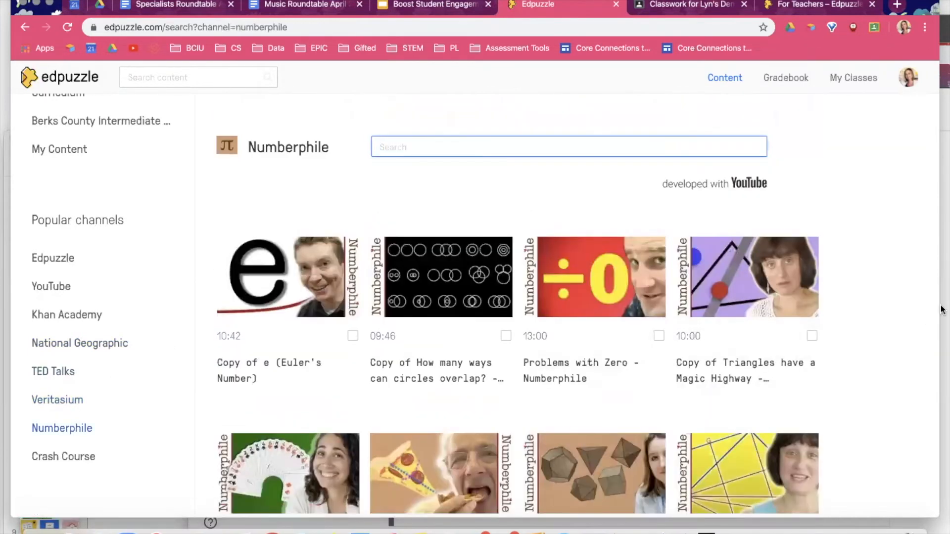
scroll(890, 308, down, 5)
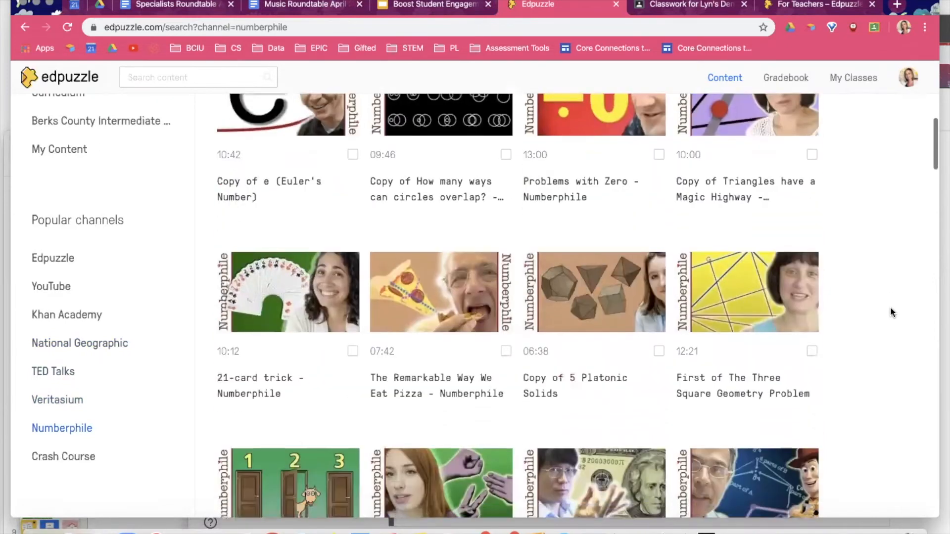
scroll(889, 309, down, 3)
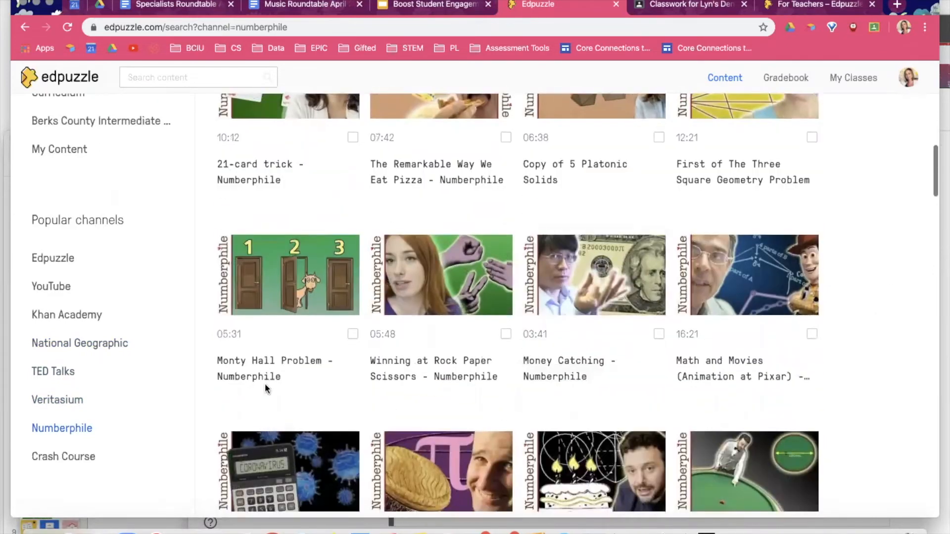
scroll(266, 388, down, 3)
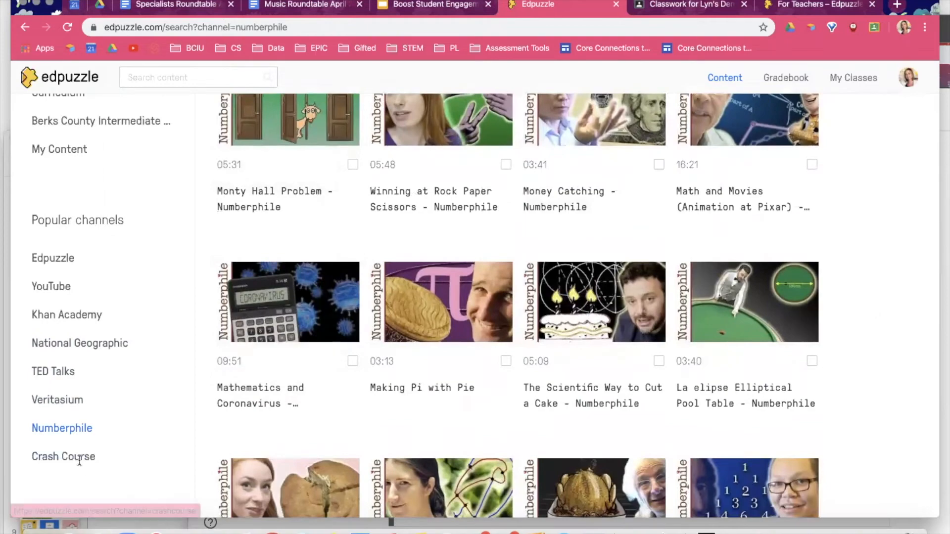
Switch to the Crash Course popular channel and browse its biology, physics, chemistry and history videos
click(78, 458)
scroll(889, 334, down, 1)
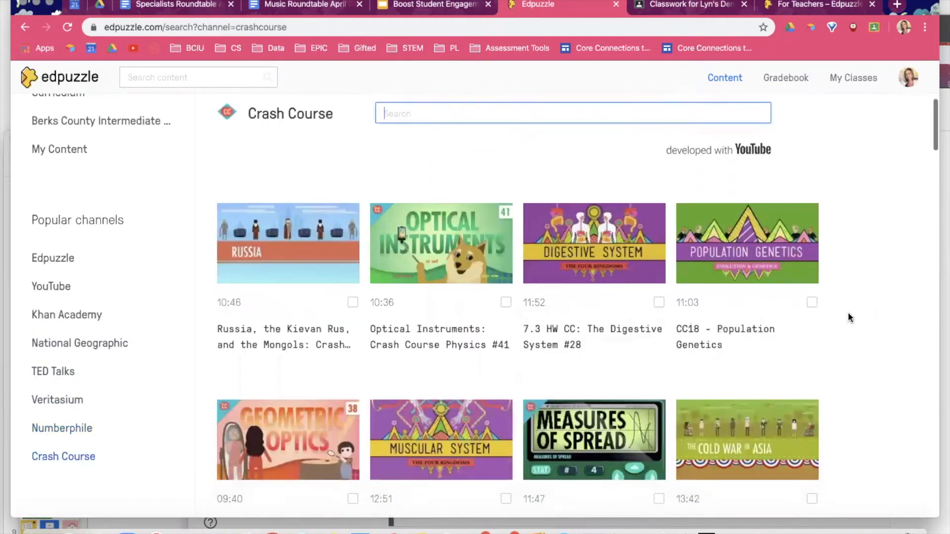
scroll(848, 317, down, 1)
scroll(848, 317, down, 1)
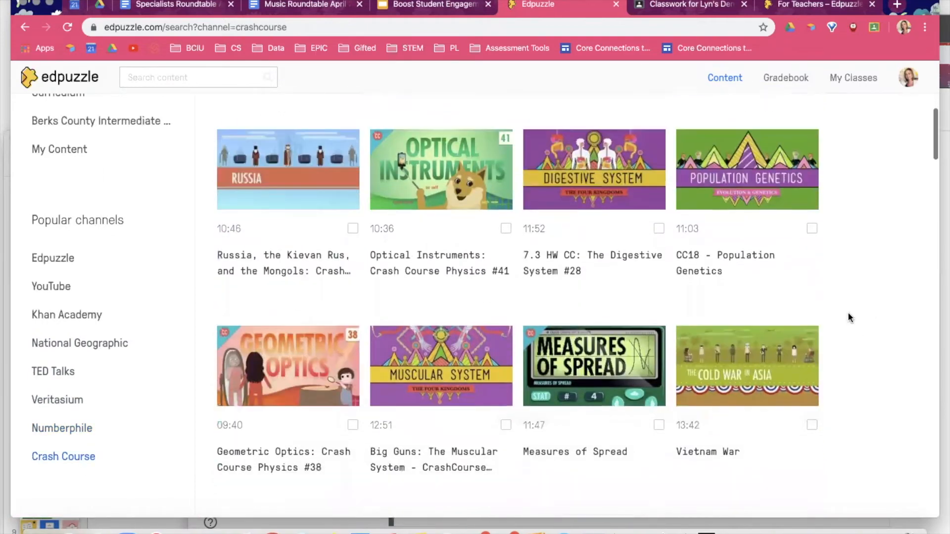
scroll(829, 260, down, 2)
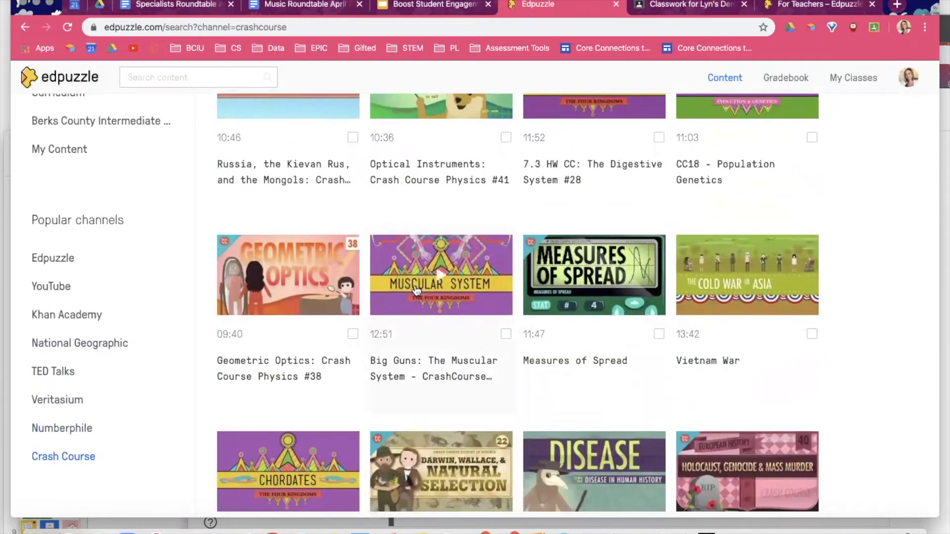
scroll(489, 275, down, 1)
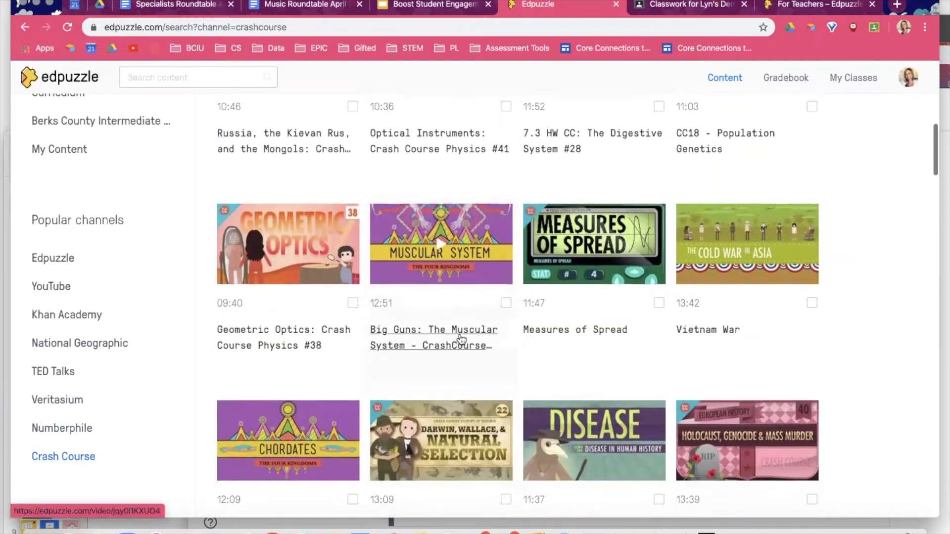
scroll(461, 340, down, 1)
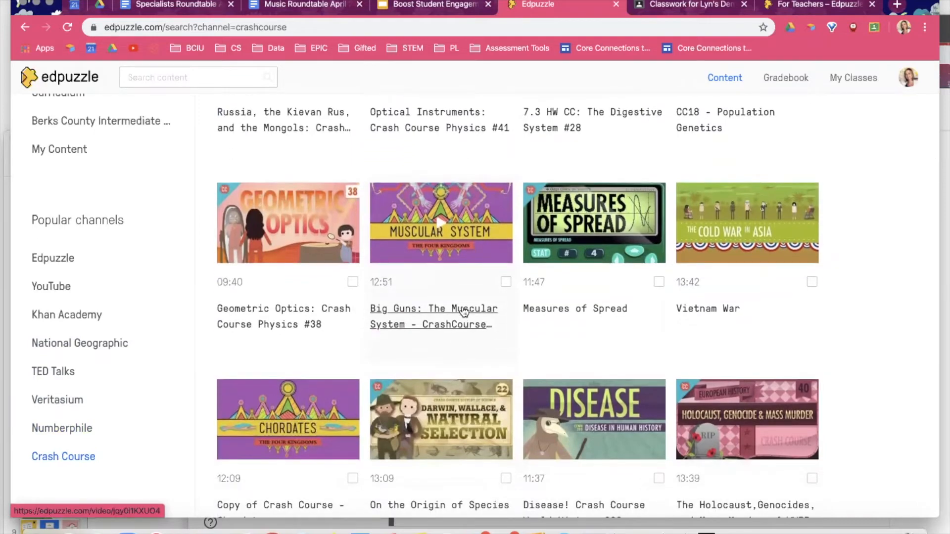
scroll(464, 311, down, 5)
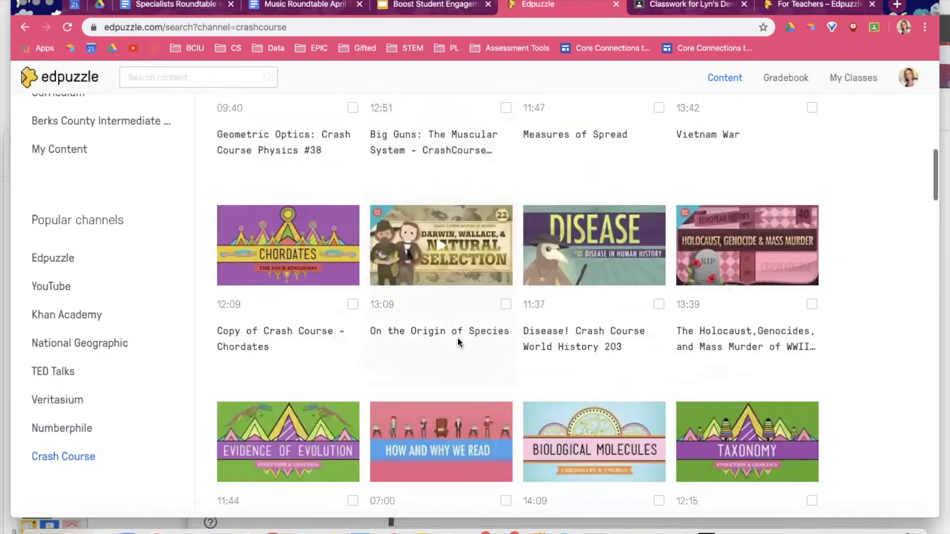
scroll(460, 341, down, 2)
scroll(494, 346, down, 5)
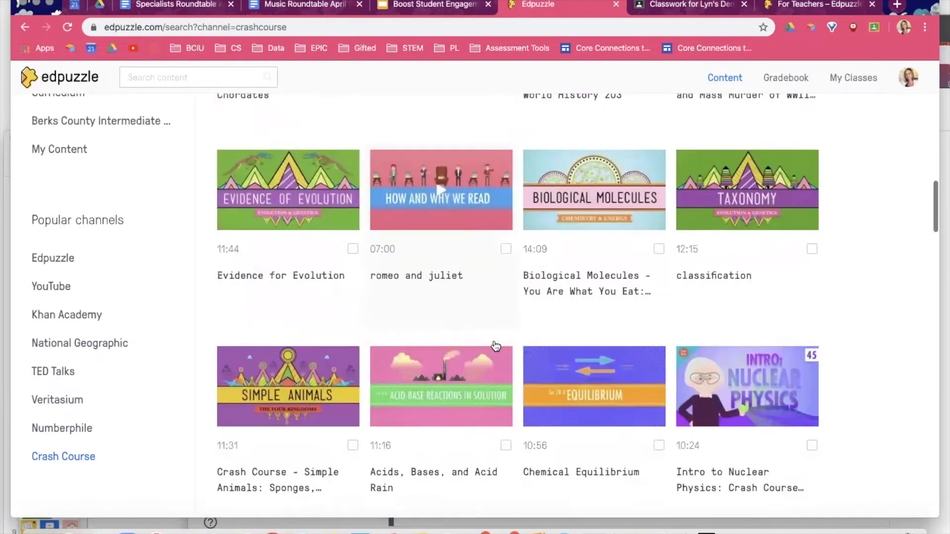
scroll(870, 350, down, 3)
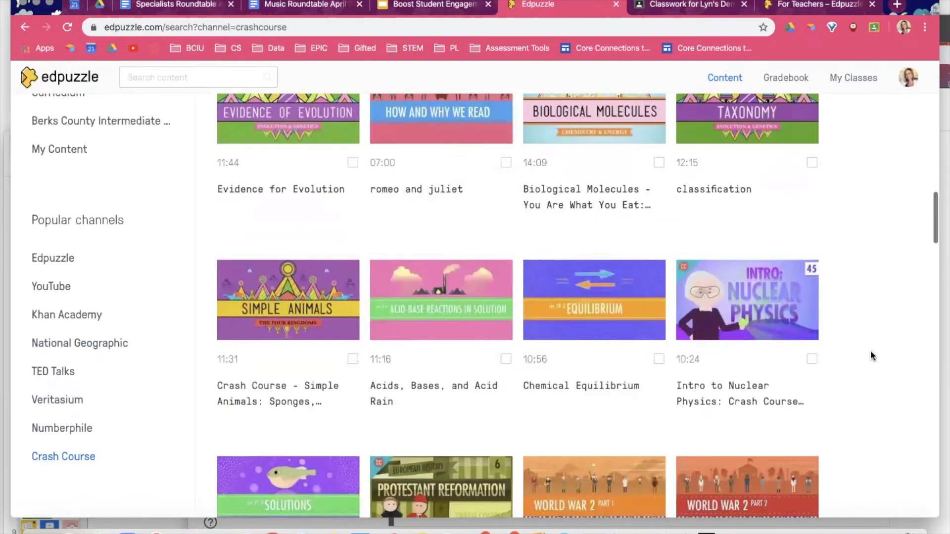
scroll(872, 356, down, 5)
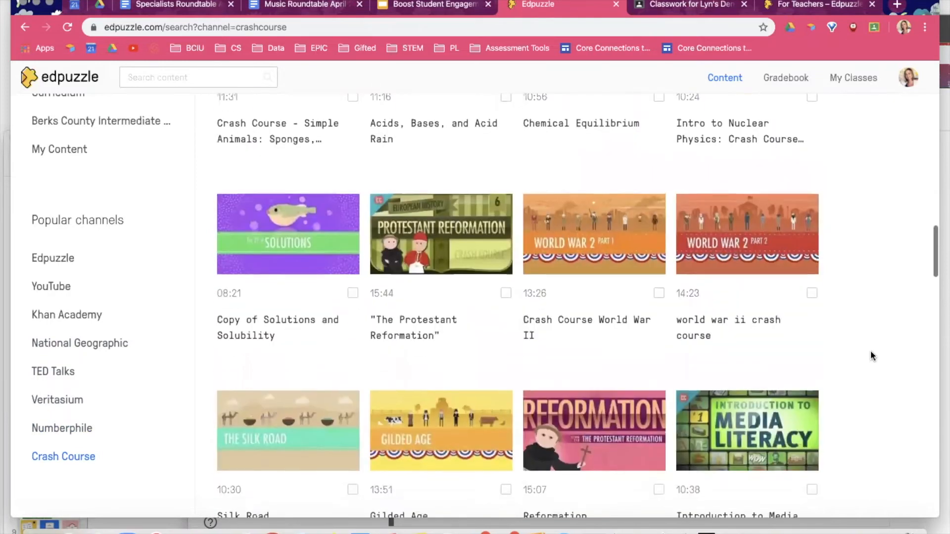
Search the Crash Course channel for "ecology" and look through the matching videos
scroll(871, 350, up, 12)
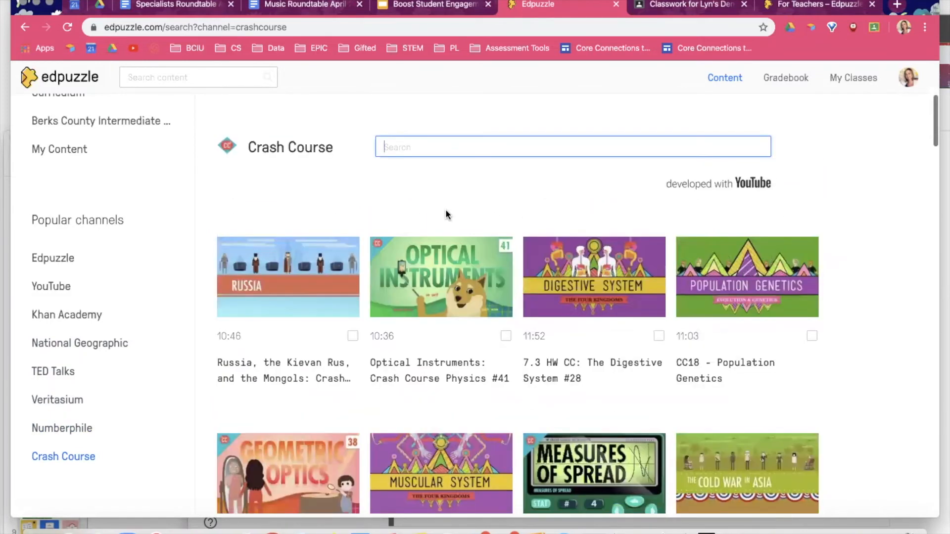
click(454, 145)
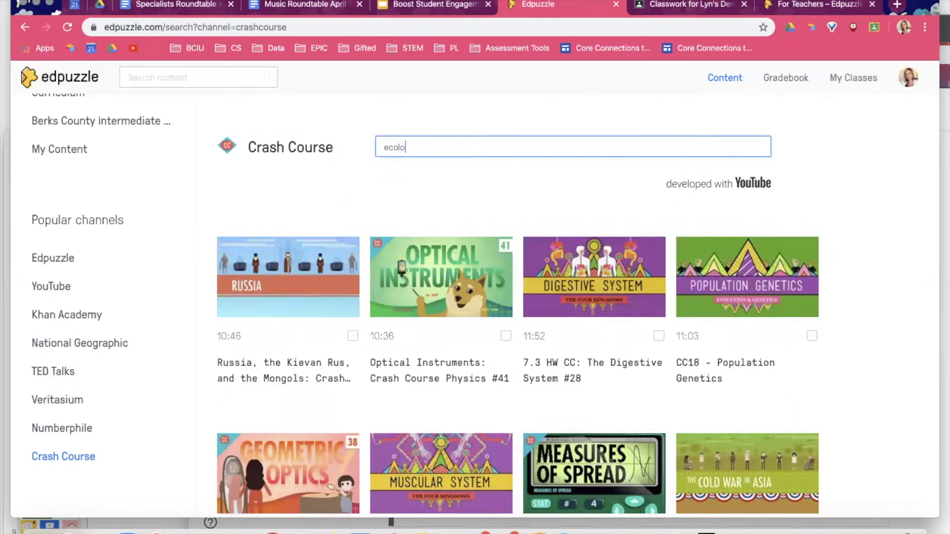
text(ecology)
key(Return)
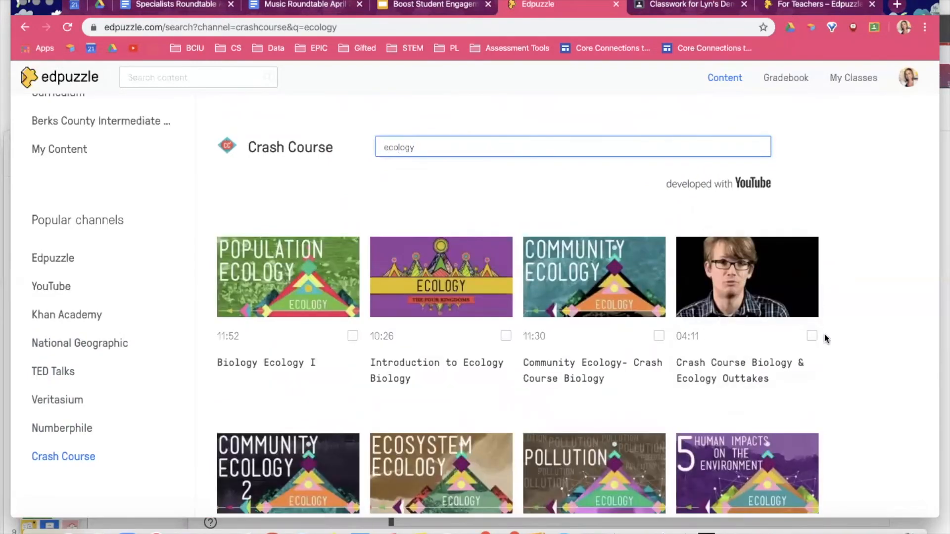
scroll(825, 337, down, 1)
scroll(839, 297, down, 2)
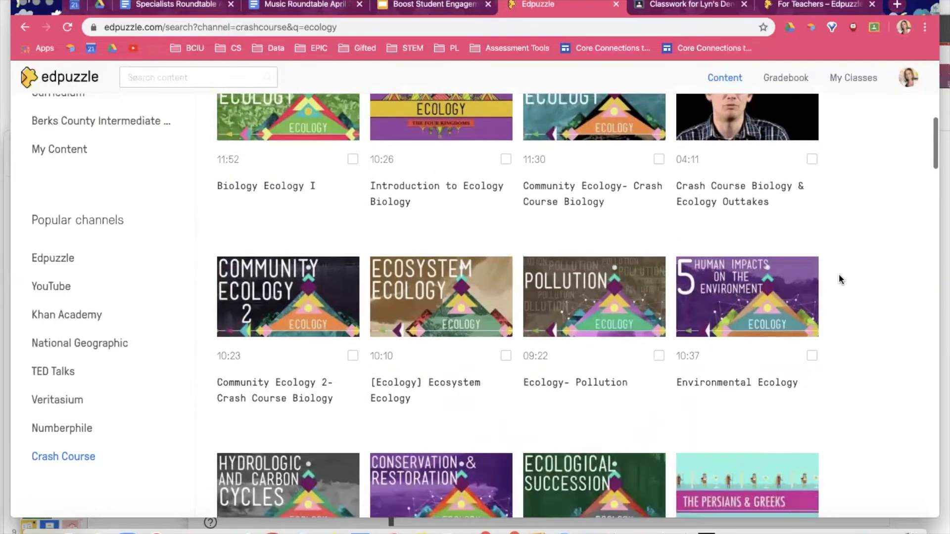
Open the Crash Course video "Ecology- Pollution", play it, and view its closed caption language options
click(594, 317)
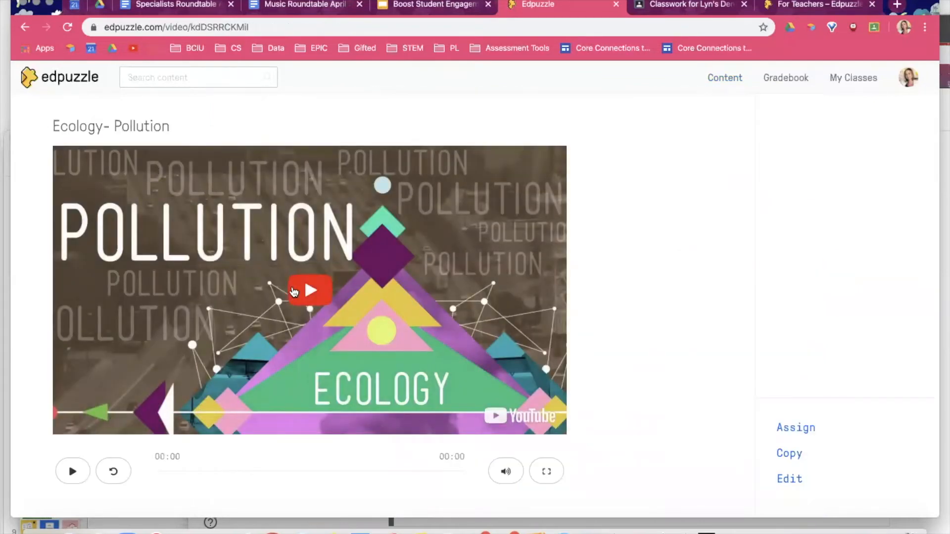
click(294, 292)
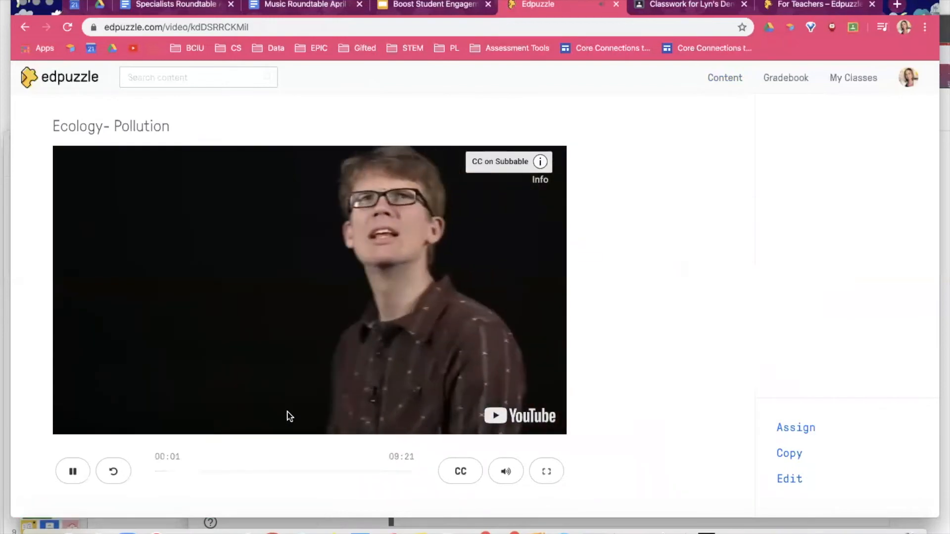
click(460, 472)
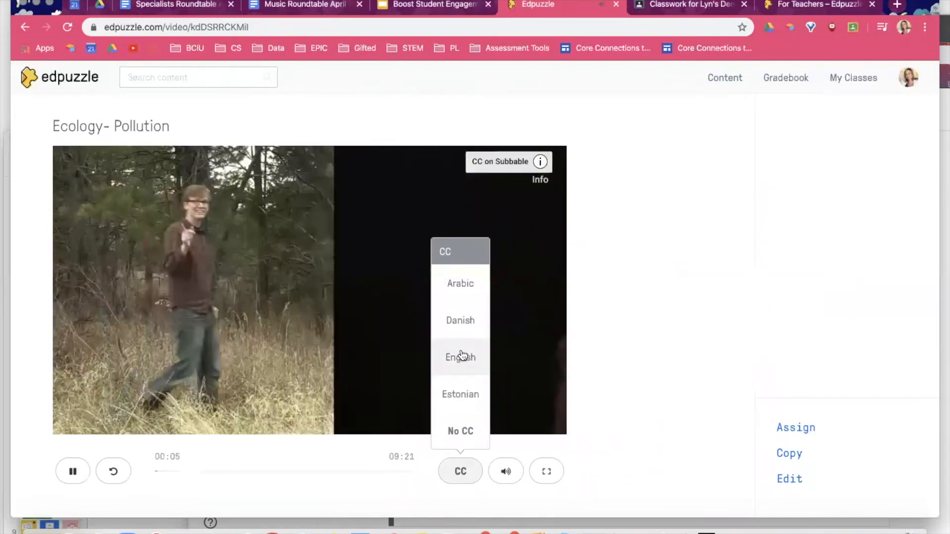
click(631, 387)
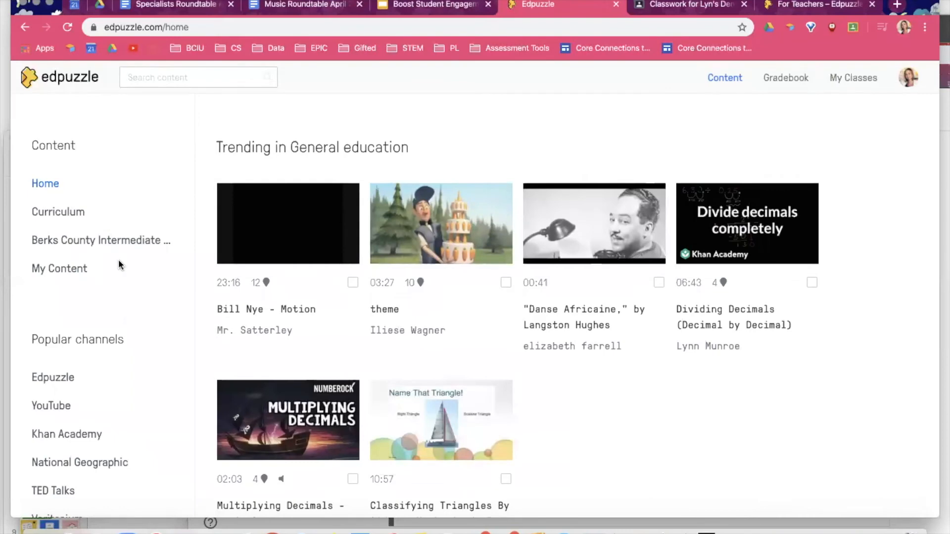
Open the trending video "Bill Nye - Motion" from the content home and examine its embedded questions and available actions
scroll(117, 259, down, 2)
click(313, 315)
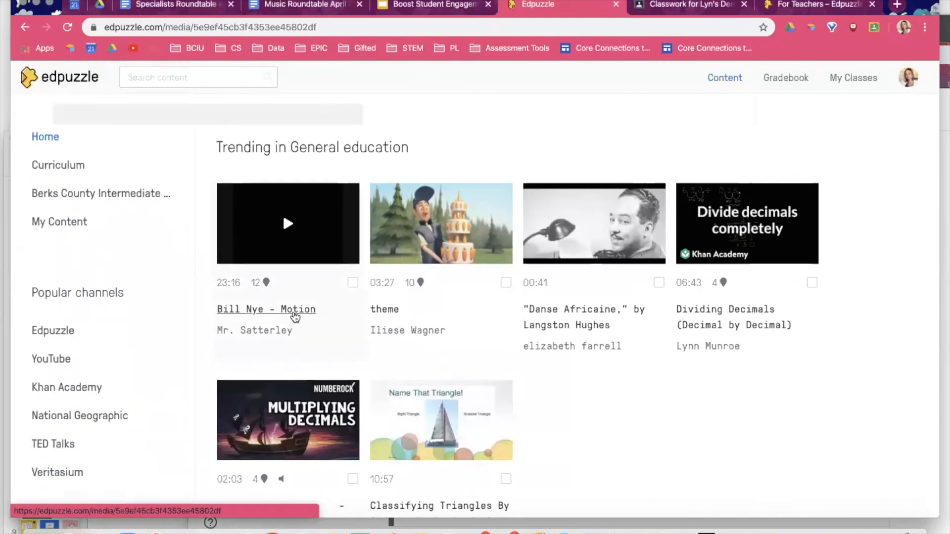
scroll(532, 253, down, 1)
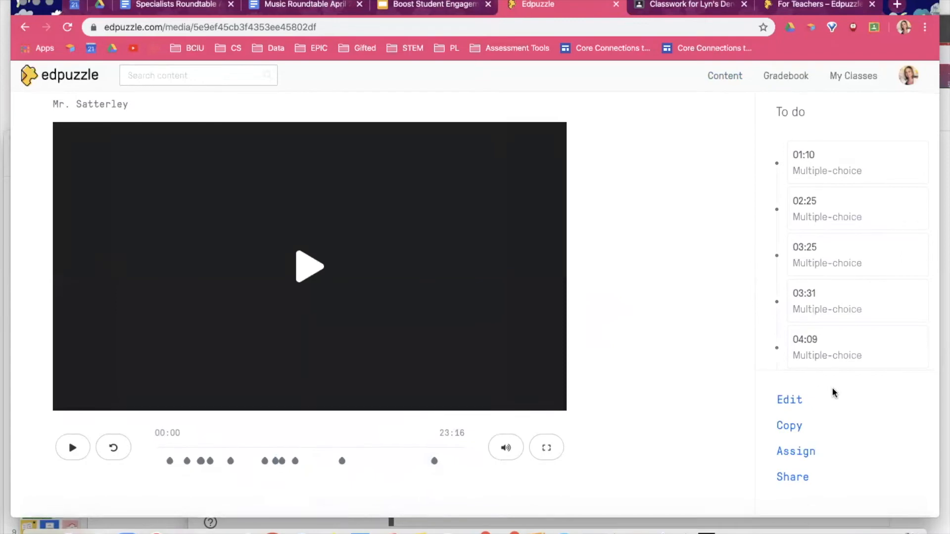
scroll(847, 438, up, 5)
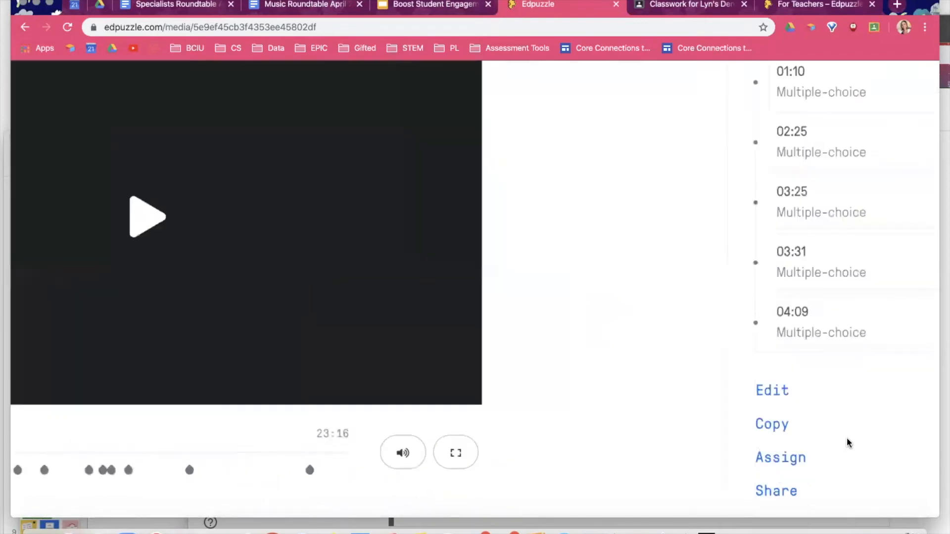
scroll(847, 439, down, 3)
scroll(847, 437, down, 1)
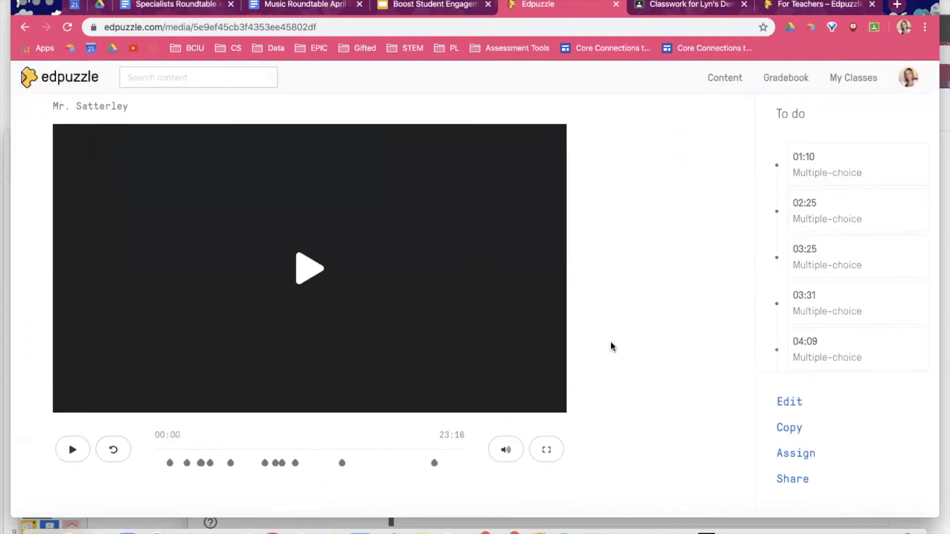
scroll(611, 346, up, 2)
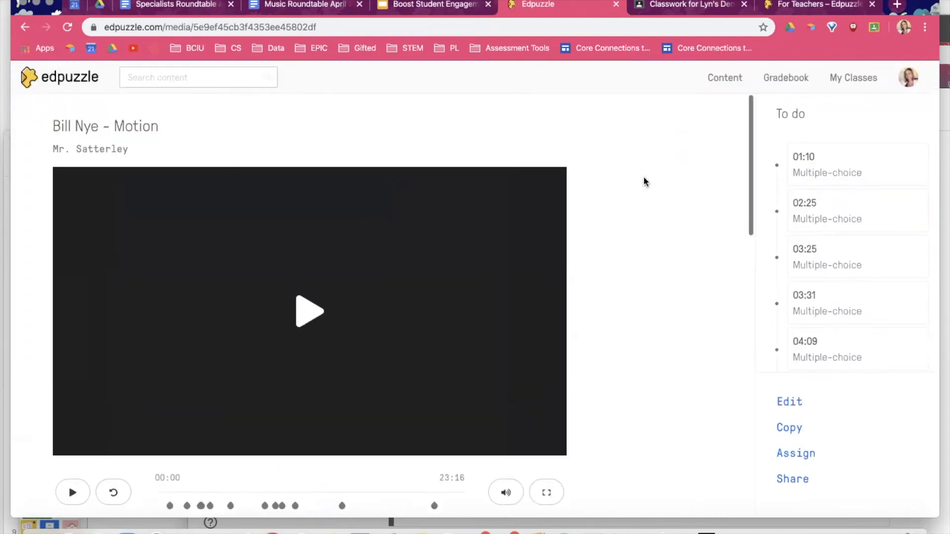
Return to the content home and browse the videos trending in General education, Pennsylvania and the United States
click(724, 85)
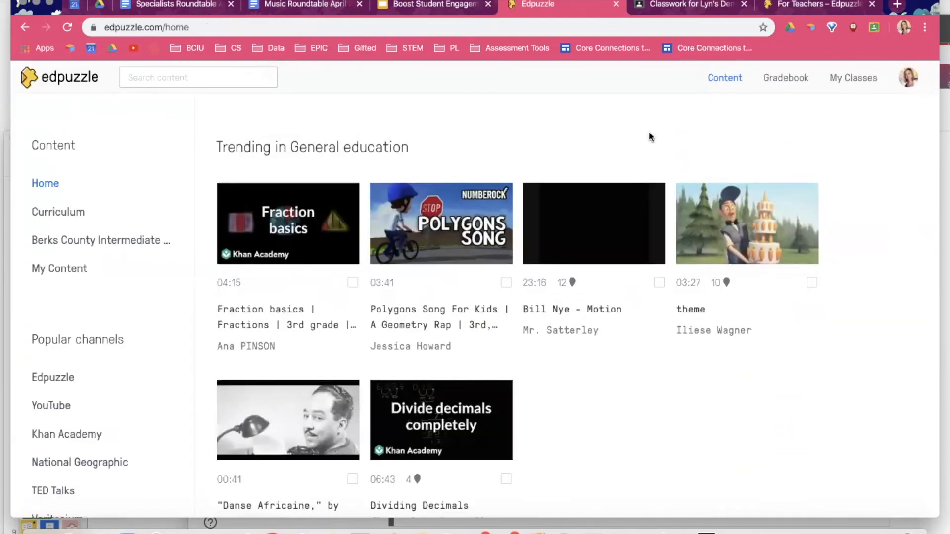
scroll(711, 120, down, 2)
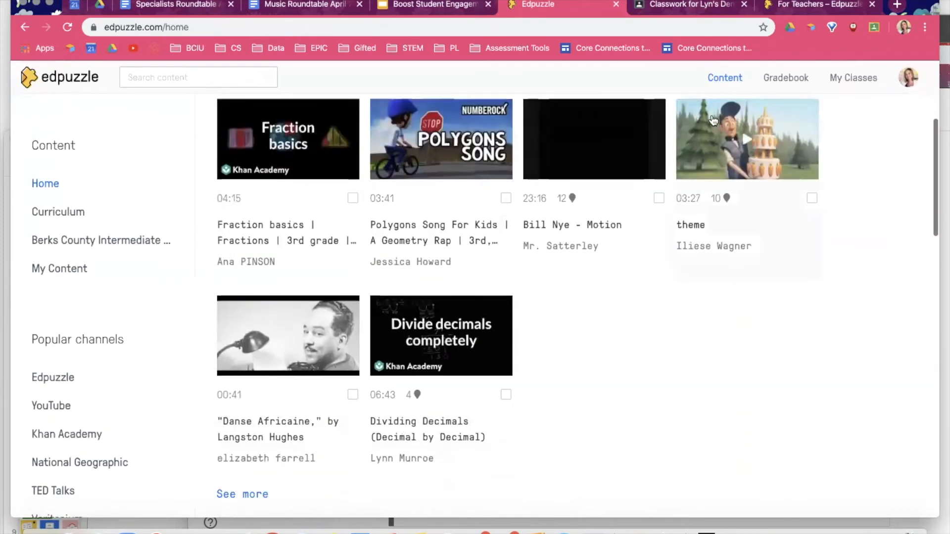
scroll(789, 342, down, 2)
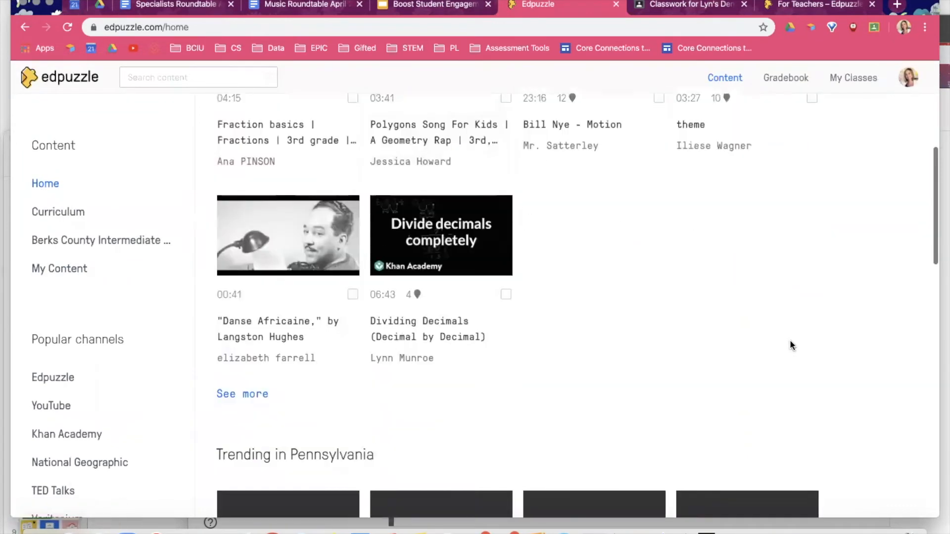
scroll(789, 345, down, 3)
scroll(790, 346, up, 1)
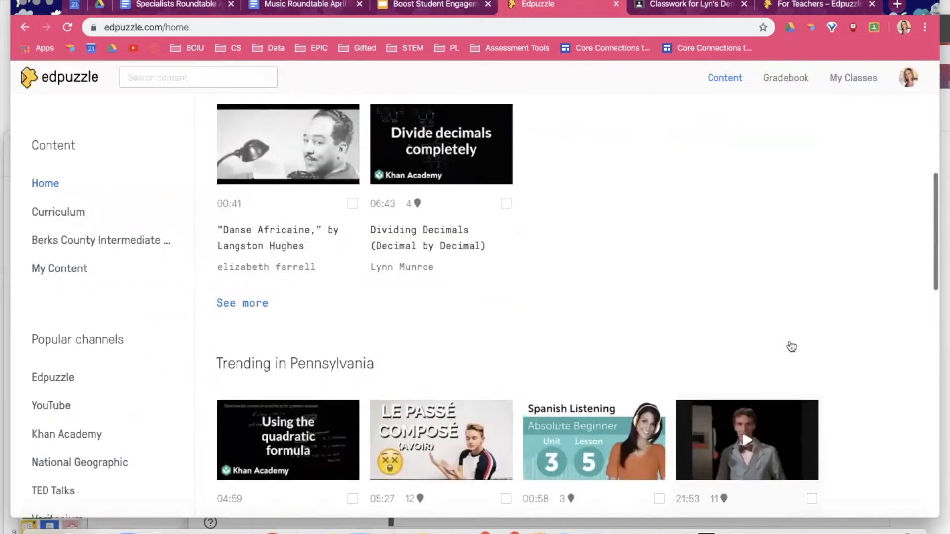
scroll(791, 344, up, 5)
scroll(790, 339, down, 1)
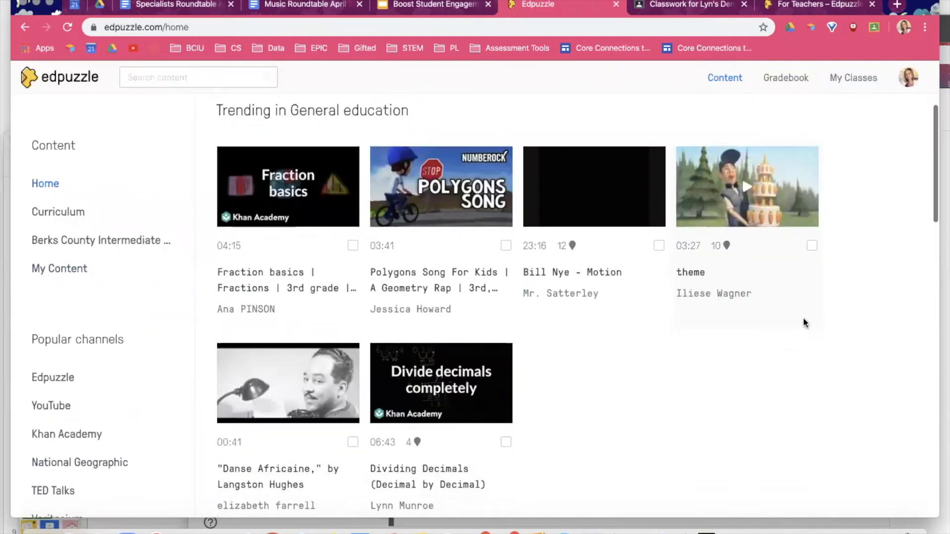
scroll(802, 320, down, 8)
scroll(817, 328, down, 1)
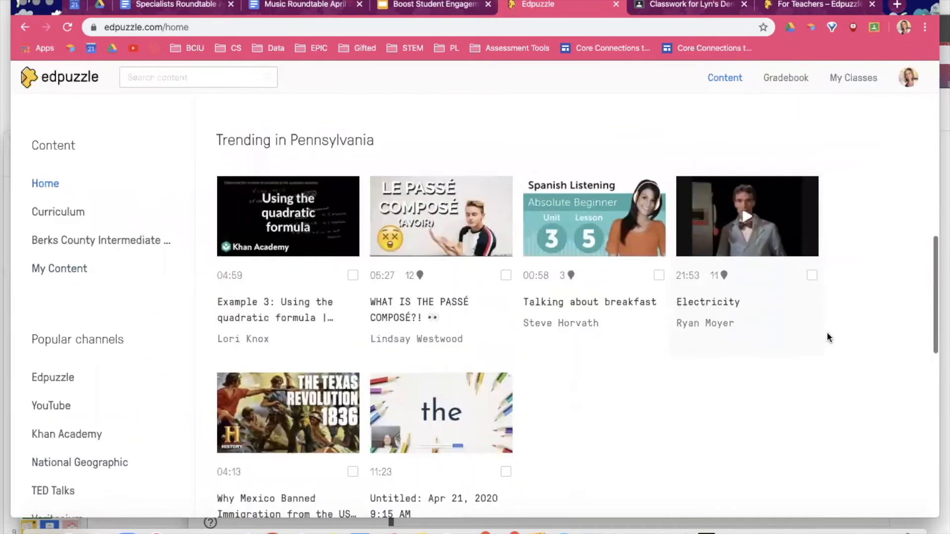
scroll(835, 346, down, 6)
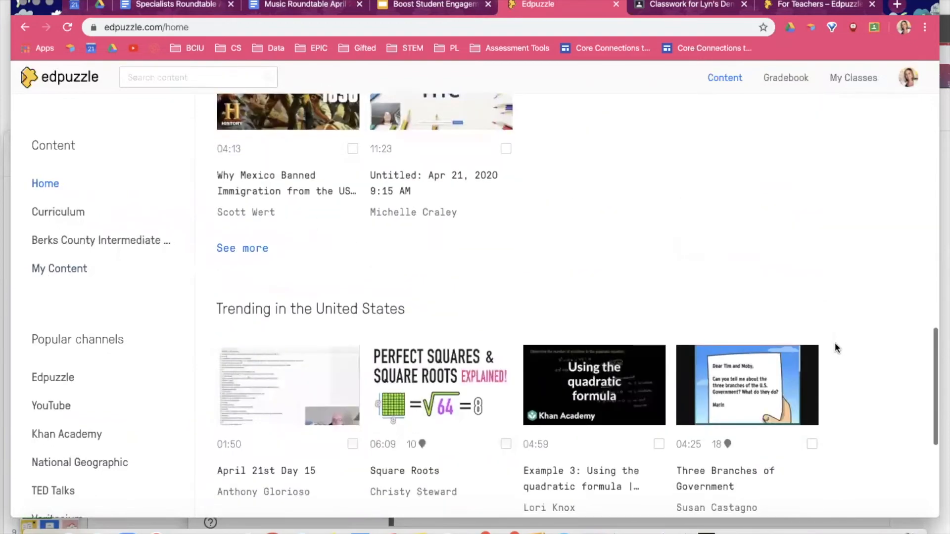
scroll(835, 343, down, 5)
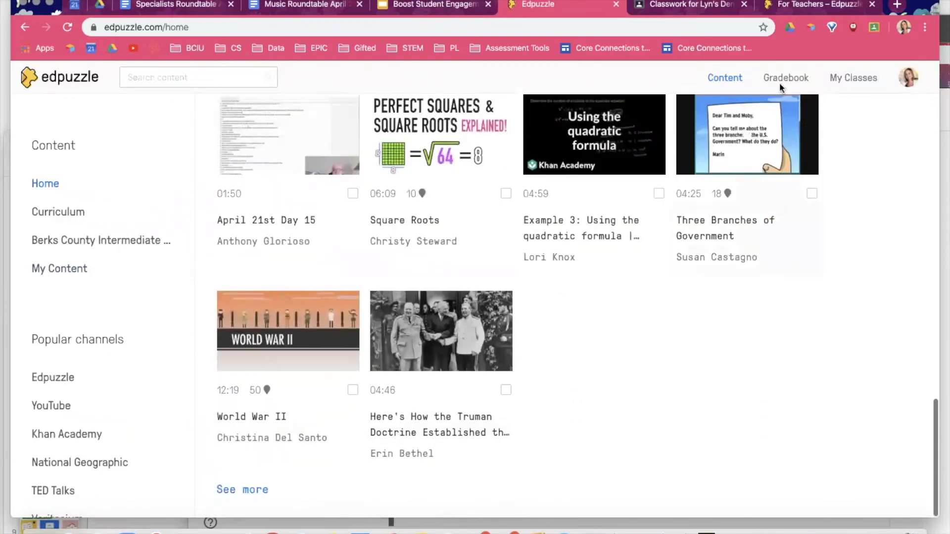
Open the gradebook for the demo class and view the list of other classes that can be chosen
click(781, 79)
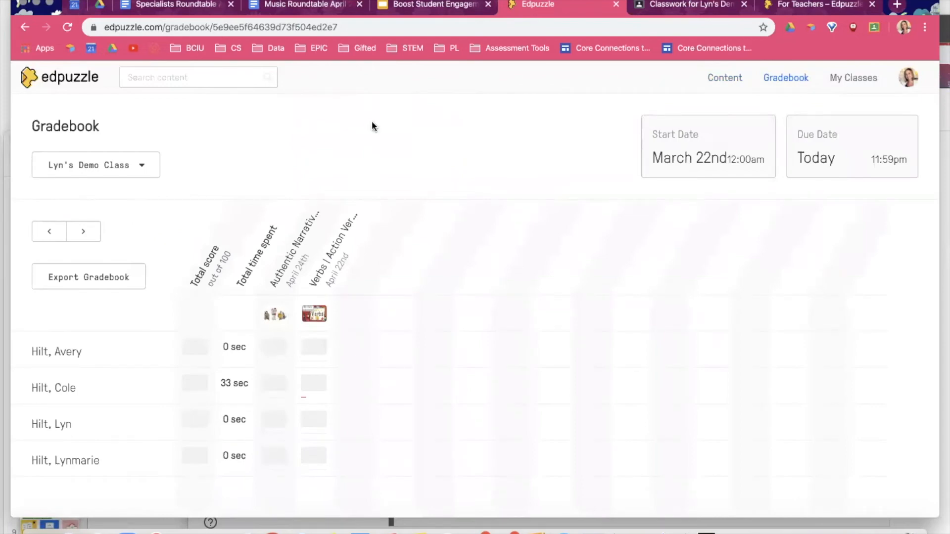
scroll(44, 158, up, 5)
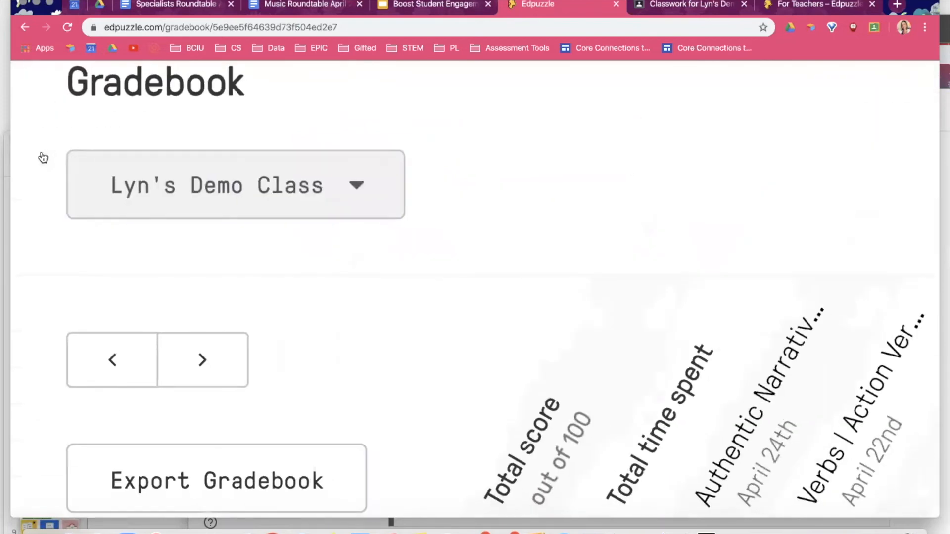
click(374, 185)
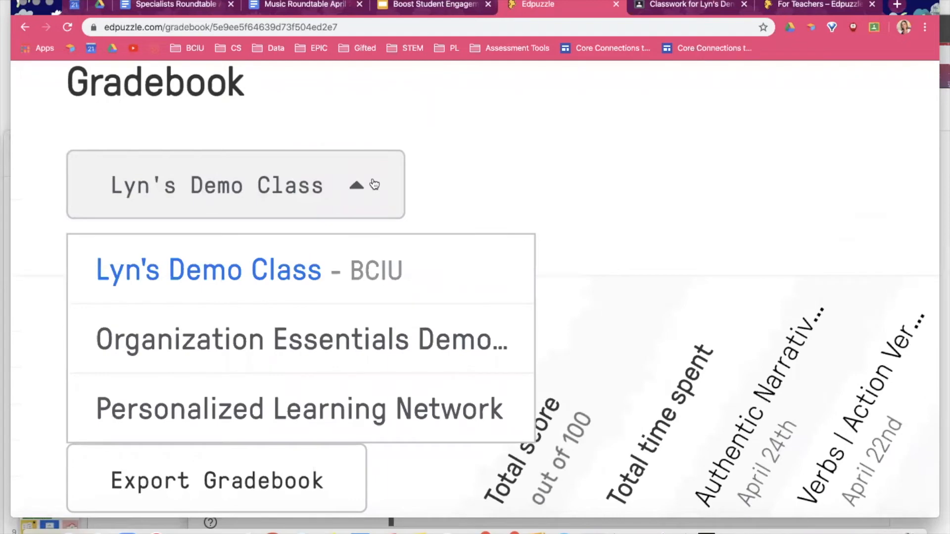
click(526, 152)
scroll(527, 152, down, 5)
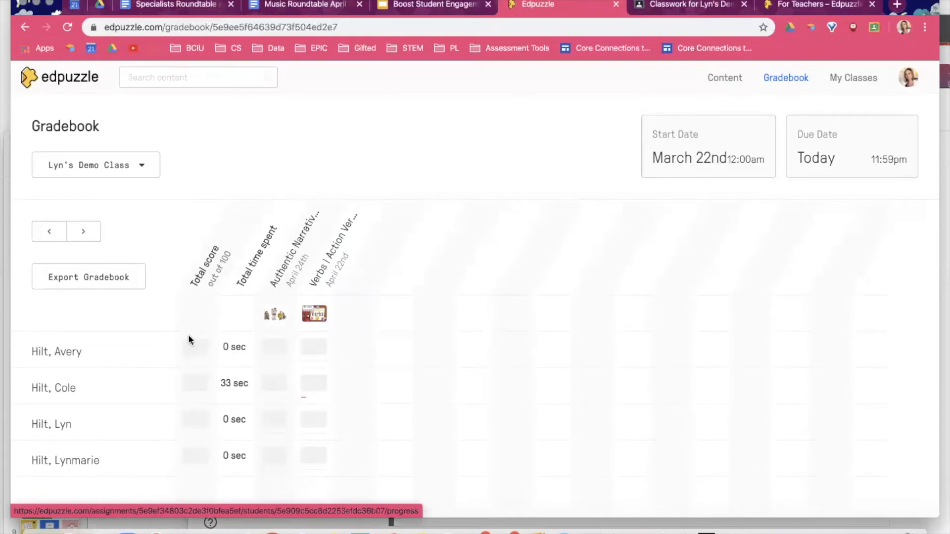
Export the demo class gradebook as a CSV file, view it in Numbers, and quit Numbers
click(76, 279)
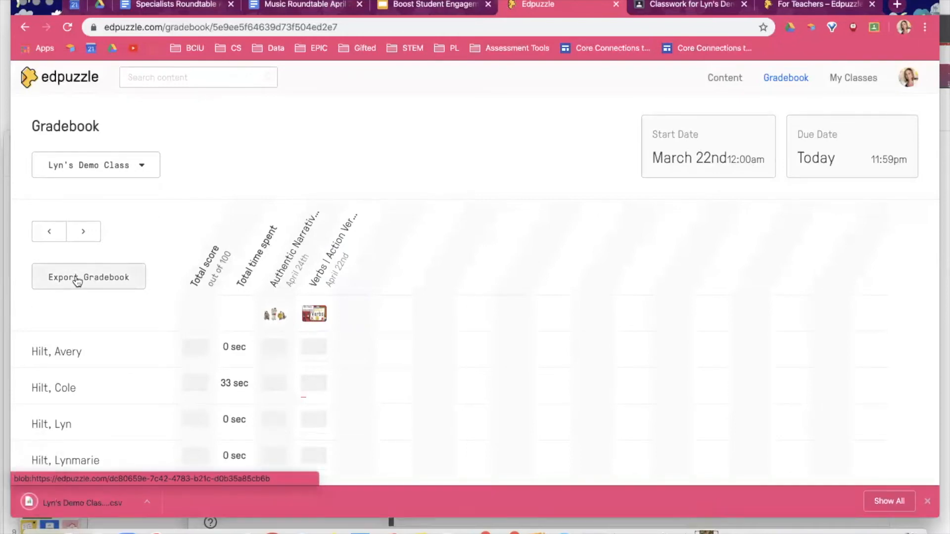
click(95, 500)
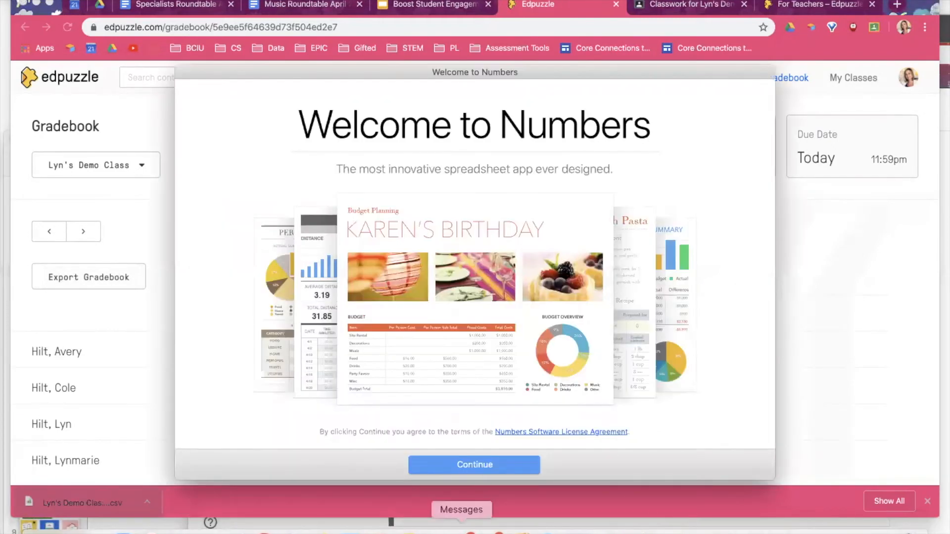
click(489, 464)
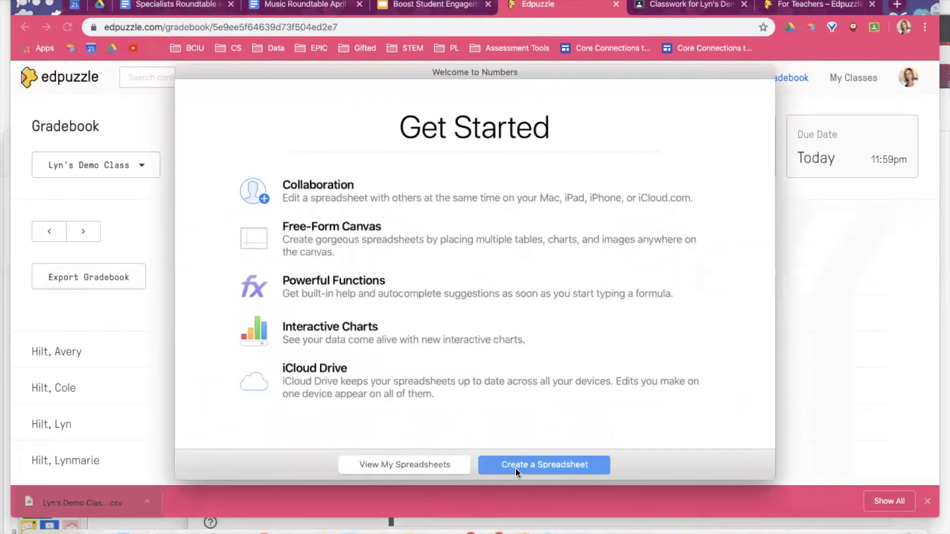
click(516, 467)
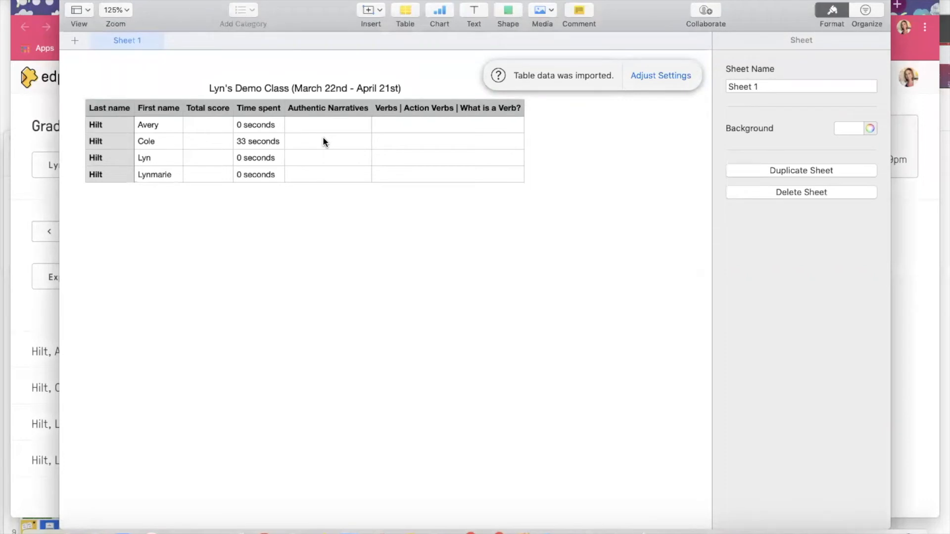
key(super+q)
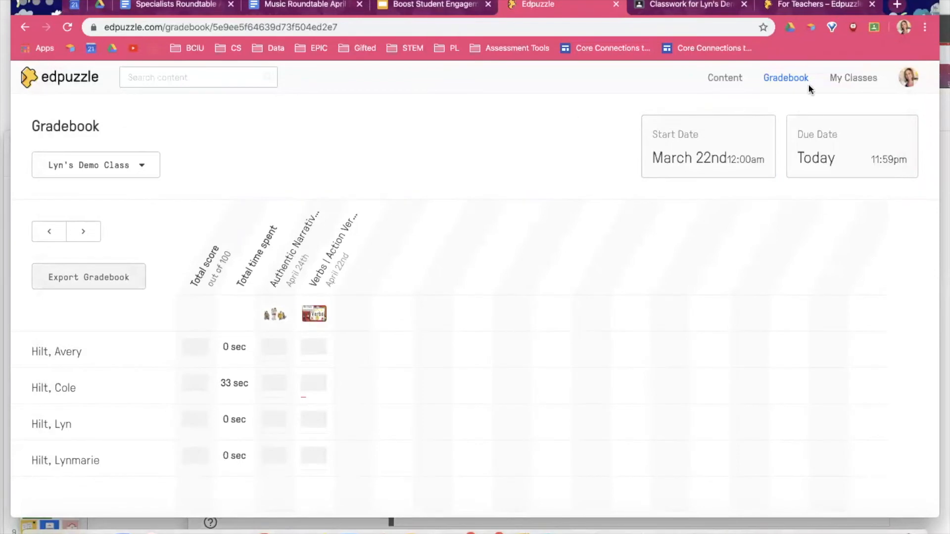
Open the teacher's classes and view the assignments of the Organization Essentials Demo Class and the BCIU demo class
click(861, 79)
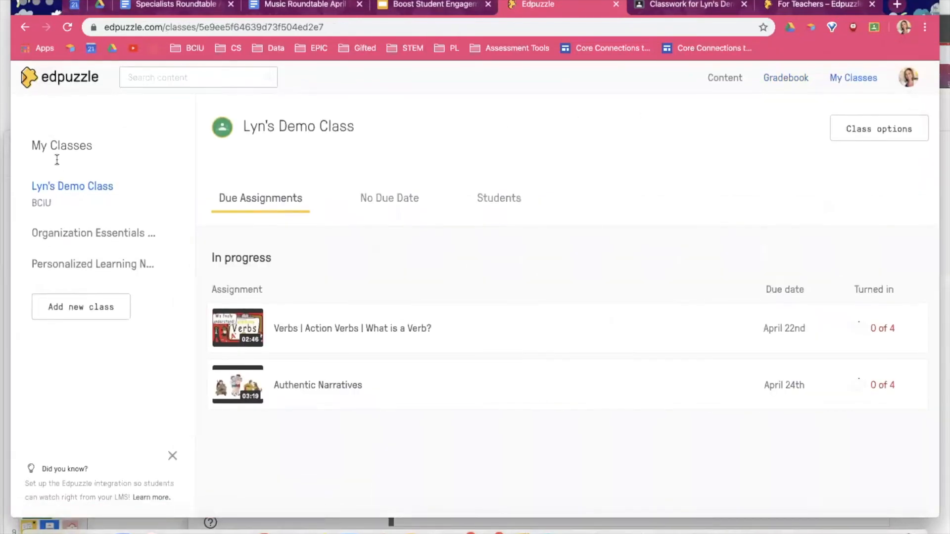
click(84, 243)
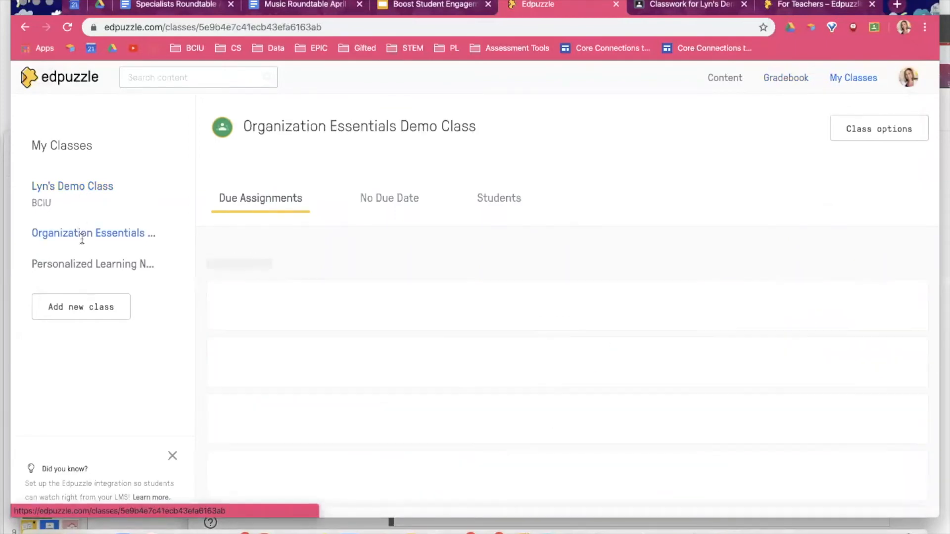
click(64, 191)
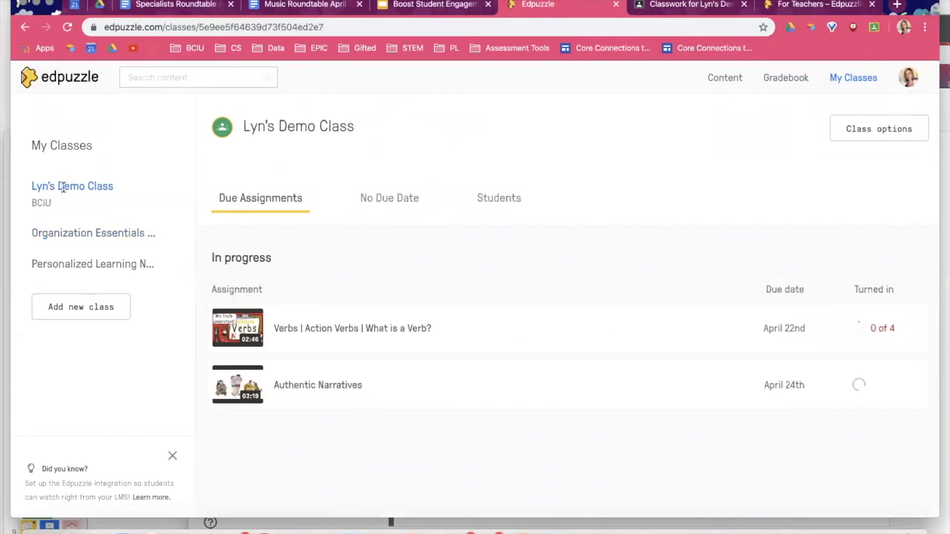
View the demo class's assignments without a due date, its student roster, and the management options for the first student
click(387, 200)
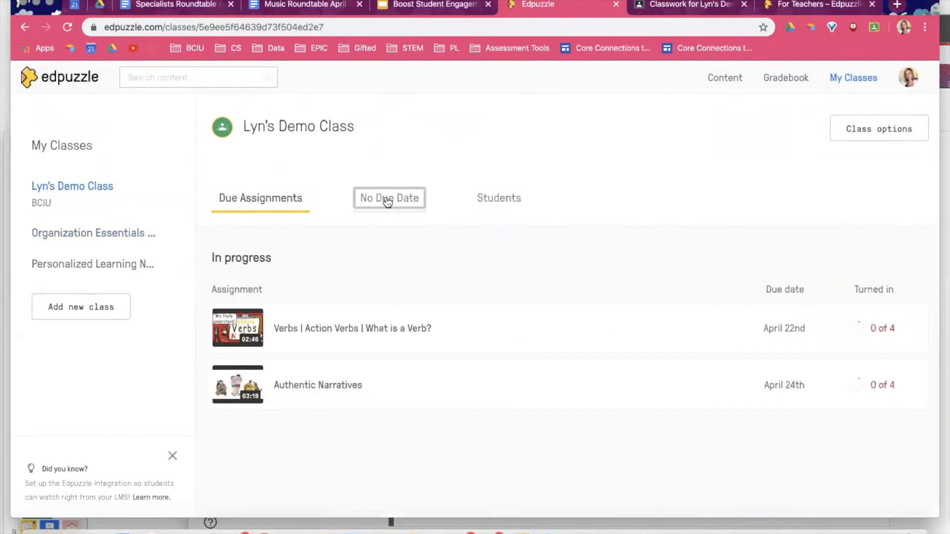
click(515, 203)
scroll(630, 276, down, 1)
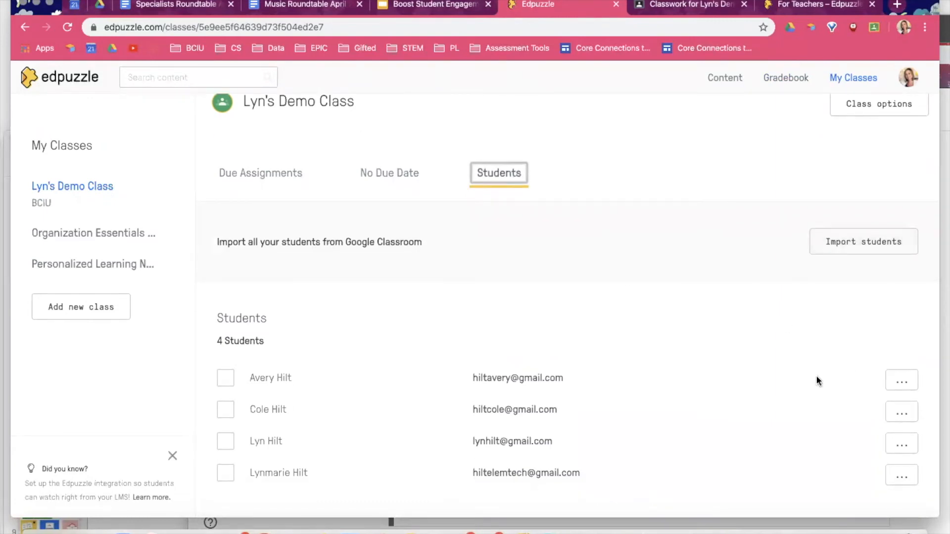
click(910, 383)
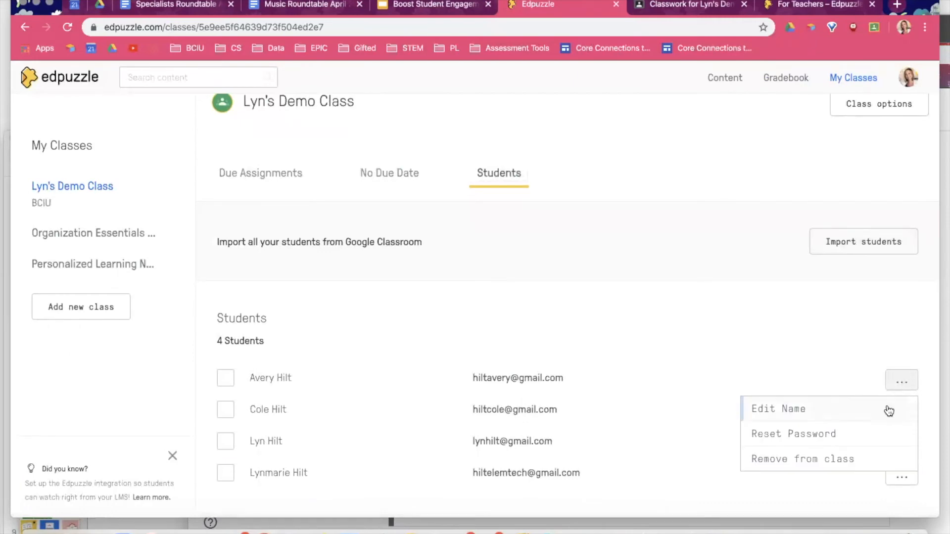
click(643, 205)
scroll(447, 281, up, 1)
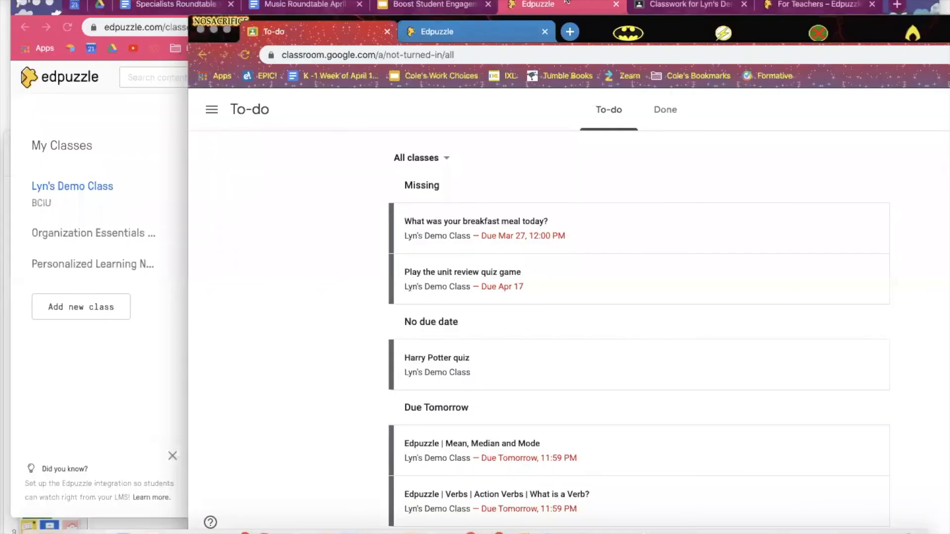
Reposition the student's Google Classroom to-do window and open a Chrome window for another student's profile
drag(634, 41, 455, 25)
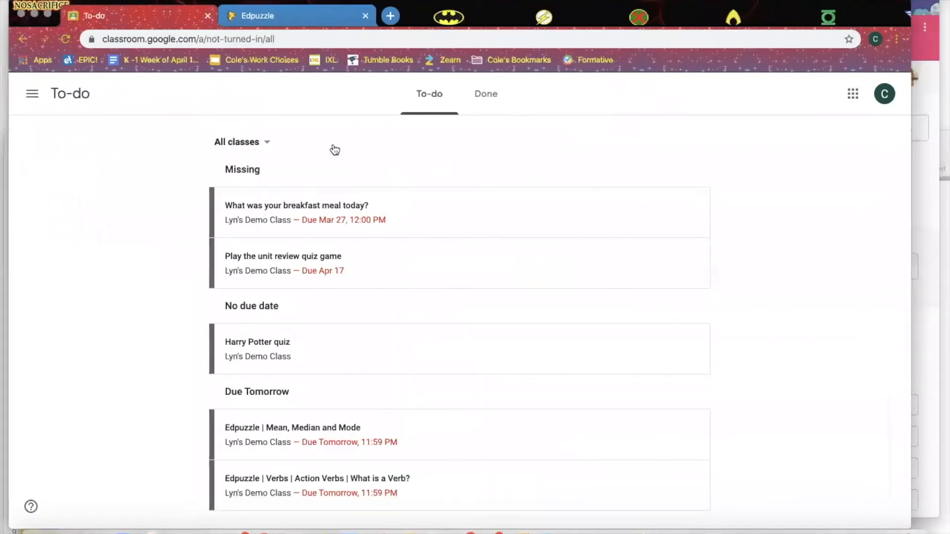
click(299, 0)
click(305, 3)
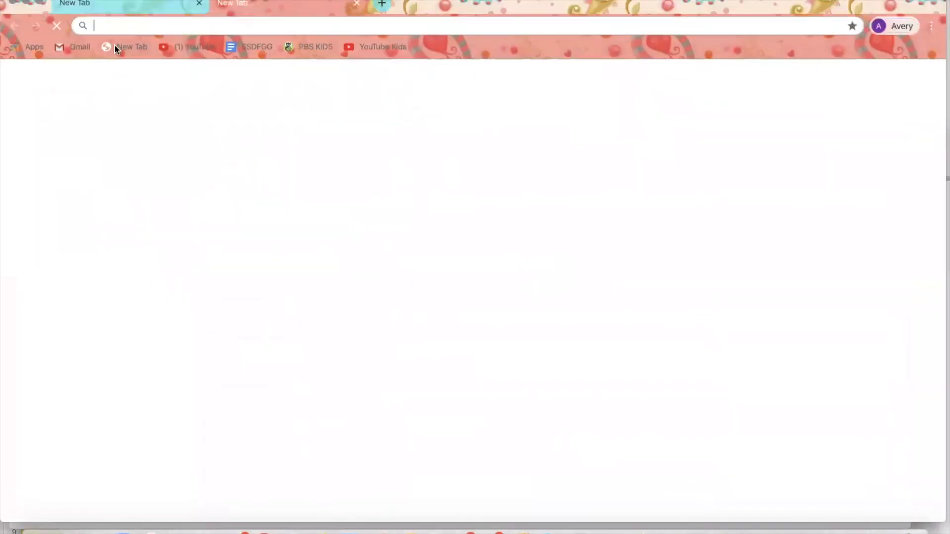
Go to classroom.google.com in the student's profile and open the demo class stream
text(classroom.google.com)
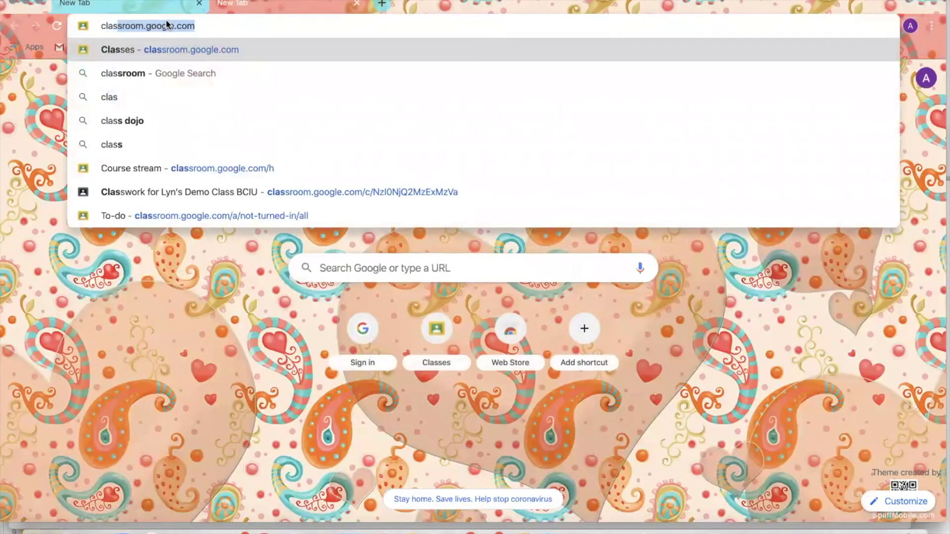
key(Return)
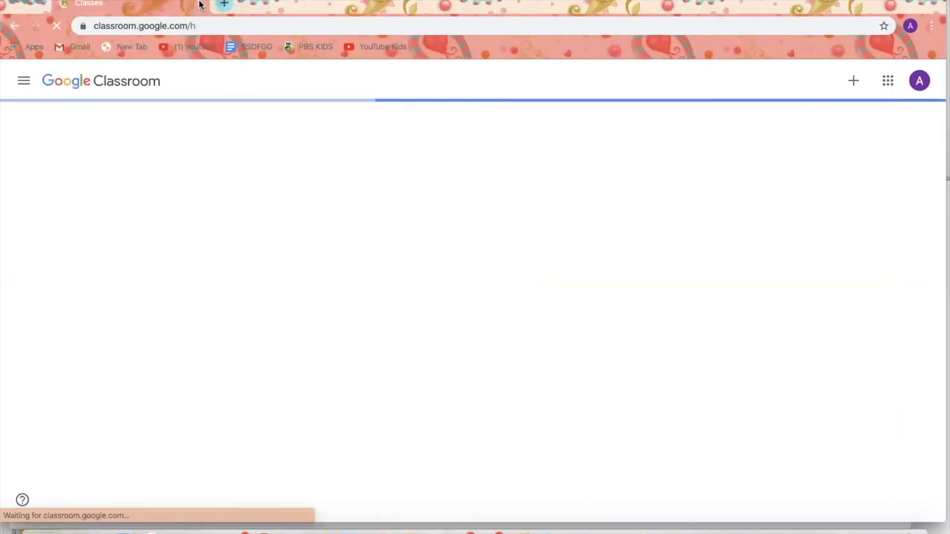
click(94, 145)
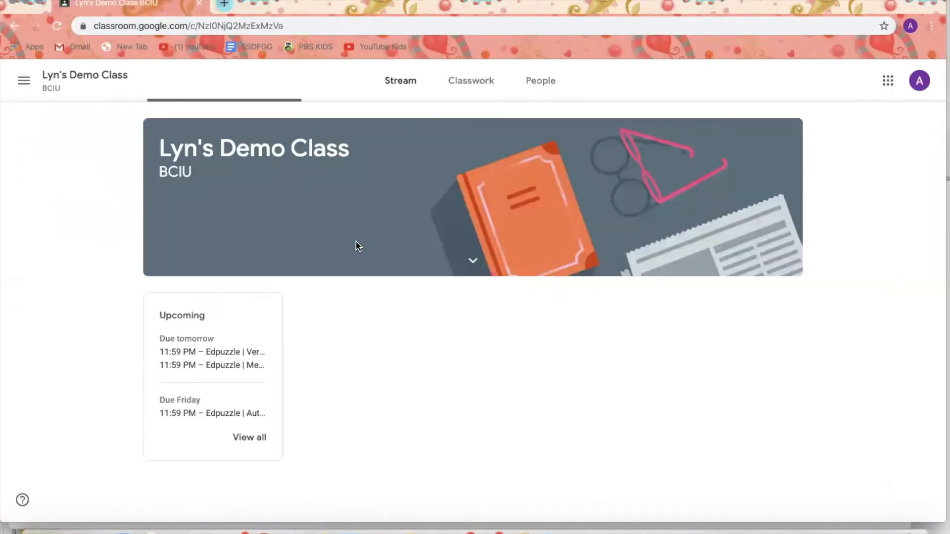
scroll(443, 312, down, 1)
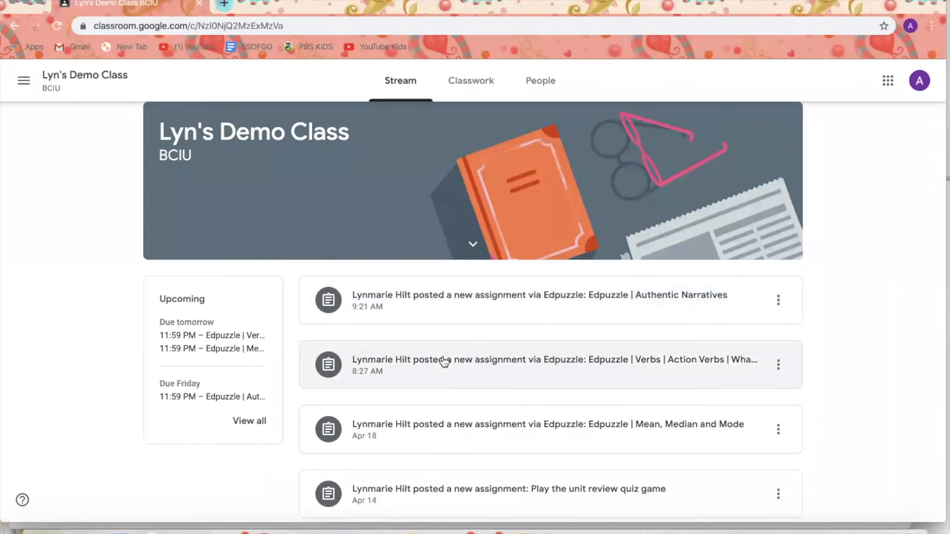
Open the Edpuzzle assignment "Verbs | Action Verbs | What is a Verb?" from the stream and sign in with the student's Google account
click(444, 363)
click(231, 272)
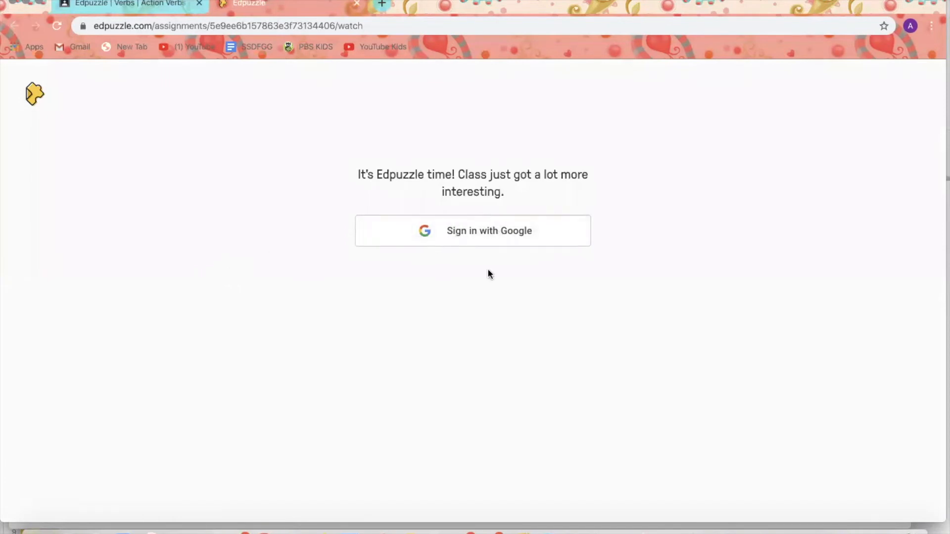
click(463, 237)
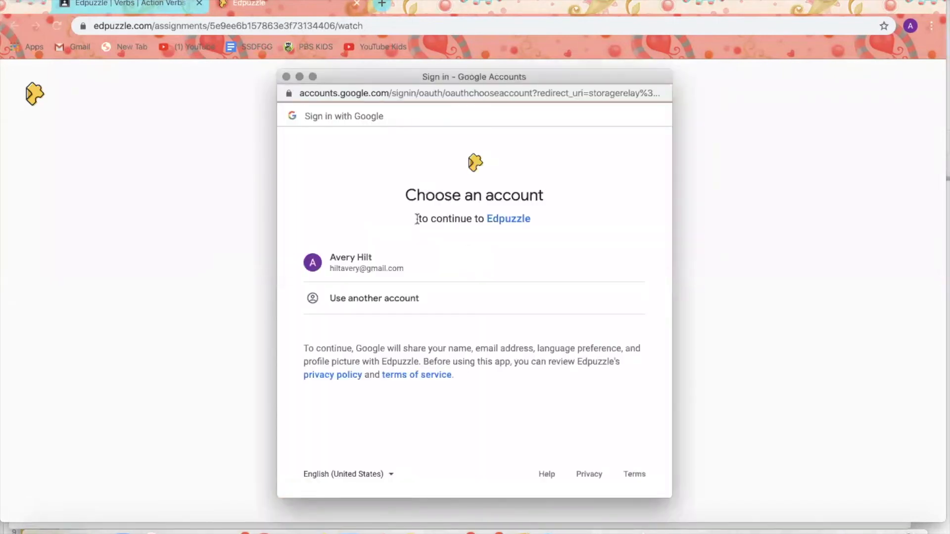
click(397, 258)
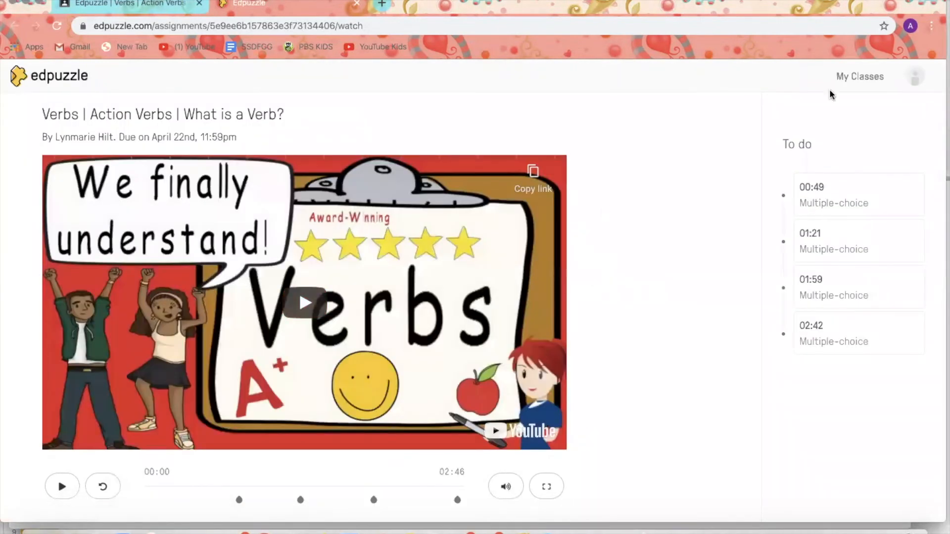
View the student's account options and due assignments in the demo class, and reopen the "Verbs | Action Verbs | What is a Verb?" assignment
click(915, 79)
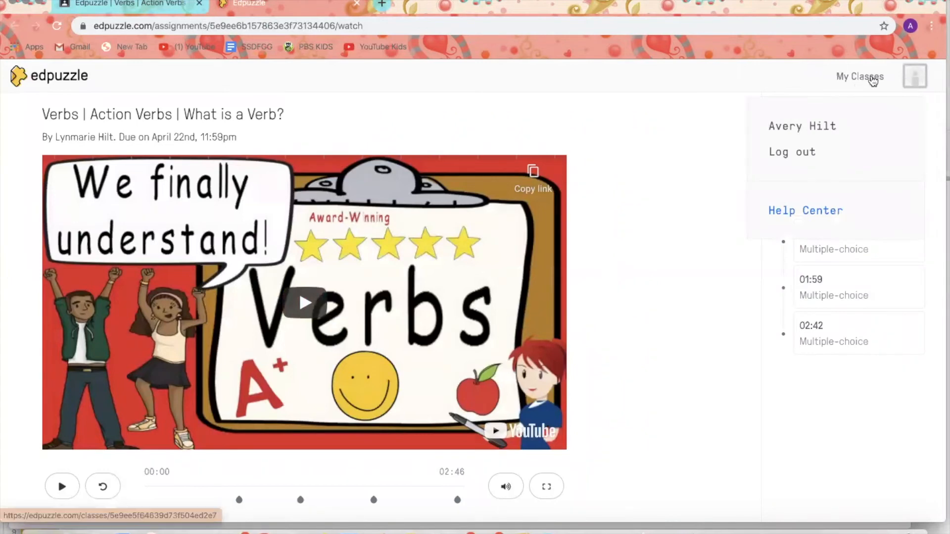
click(871, 76)
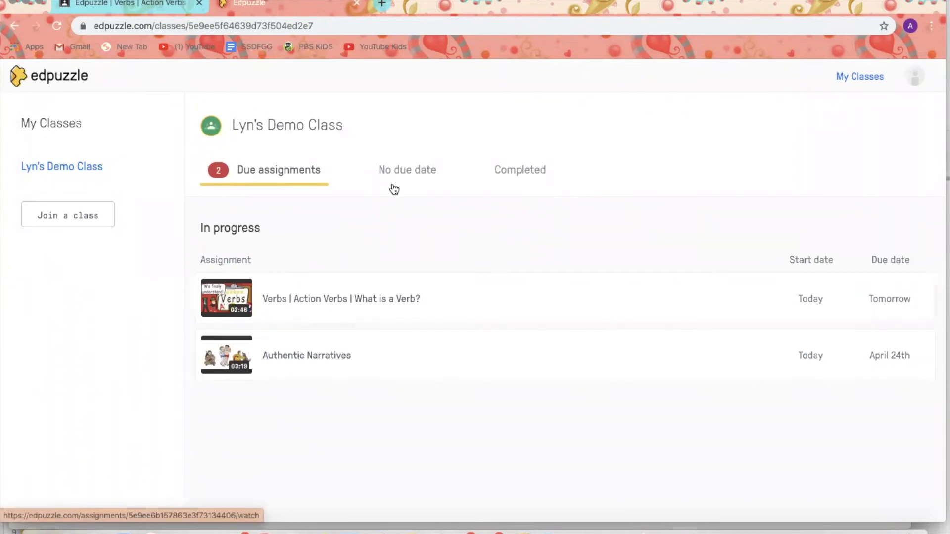
click(378, 295)
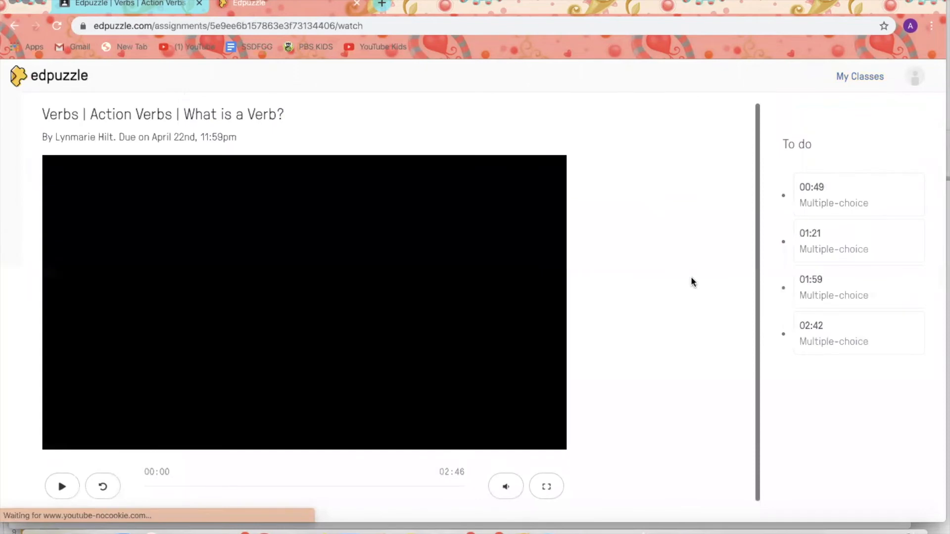
scroll(689, 283, down, 1)
scroll(458, 149, up, 1)
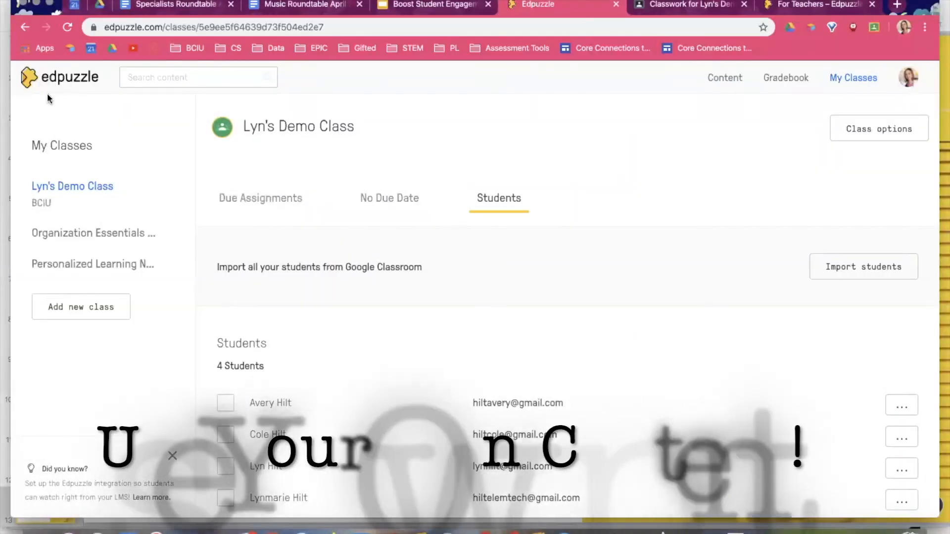
Switch to the teacher's Edpuzzle window, open My Content, and view the options for adding content
click(51, 78)
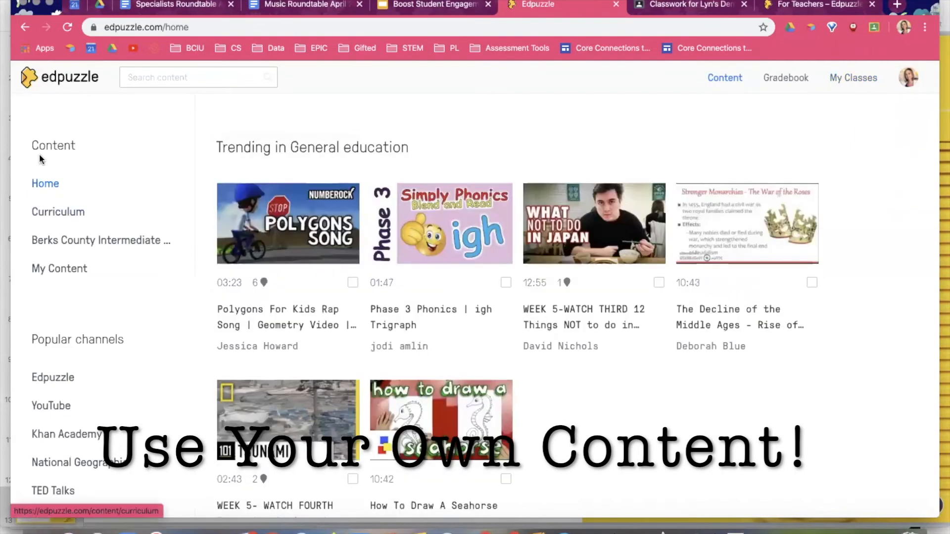
click(725, 78)
click(872, 189)
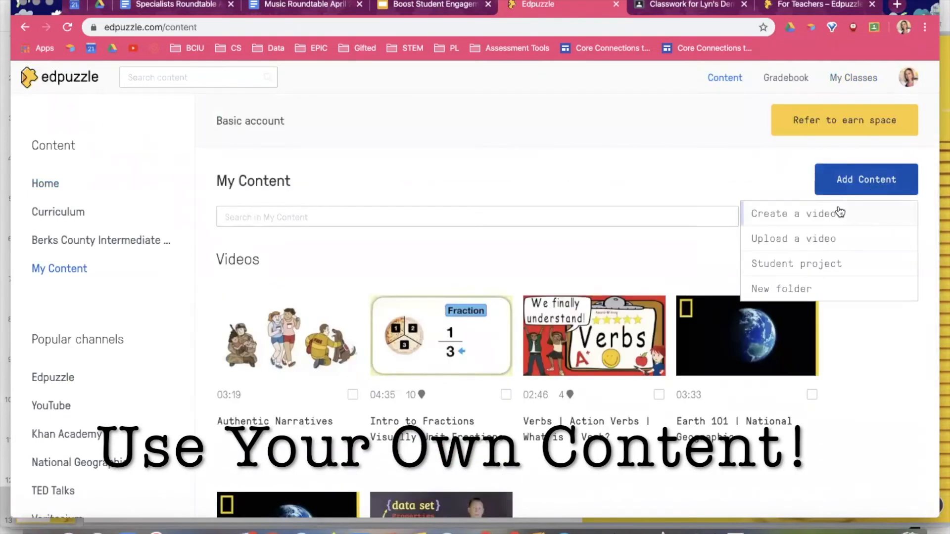
scroll(840, 212, up, 5)
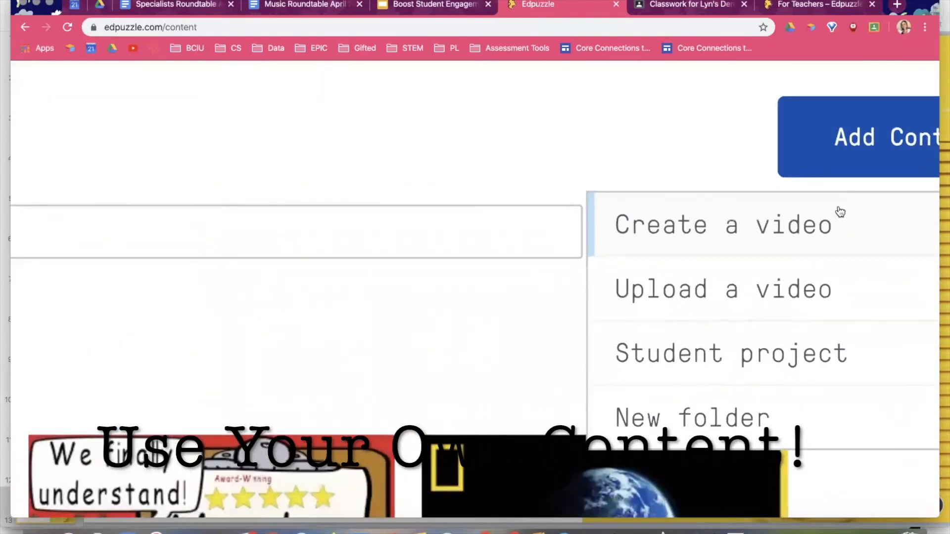
scroll(840, 213, right, 3)
scroll(840, 212, left, 1)
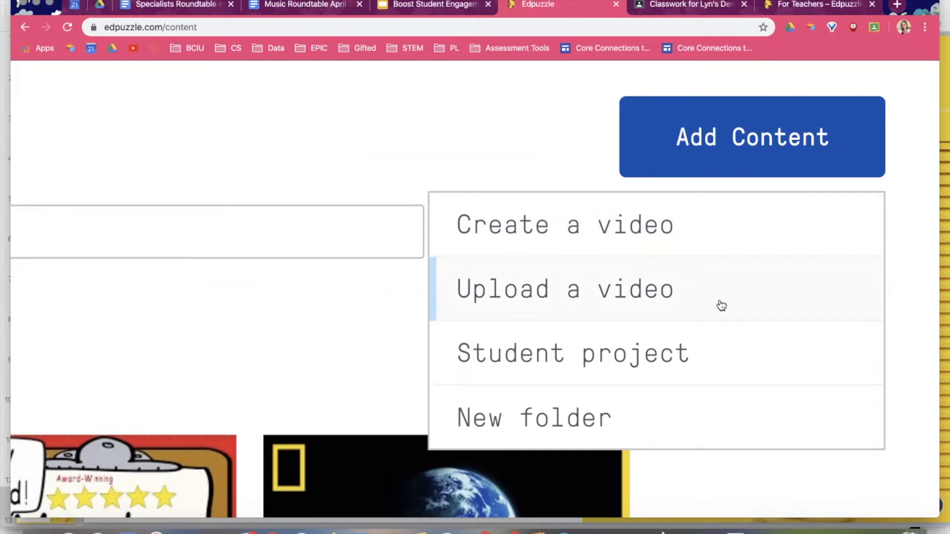
Check the video upload size limit and upload "Screen Recording 2020-04-19 at 5.07.10 PM.mov" from the Desktop
click(678, 286)
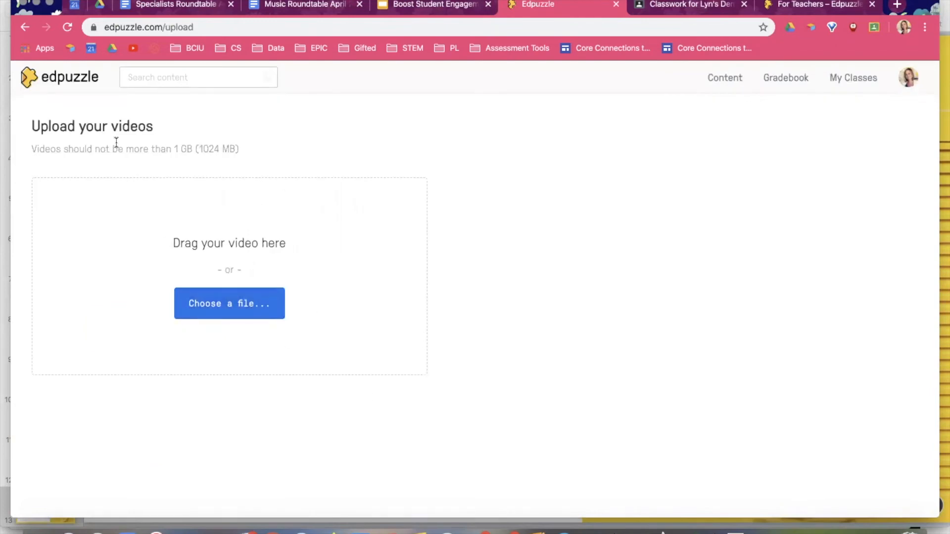
scroll(116, 142, up, 5)
scroll(116, 142, left, 2)
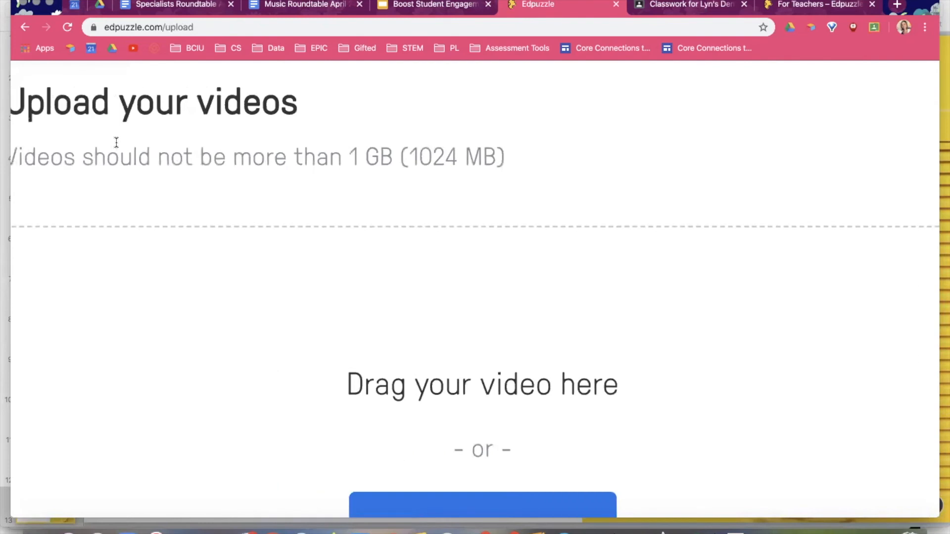
scroll(408, 189, down, 5)
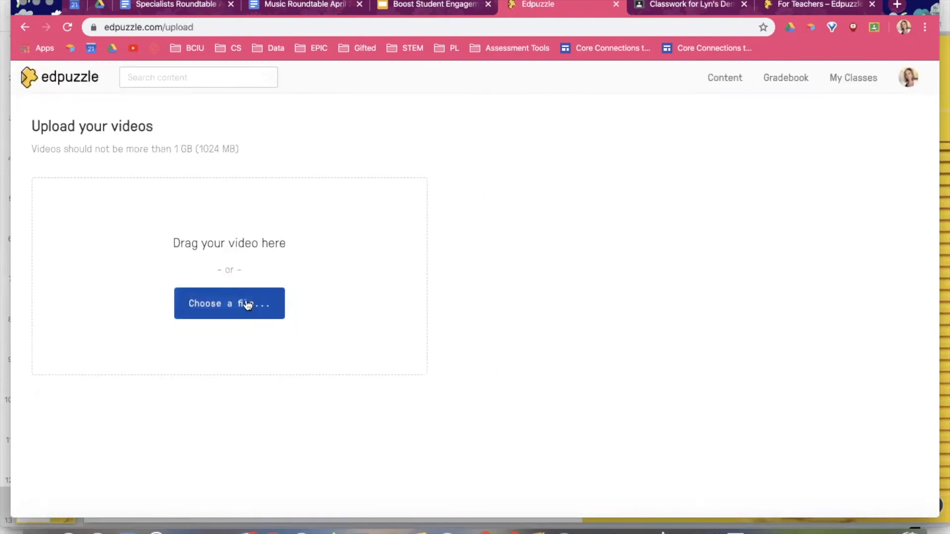
click(247, 304)
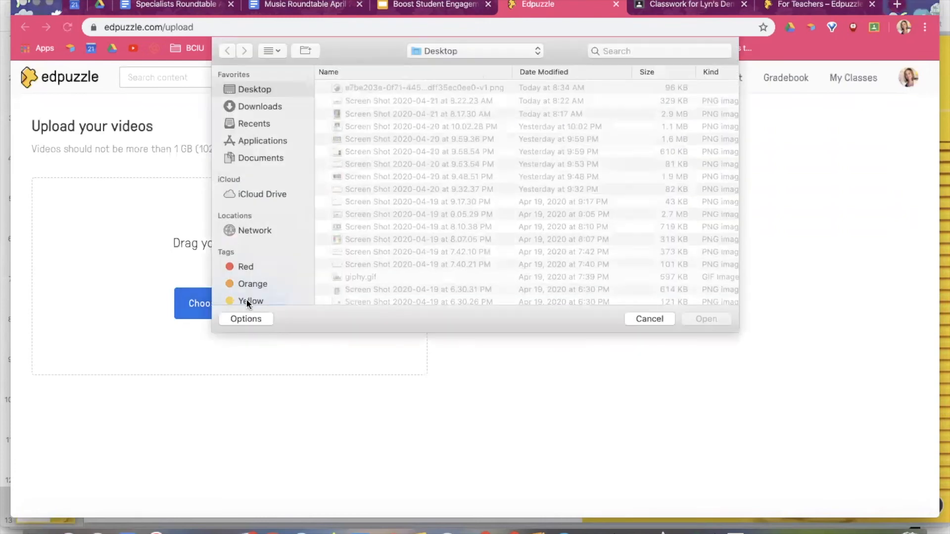
scroll(434, 137, down, 3)
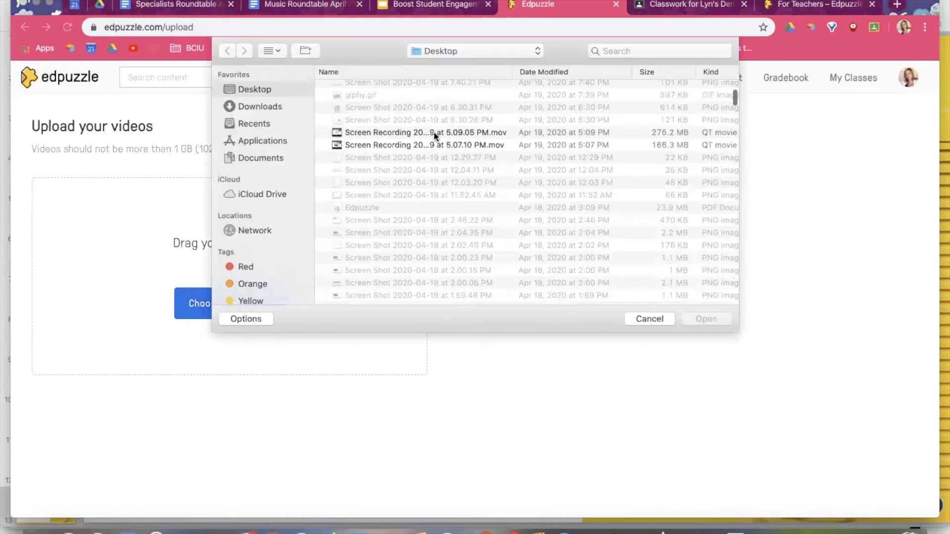
click(432, 132)
scroll(433, 132, down, 1)
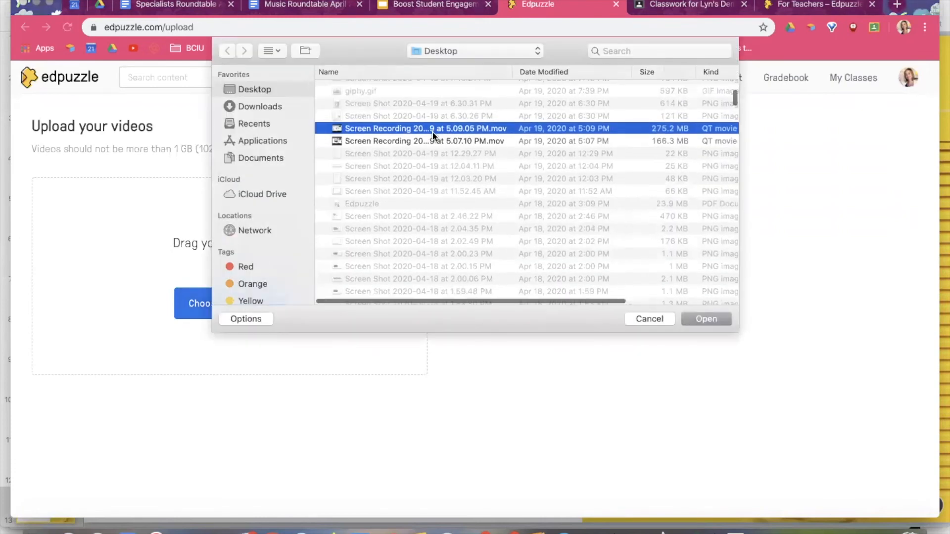
click(429, 139)
click(716, 320)
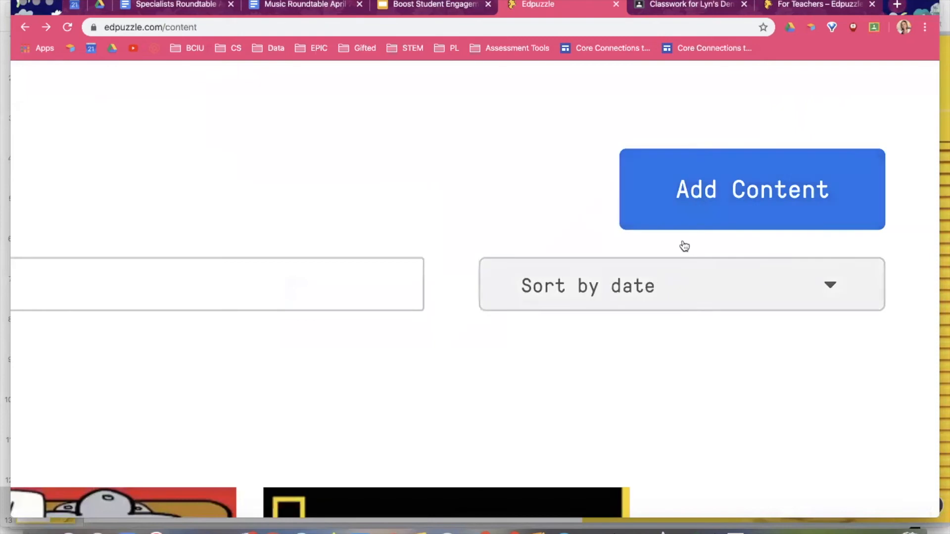
Choose to create a video from the add-content options and browse the suggested Edpuzzle videos
click(721, 194)
scroll(689, 321, down, 2)
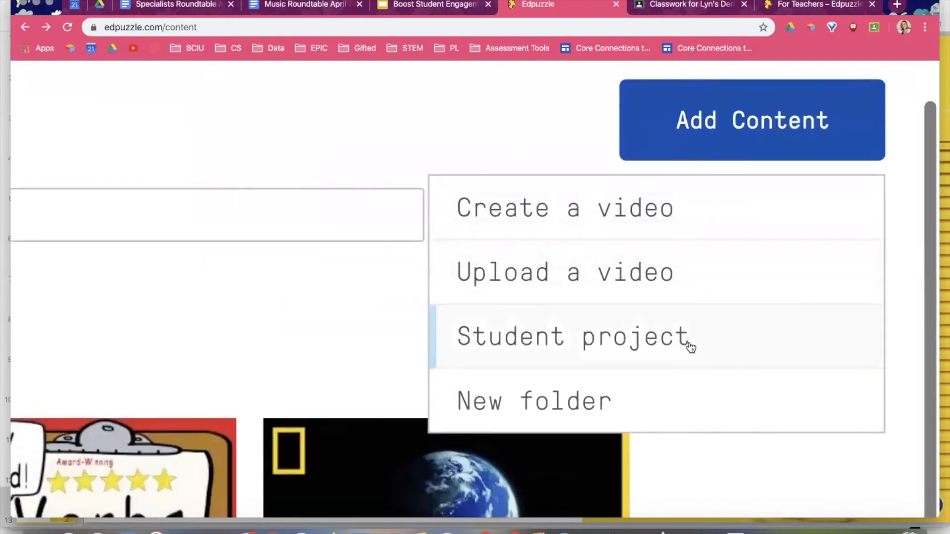
click(686, 217)
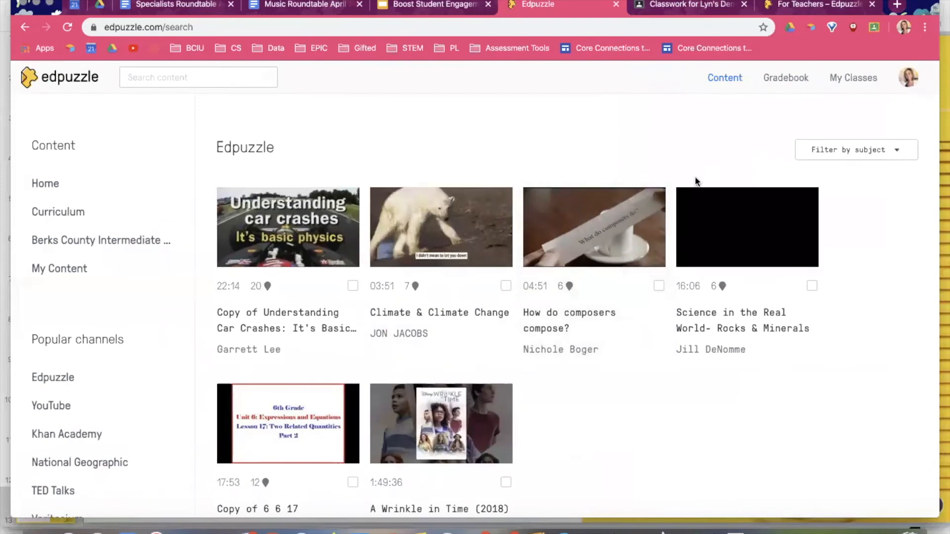
scroll(635, 184, down, 3)
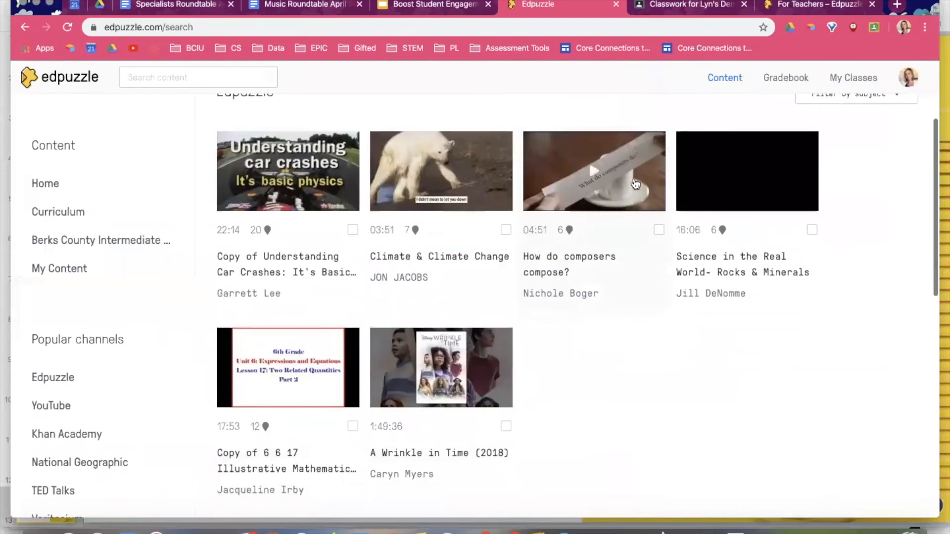
scroll(634, 183, down, 5)
scroll(635, 182, up, 6)
scroll(636, 182, up, 1)
Return to My Content and reopen the video upload page to check the upload's progress
click(60, 268)
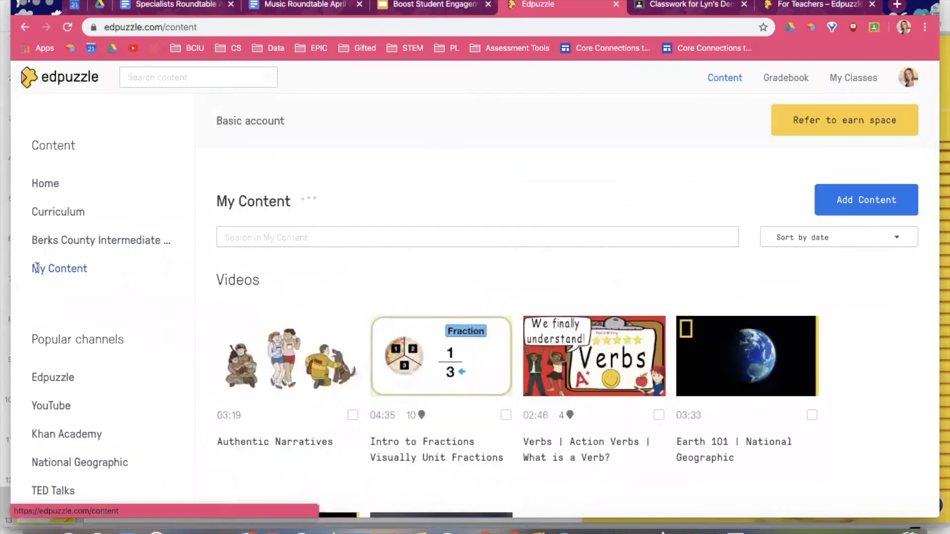
click(878, 203)
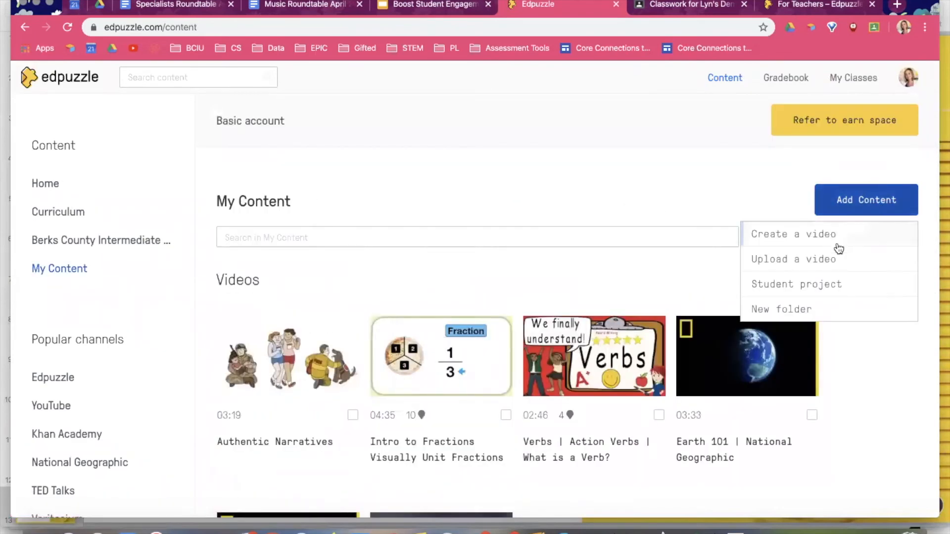
click(836, 261)
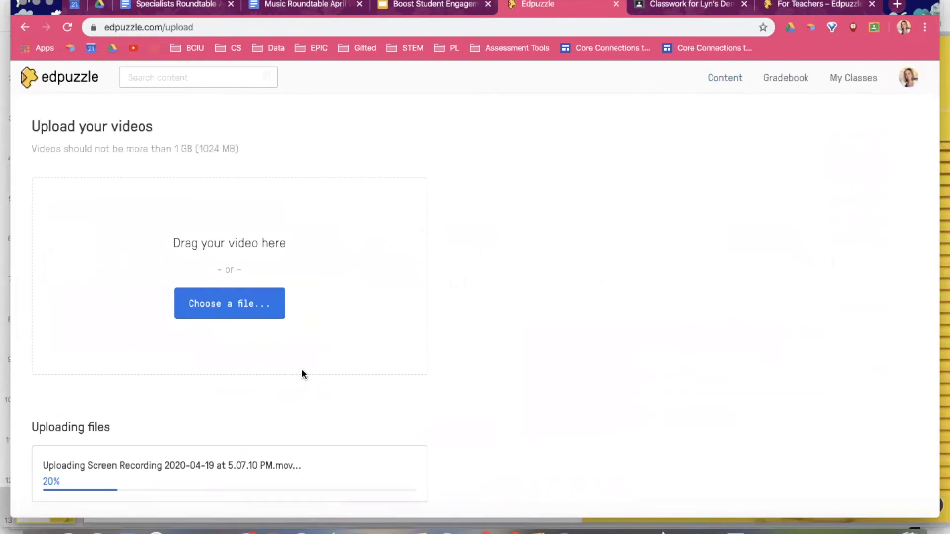
scroll(297, 395, down, 1)
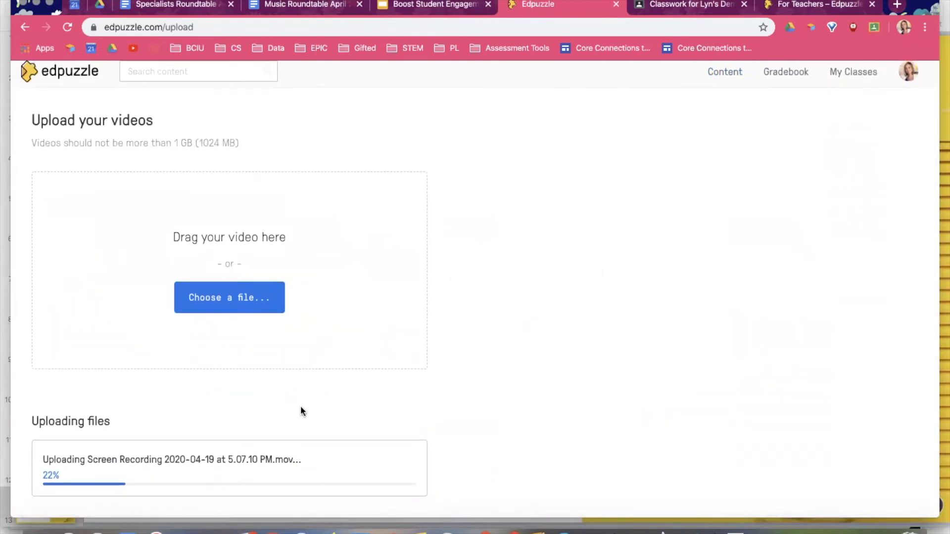
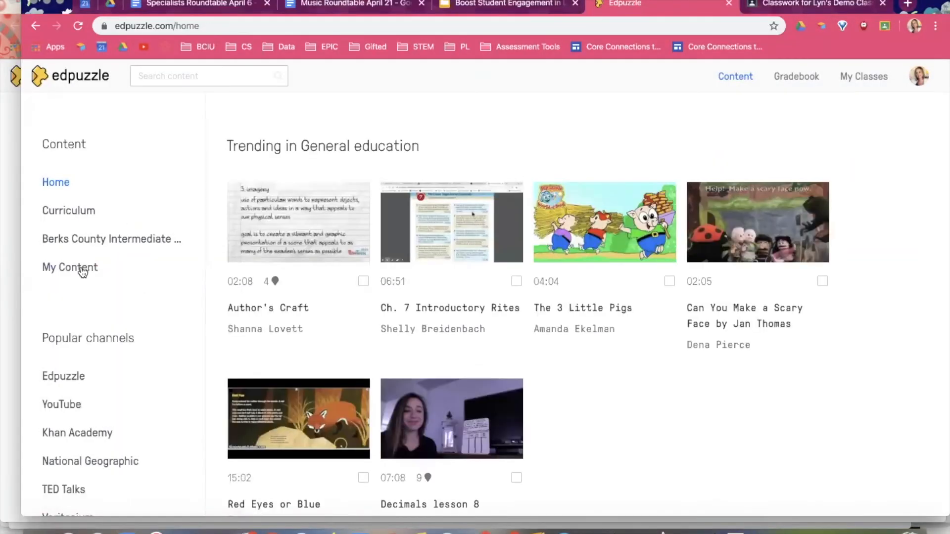
Open the Khan Academy channel, select the 02:30 "Comparing fractions" video, and open it for editing
click(65, 431)
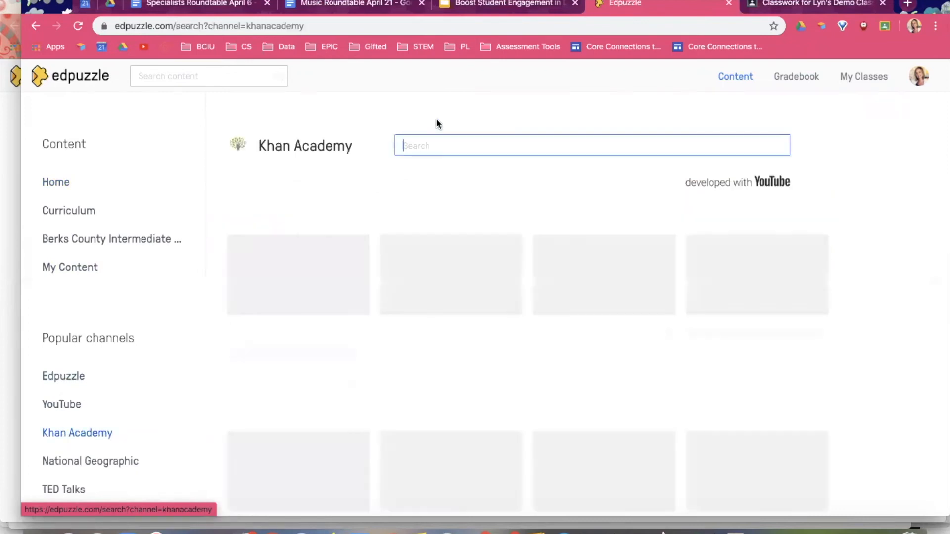
click(516, 335)
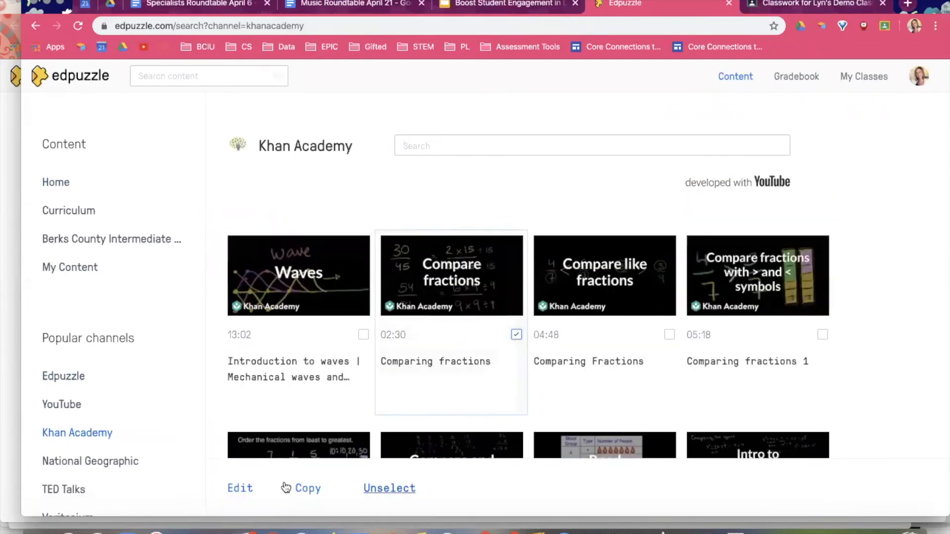
click(247, 487)
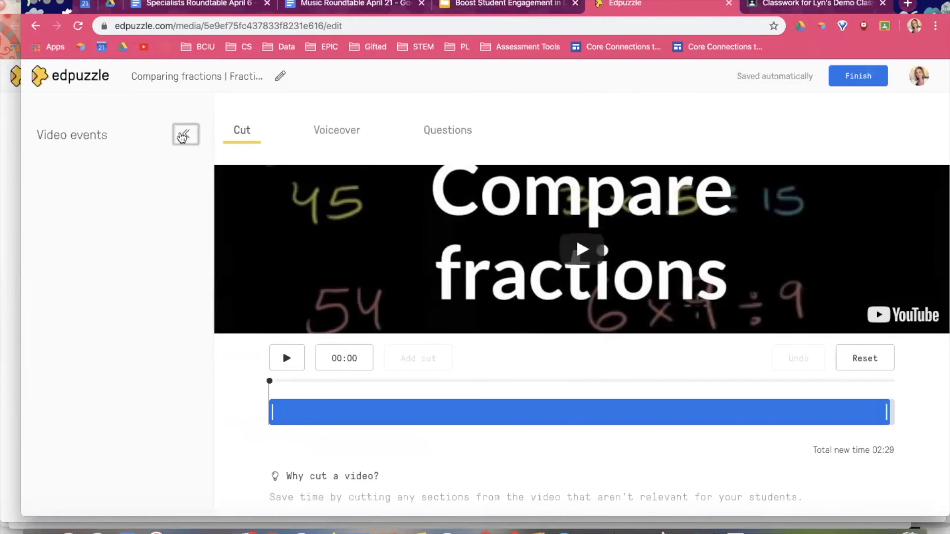
Hide the video events list, move the playhead on the cut timeline to about 00:21, and pause playback
click(185, 134)
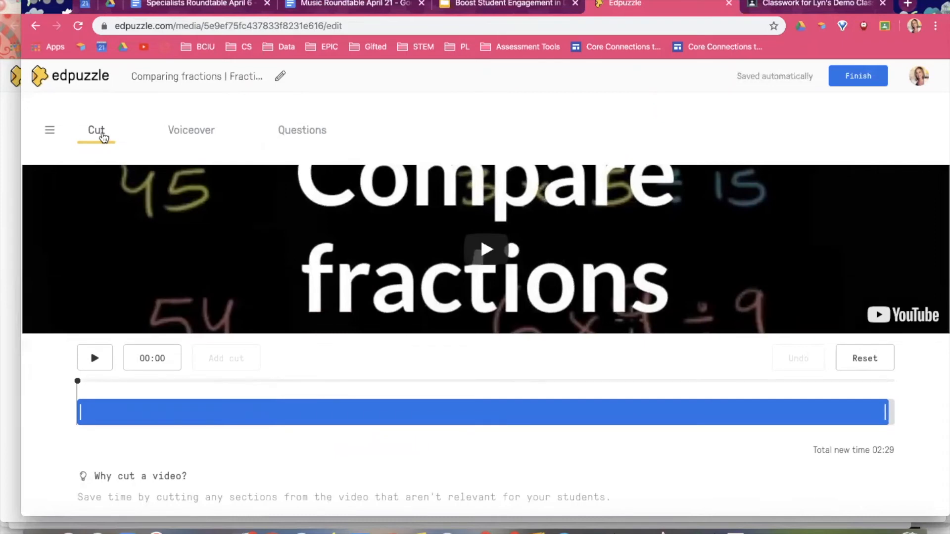
drag(77, 381, 158, 381)
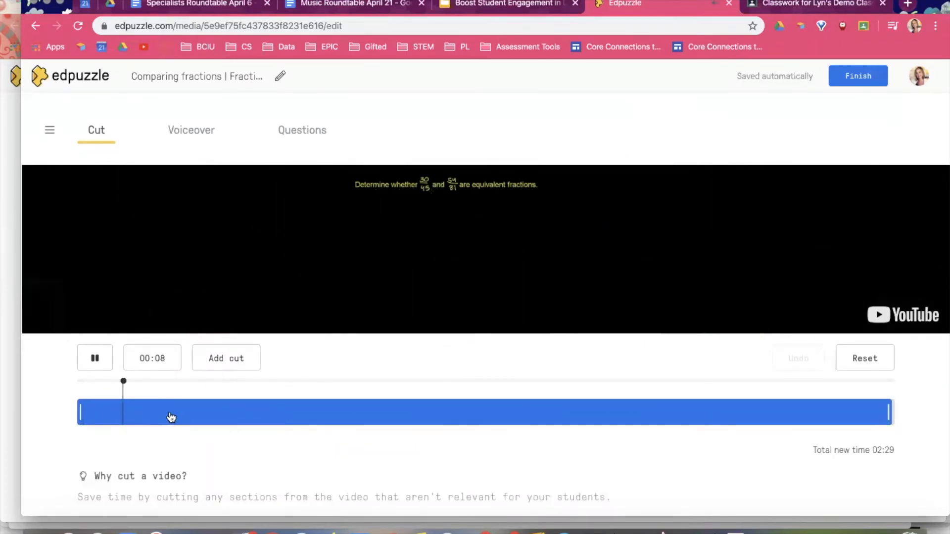
click(190, 412)
click(93, 355)
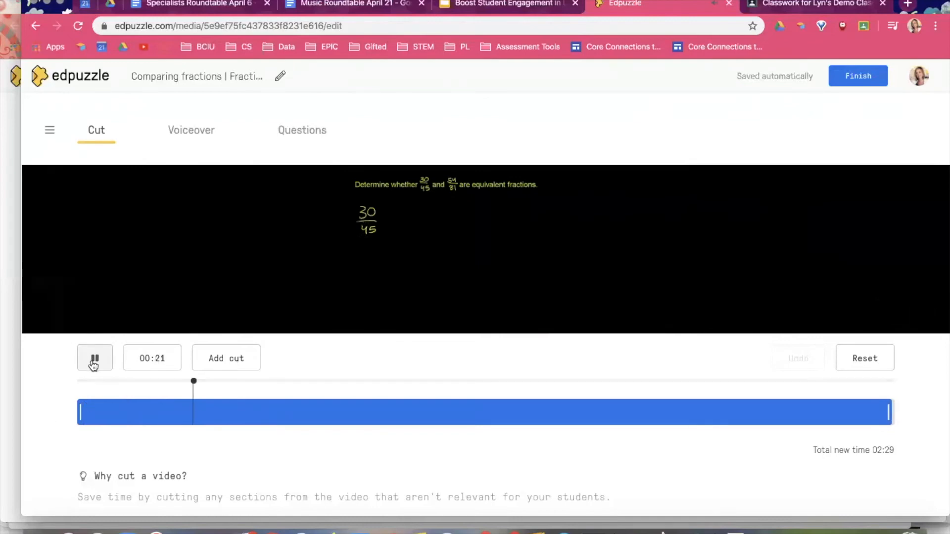
Record a short voiceover starting at 00:34, allowing microphone access, and play part of the recording back
click(191, 136)
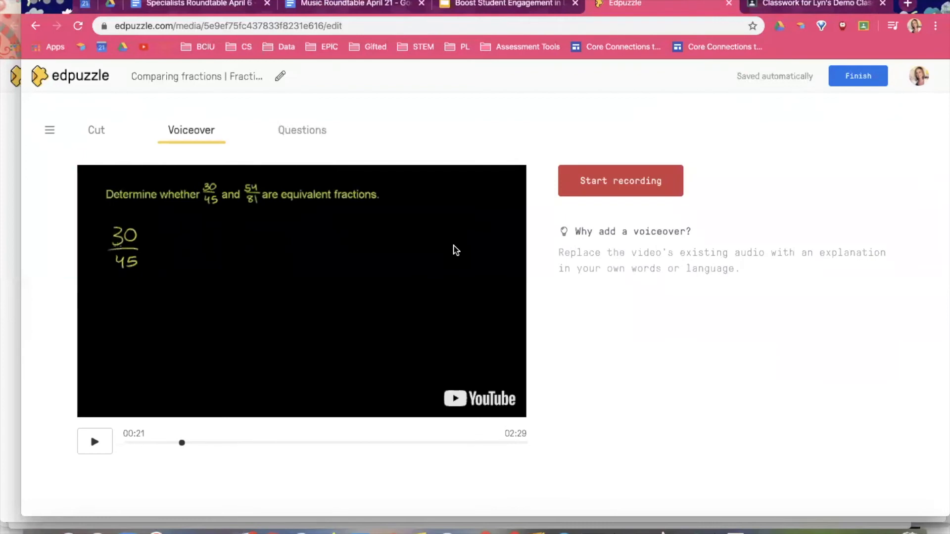
click(216, 444)
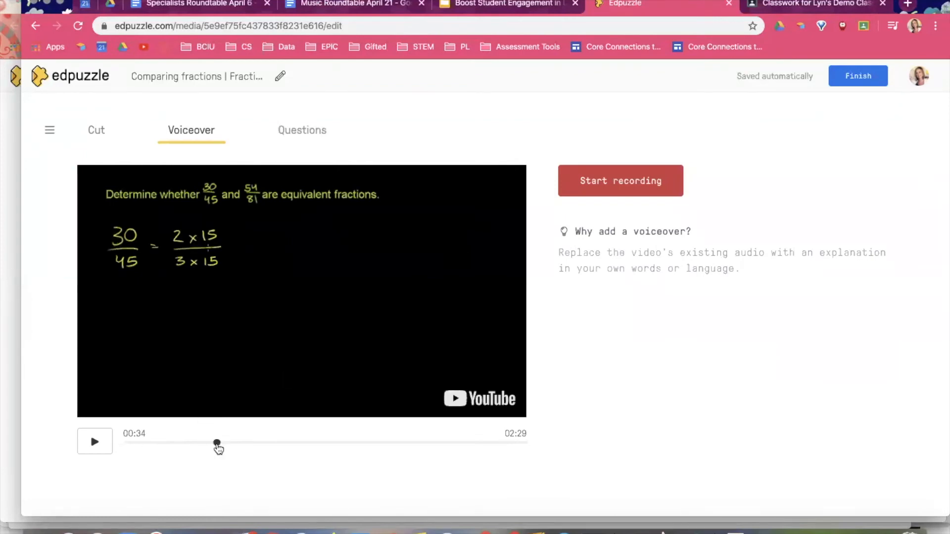
click(593, 183)
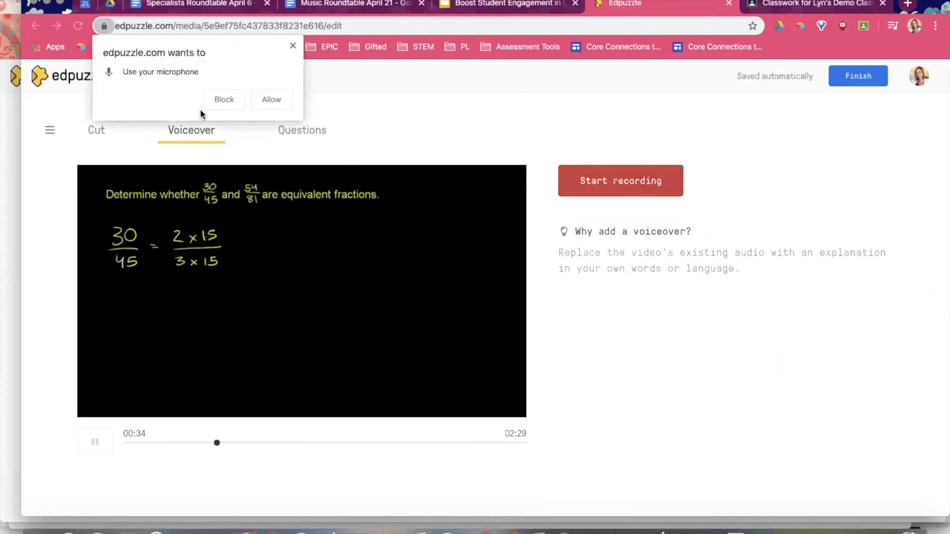
click(272, 99)
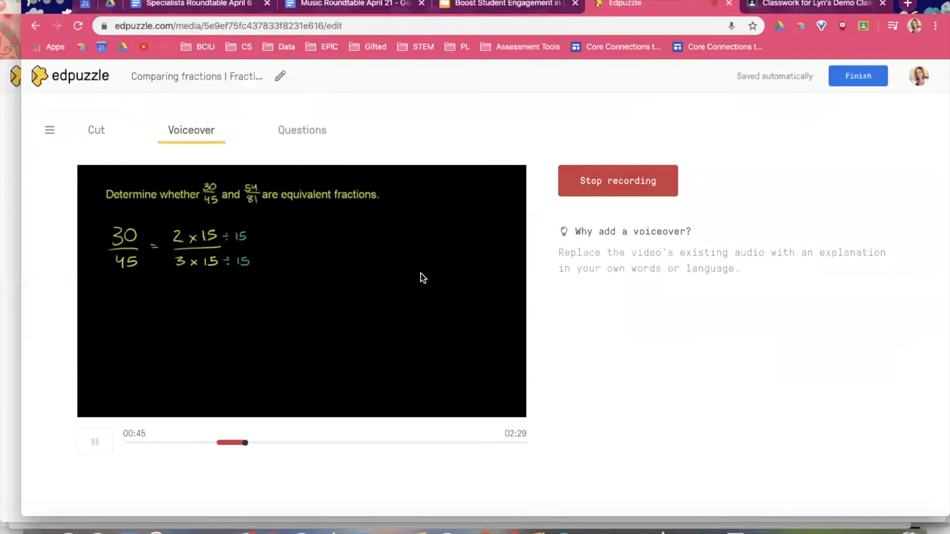
click(644, 182)
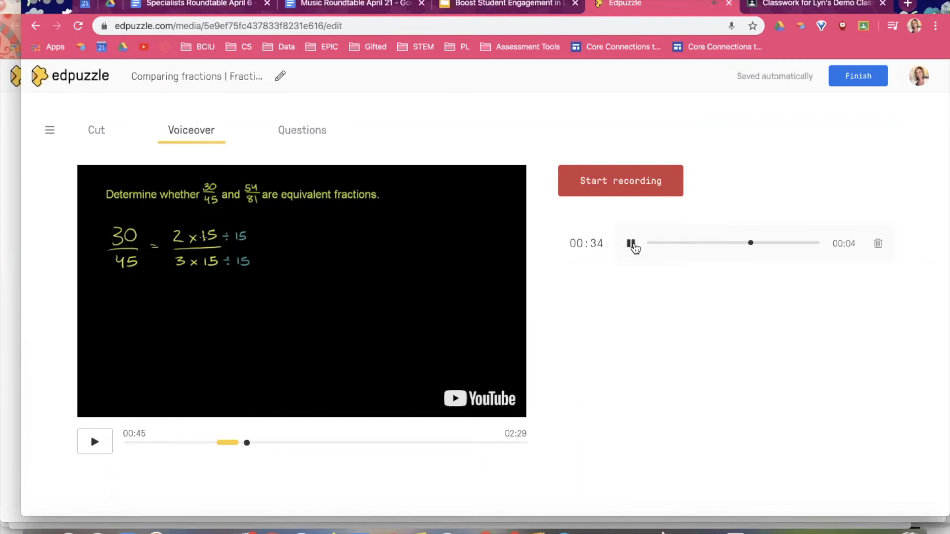
click(631, 244)
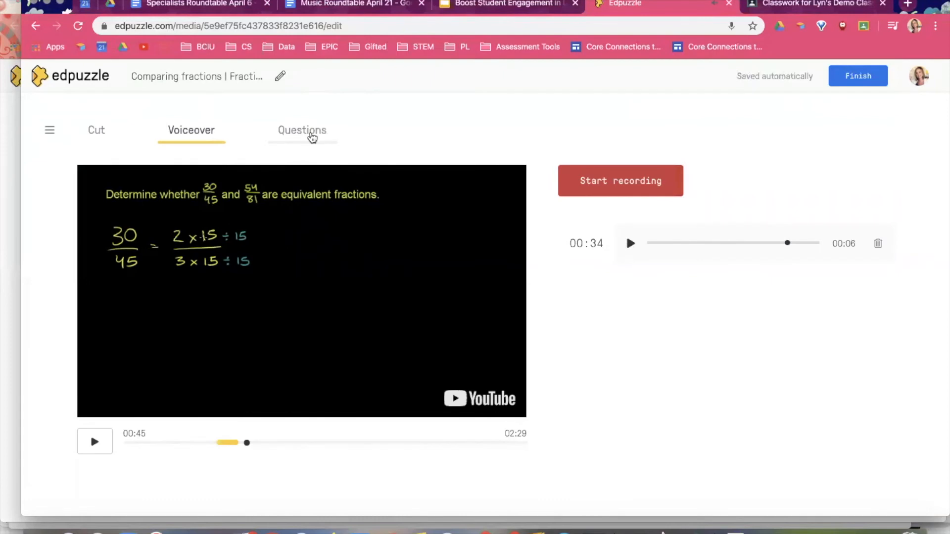
Start a multiple-choice question at 00:45 with the text "What is a fraction?"
click(304, 131)
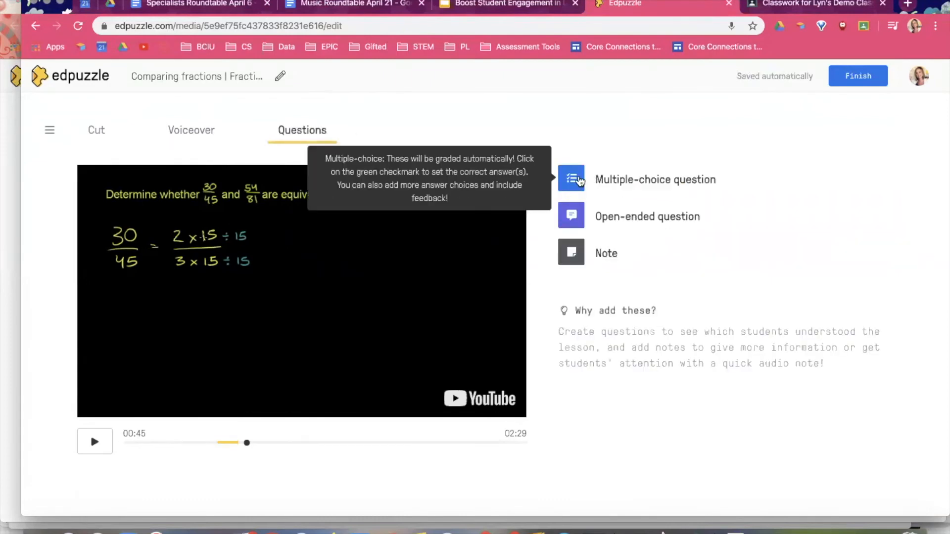
click(578, 181)
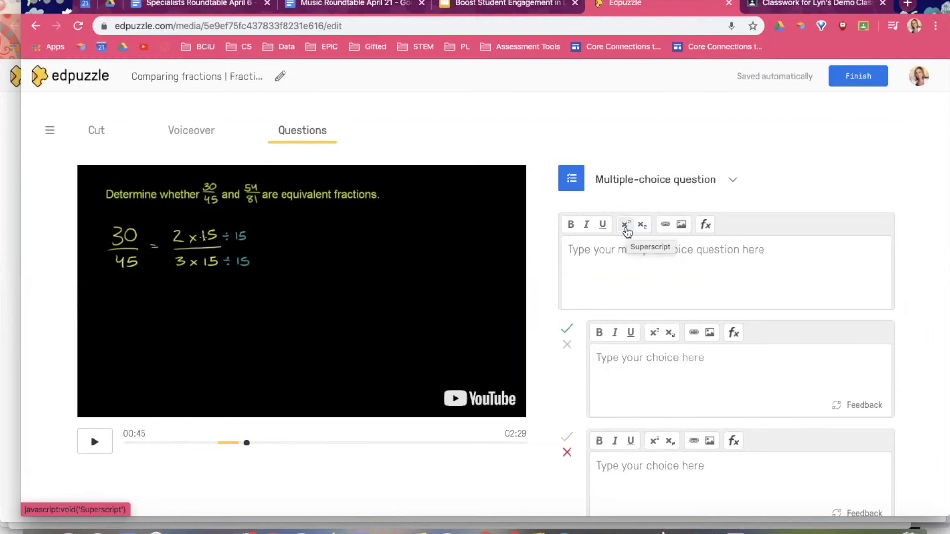
click(599, 264)
text(W)
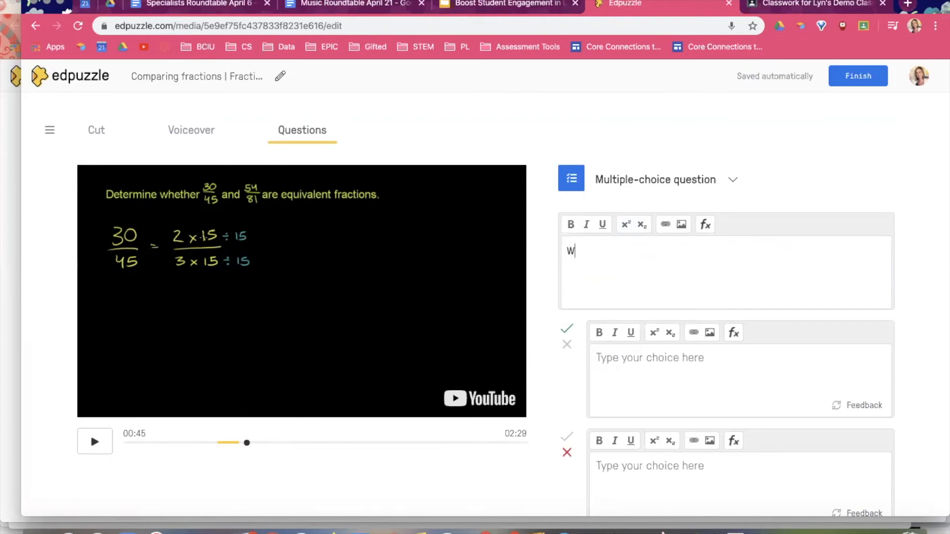
text(hat is a fraction?)
Add a third answer choice to the multiple-choice question
scroll(680, 372, down, 3)
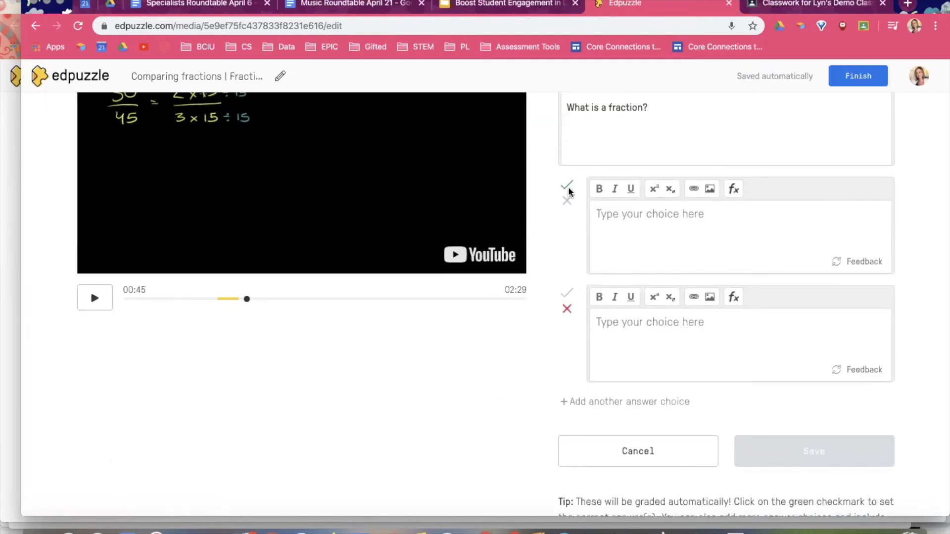
click(595, 406)
scroll(598, 429, down, 2)
scroll(613, 388, up, 1)
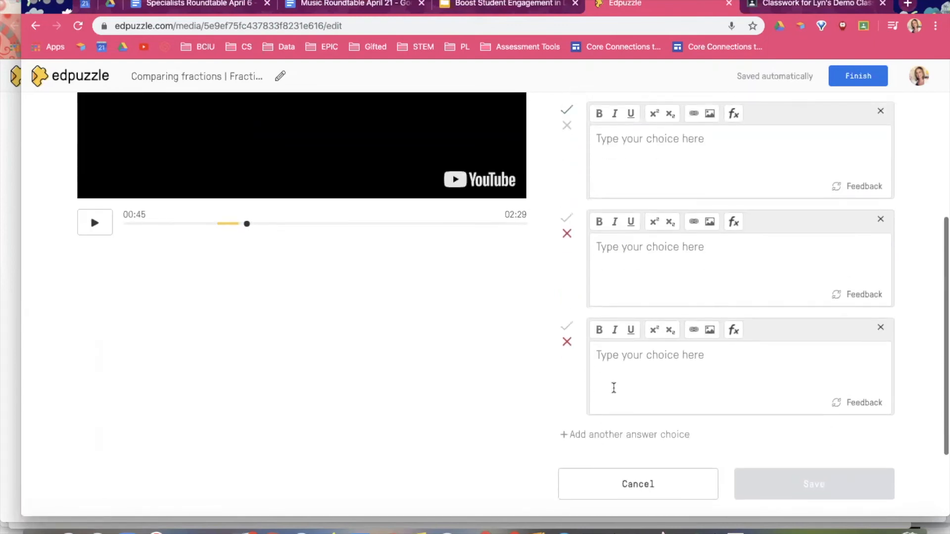
scroll(613, 388, up, 2)
scroll(781, 307, up, 1)
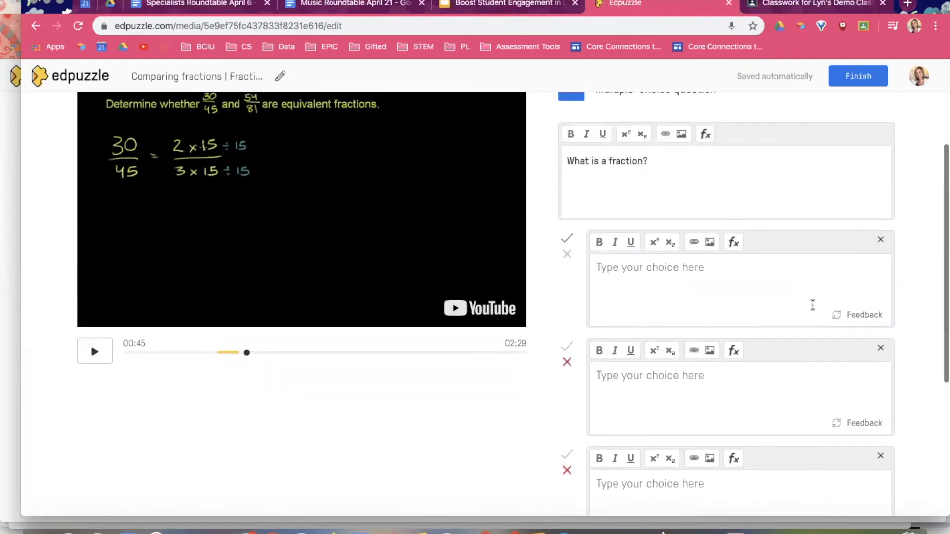
Enter the feedback "You got it! Yay!" for the correct first answer choice and return to its choice text
click(854, 315)
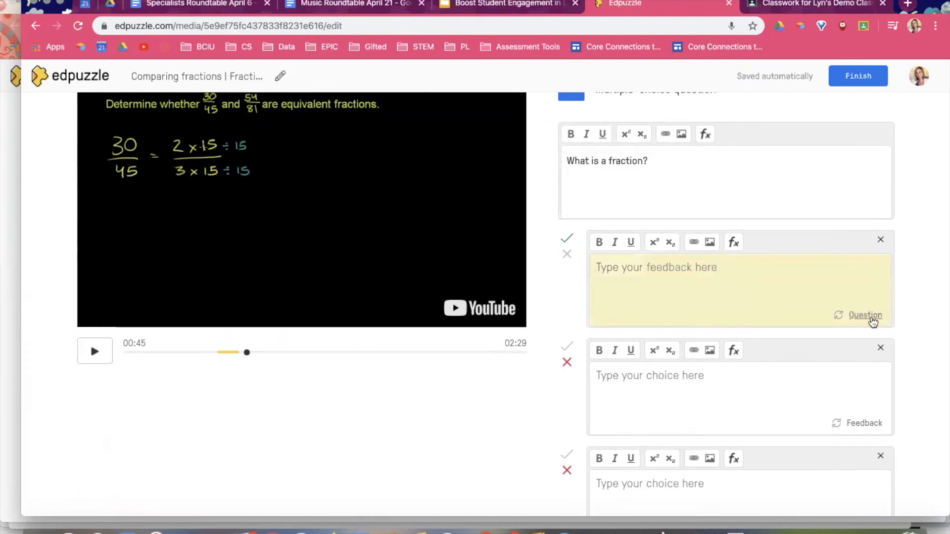
click(661, 289)
text(You got it! Yay!)
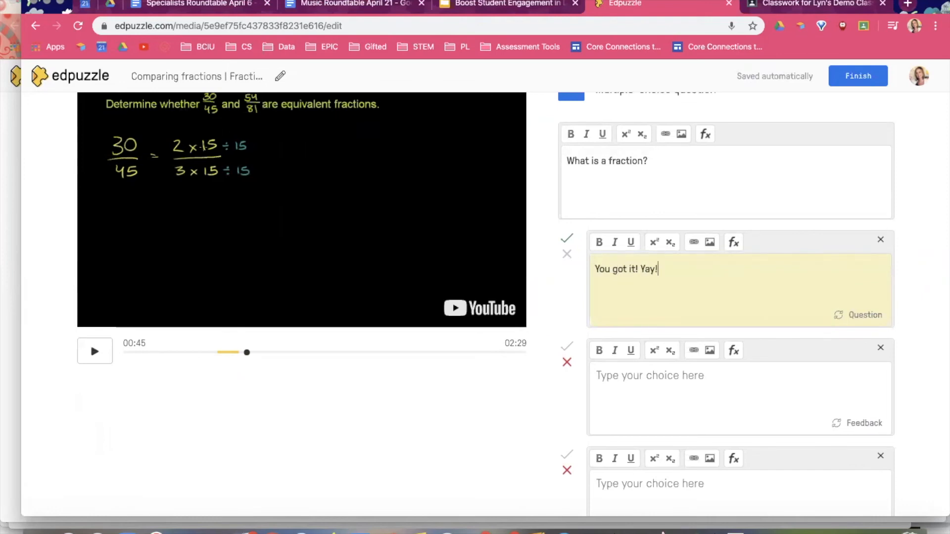
click(867, 315)
Enter the feedback "No, sorry, please rewatch the first section of the video." for the second answer choice and return to its choice text
click(861, 430)
scroll(861, 431, up, 5)
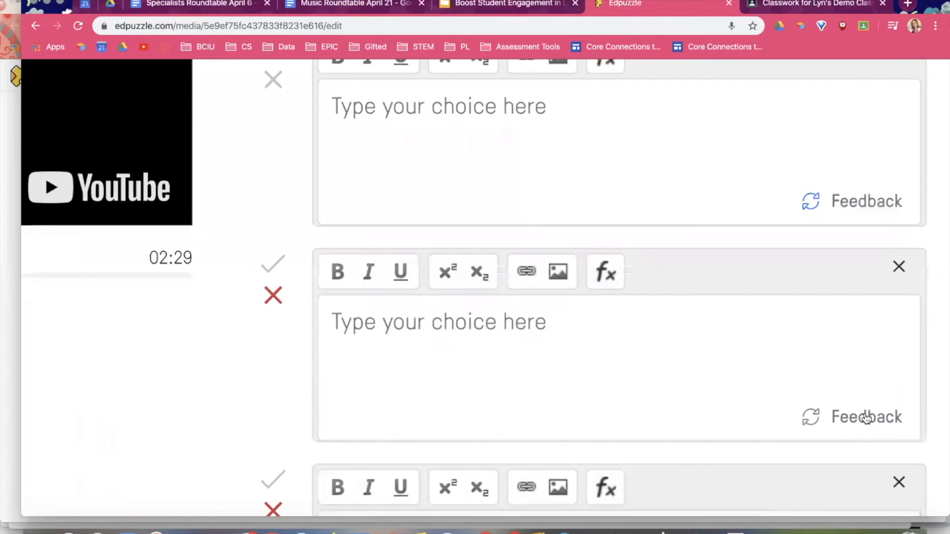
click(866, 418)
text(No)
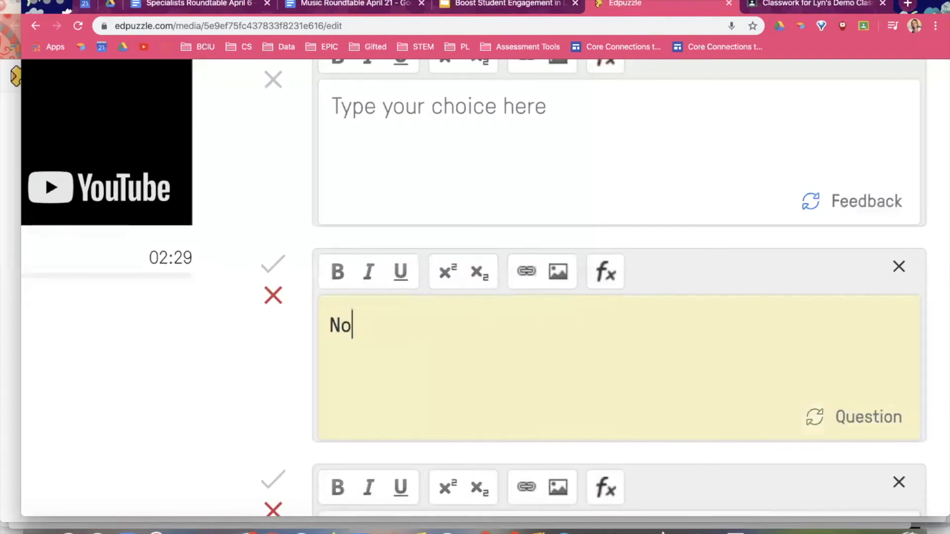
text(, sorry, please rew)
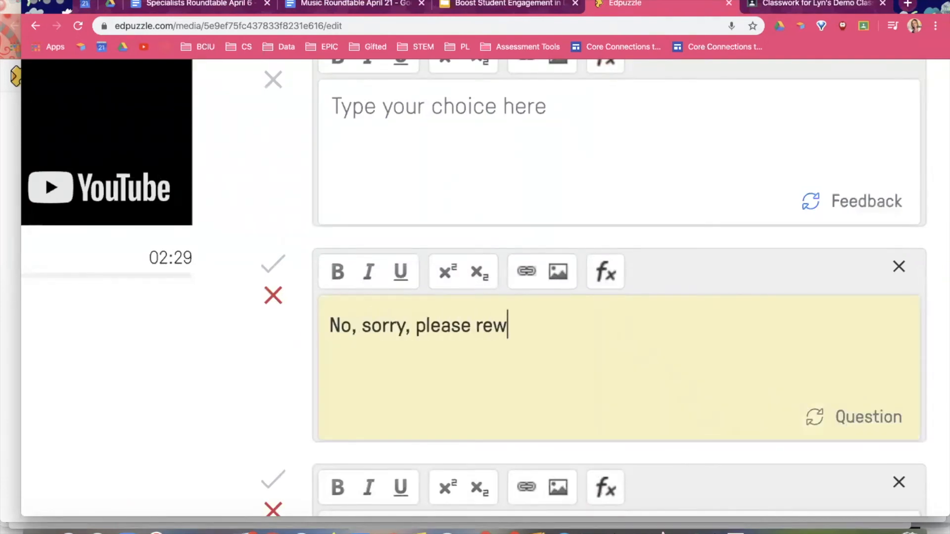
text(atch the first sec)
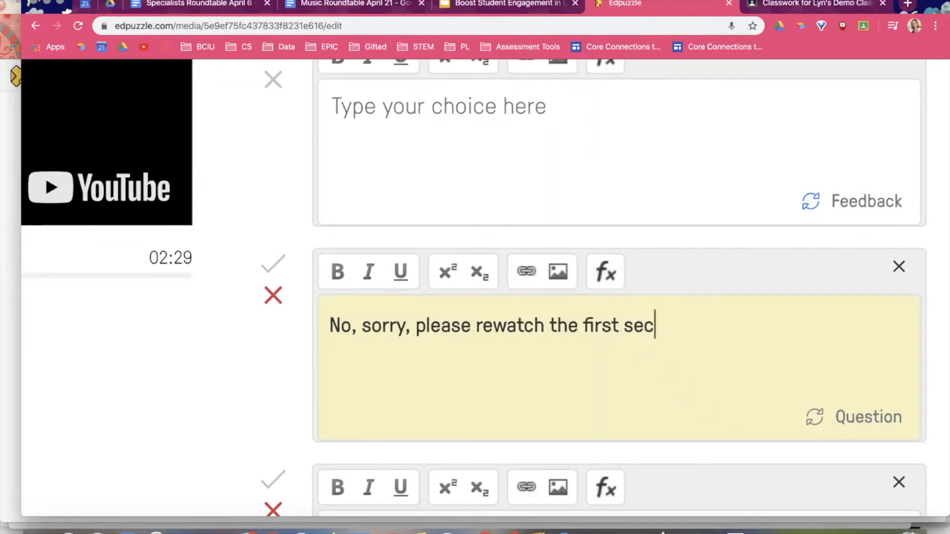
text(tion of the video.)
key(BackSpace)
text(o.)
click(868, 417)
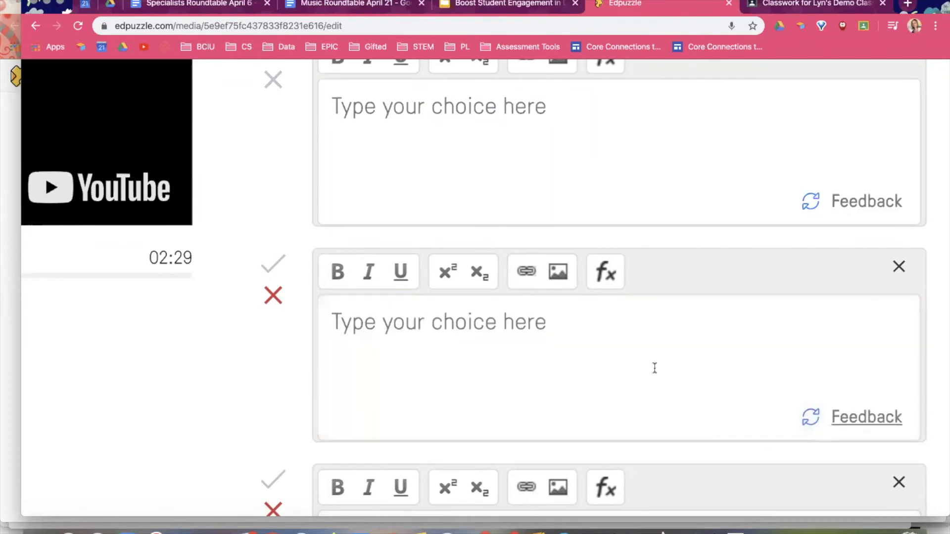
Enter the feedback "Not quite. Visit this link to learn about a fraction." for the third answer choice and return to its choice text
scroll(653, 367, down, 5)
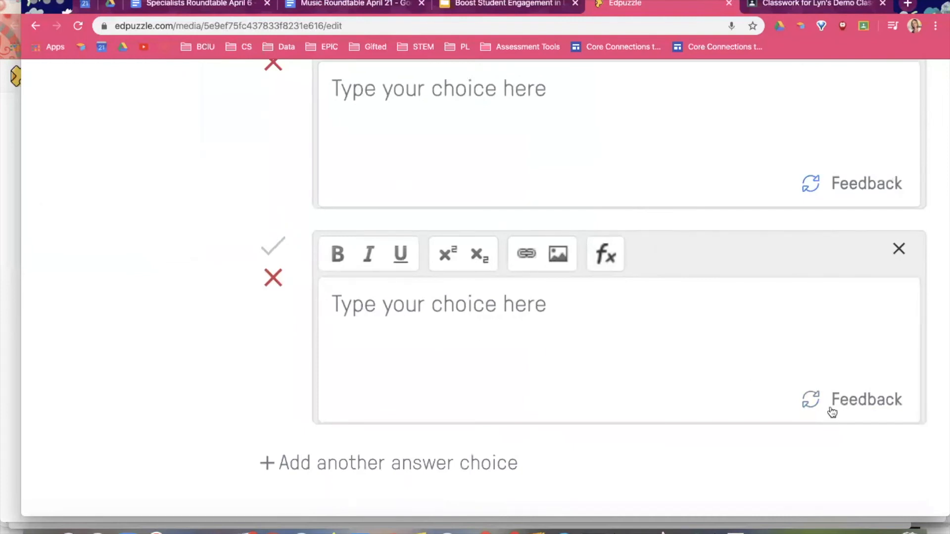
click(850, 410)
text(Not quite. )
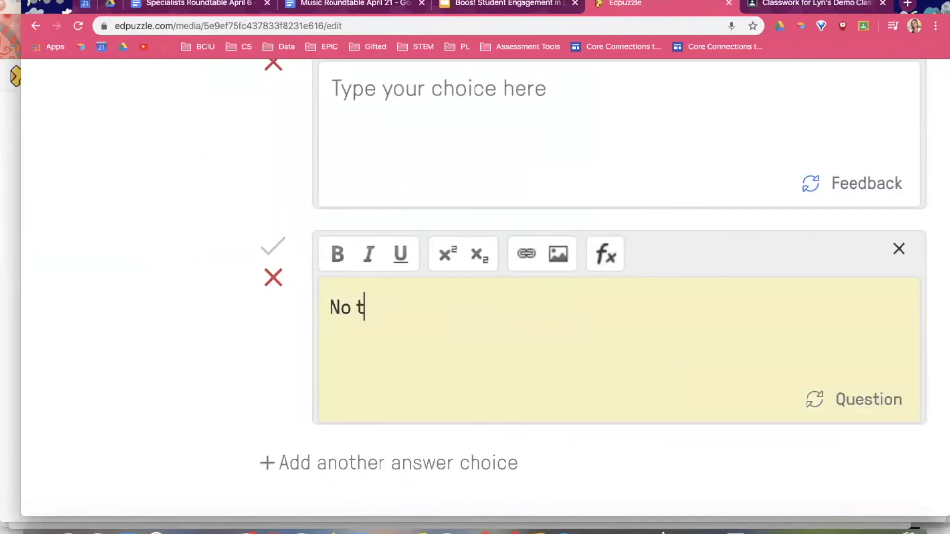
text(Visit this )
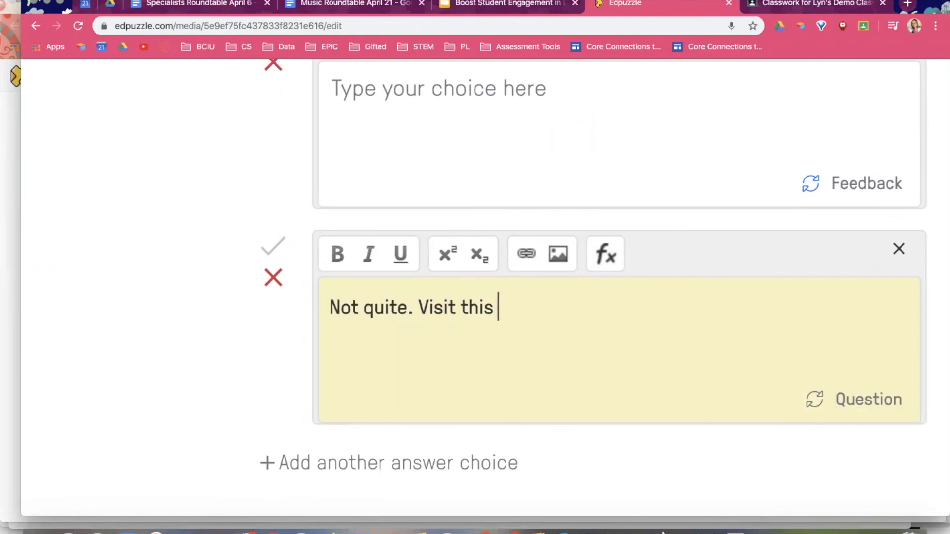
text(link to learn about a fraction.)
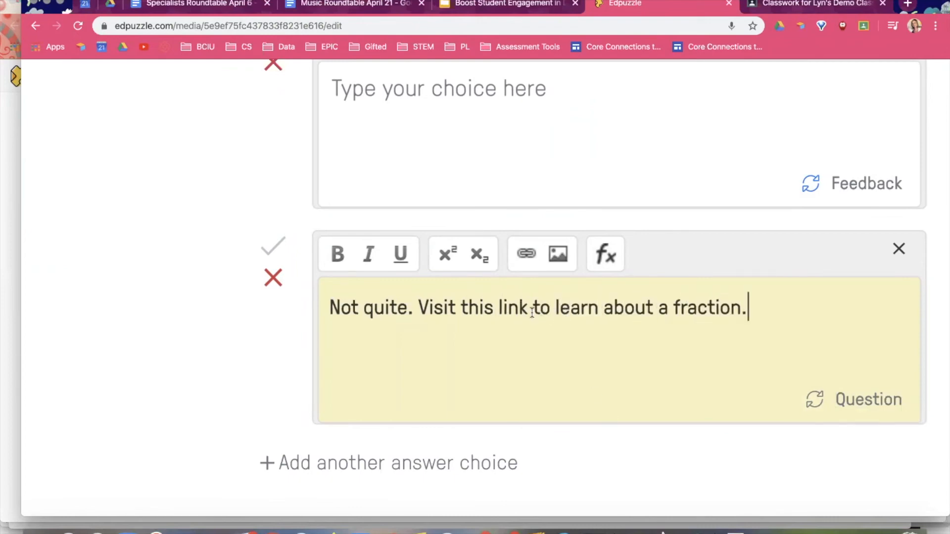
drag(533, 308, 418, 308)
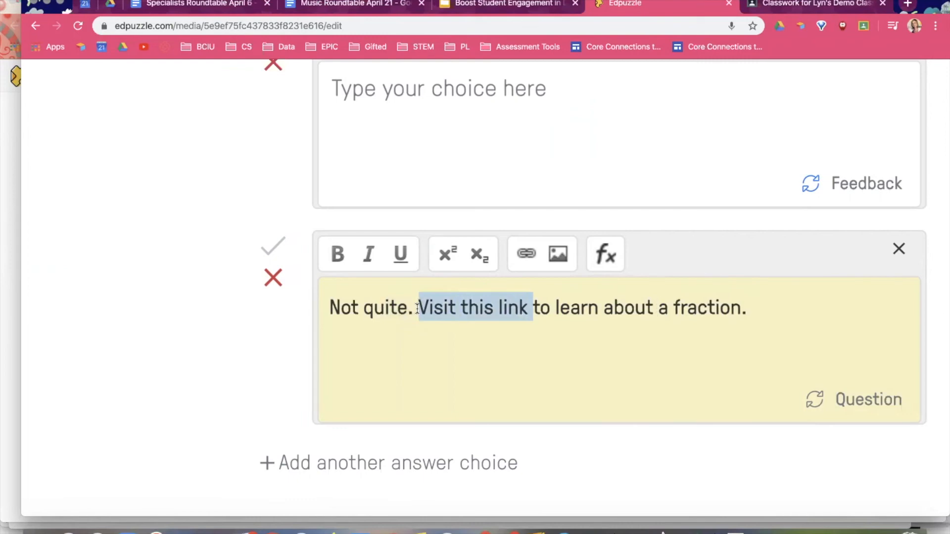
click(845, 366)
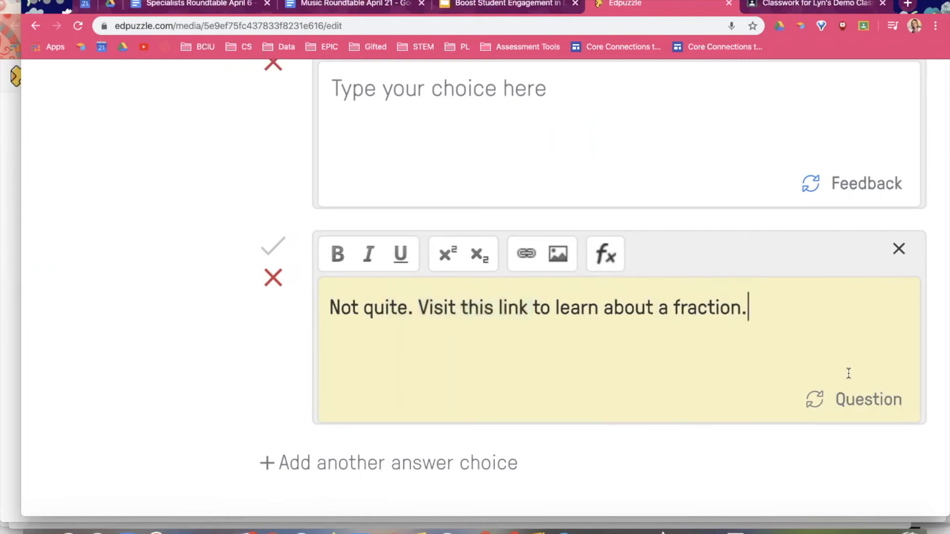
click(864, 399)
Switch the question type to open-ended, save the "What is a fraction?" question at 00:45, and review its entry below the video
scroll(844, 336, down, 2)
ctrl+scroll(844, 337, down, 5)
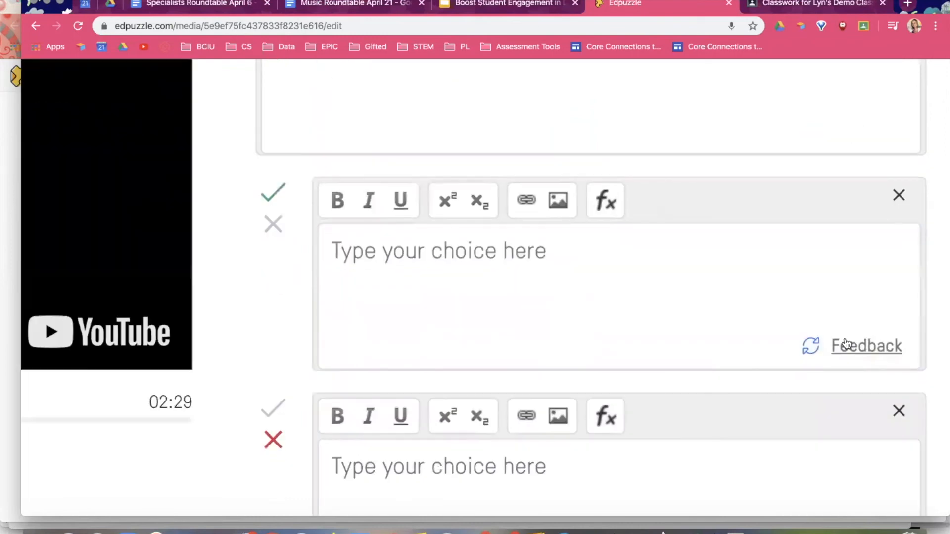
scroll(750, 191, down, 1)
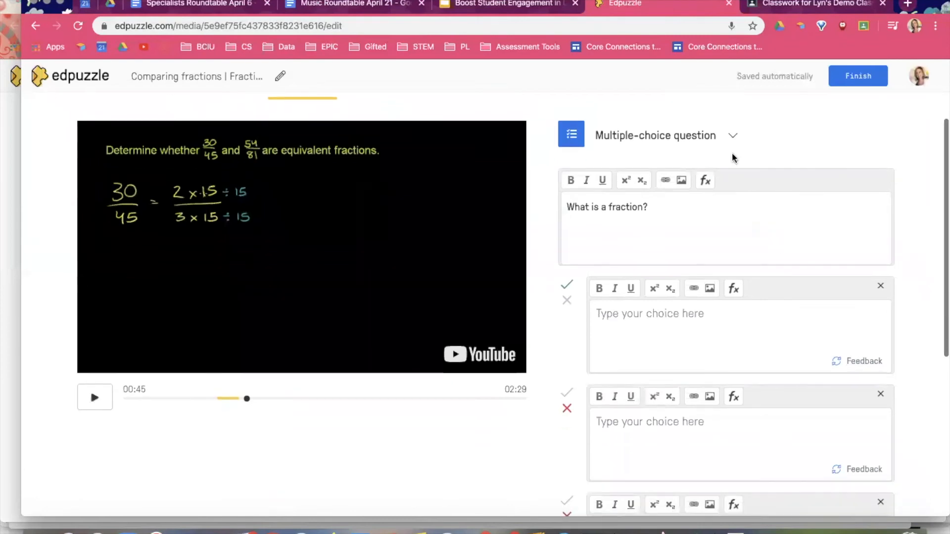
click(728, 139)
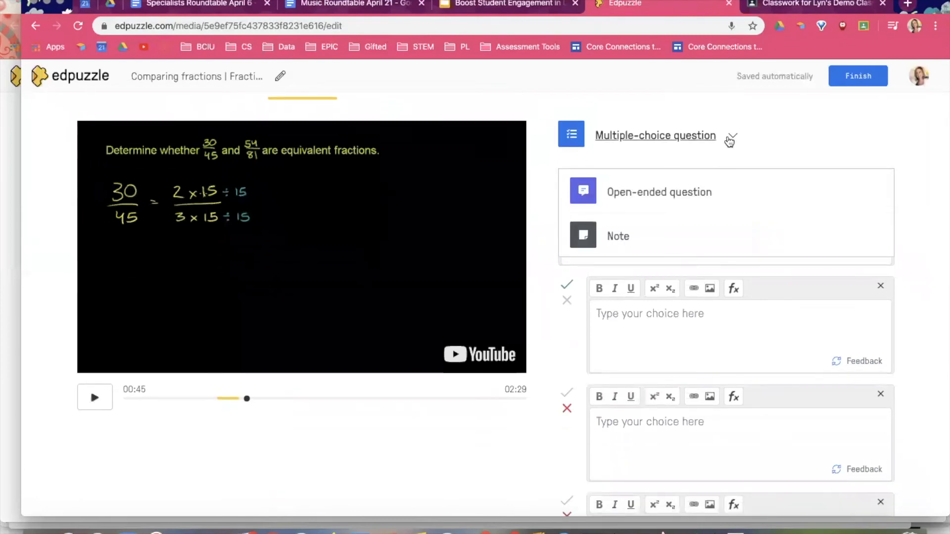
click(700, 191)
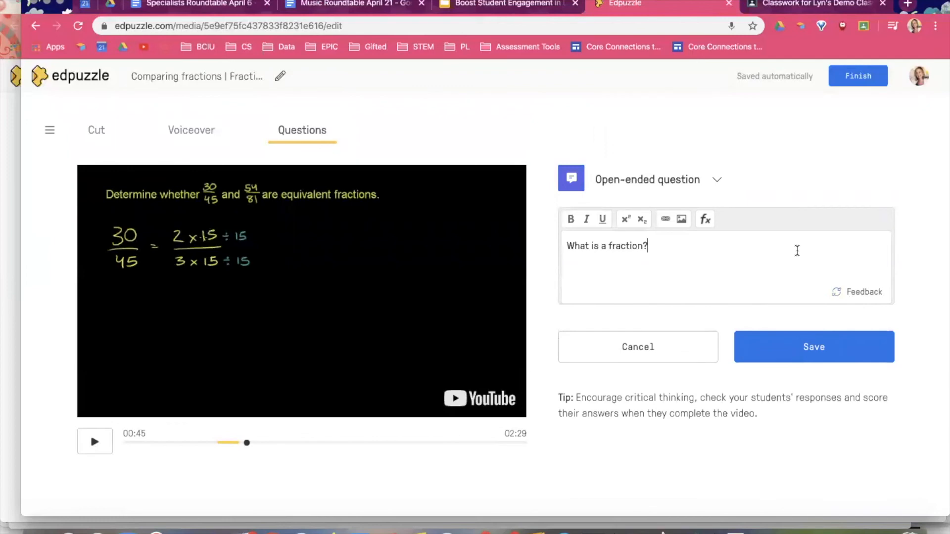
click(812, 352)
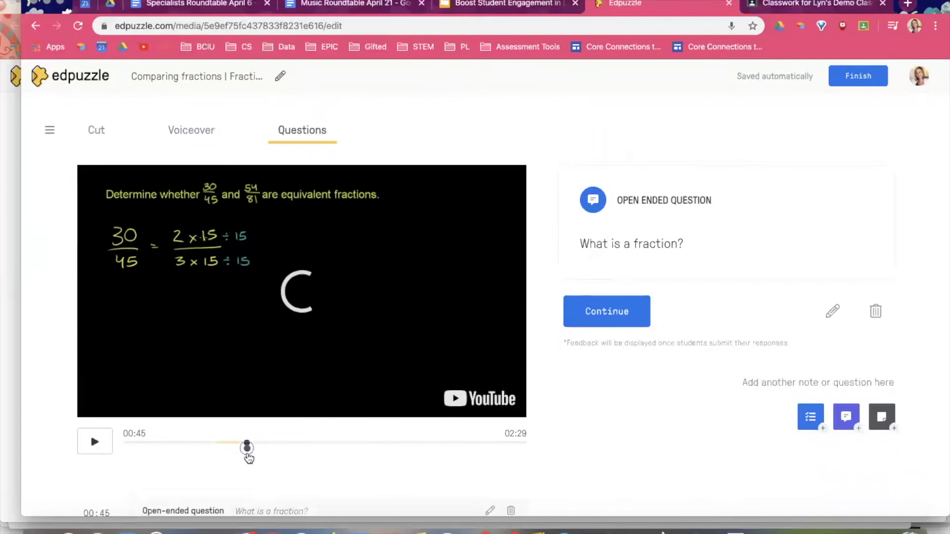
scroll(382, 450, down, 1)
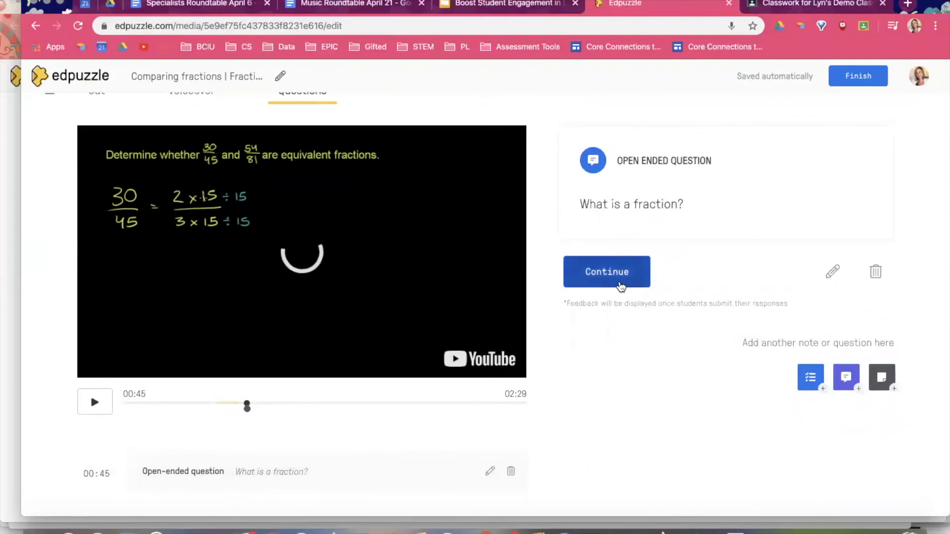
scroll(400, 233, up, 1)
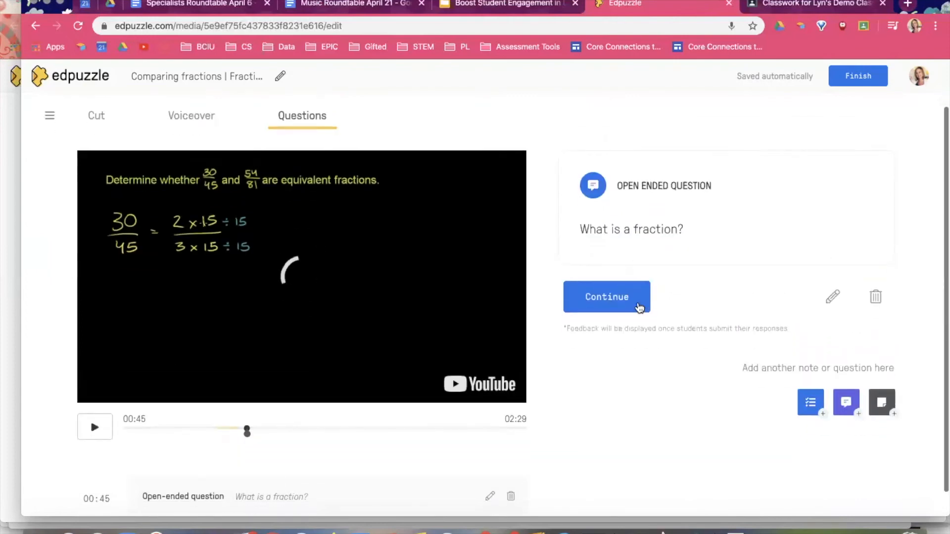
Continue past the saved question, start a note at 00:47, and examine the note editor's text, link, image, formula, and audio options
click(636, 302)
click(571, 252)
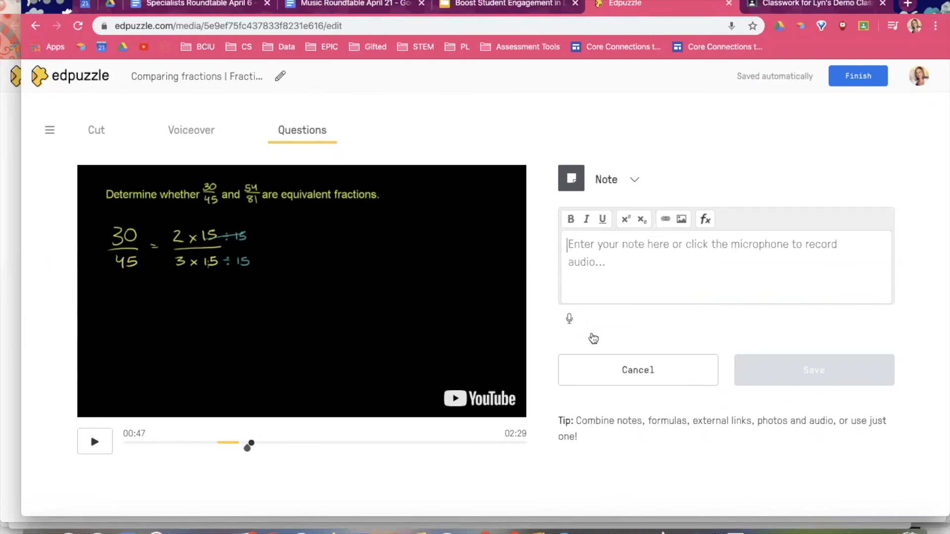
scroll(721, 461, up, 5)
scroll(720, 461, right, 1)
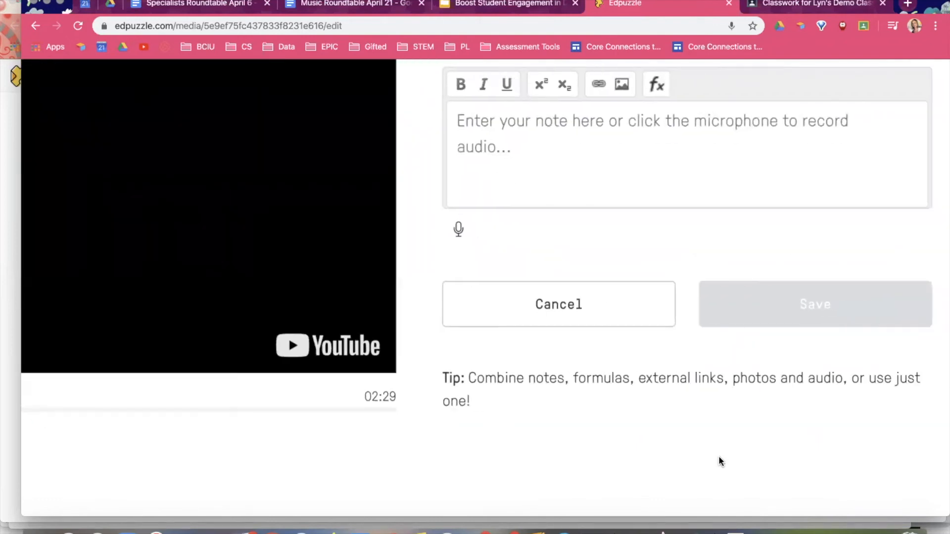
scroll(727, 378, up, 2)
scroll(728, 382, up, 1)
scroll(787, 448, right, 1)
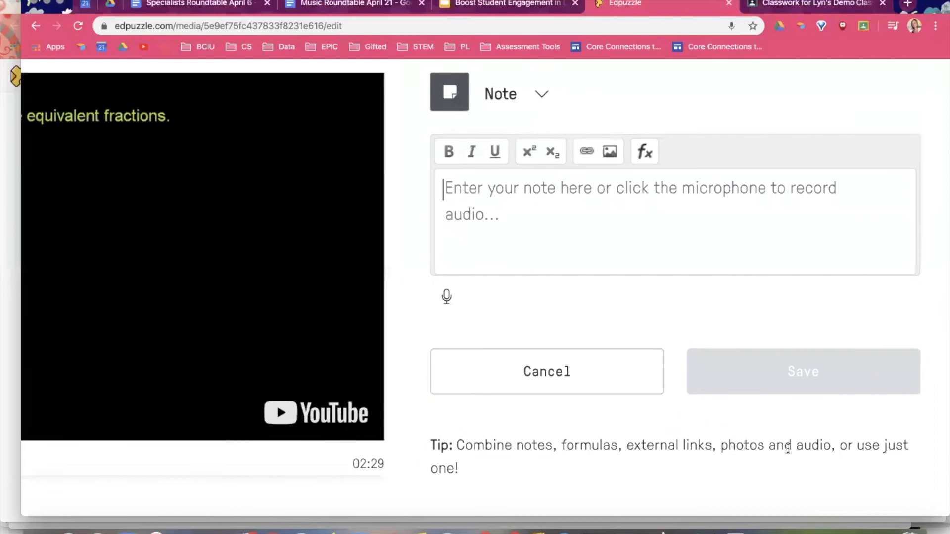
scroll(787, 448, down, 5)
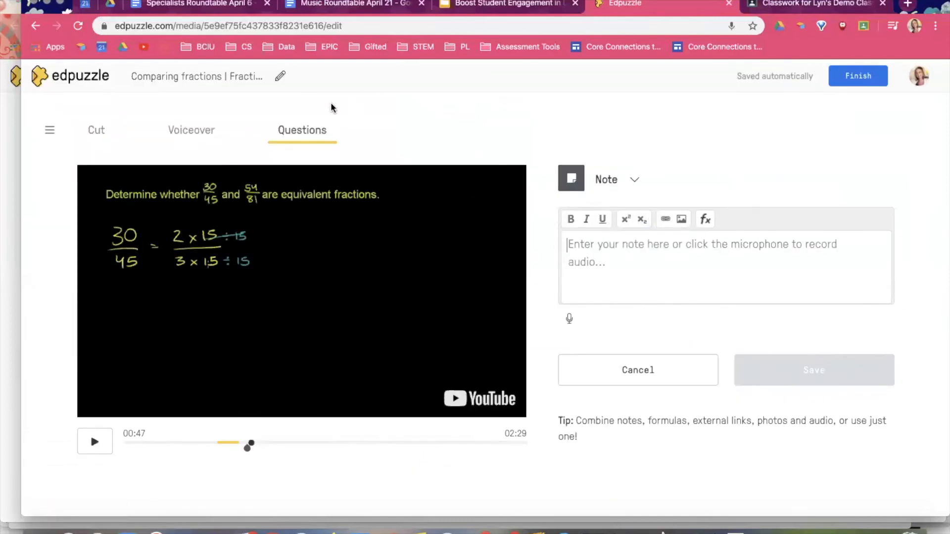
Return to the content home page and select the Helen Keller video among the trending videos to view its available actions
click(67, 77)
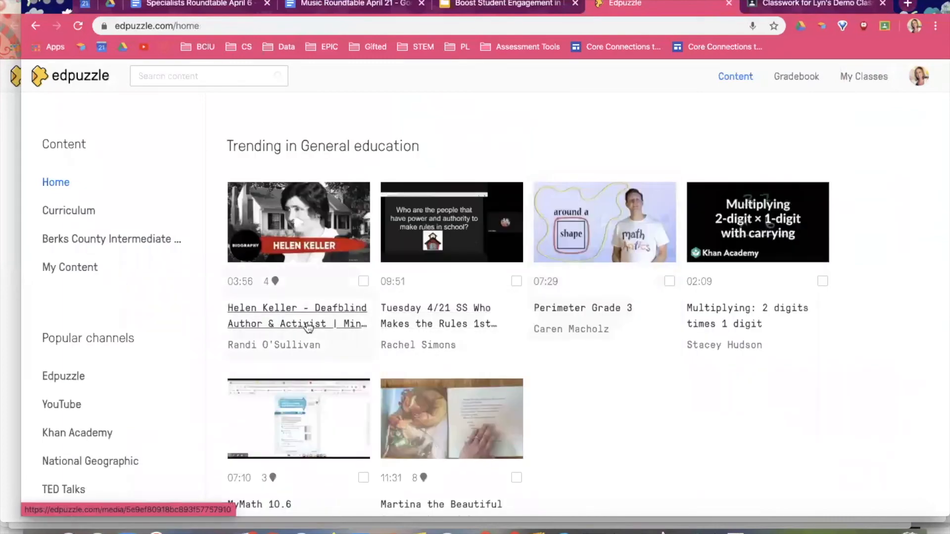
scroll(308, 326, down, 2)
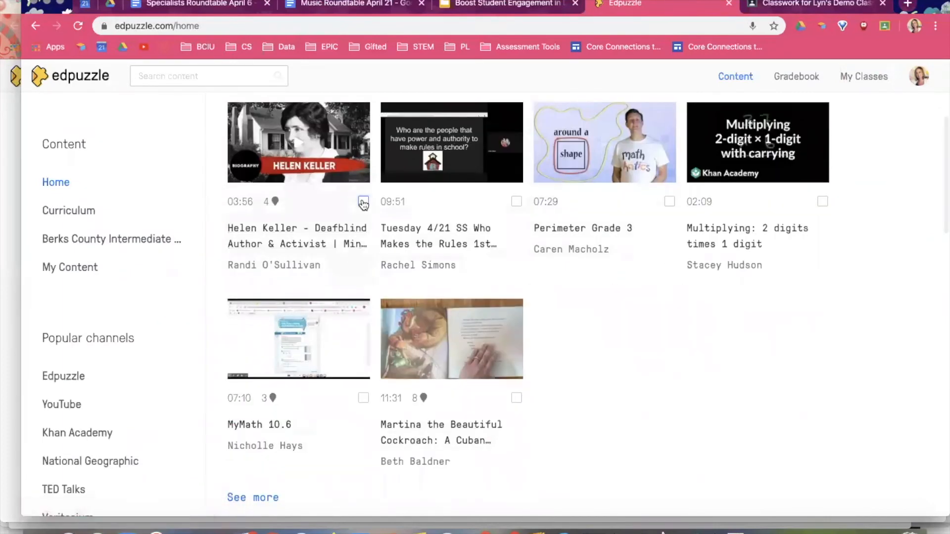
click(363, 201)
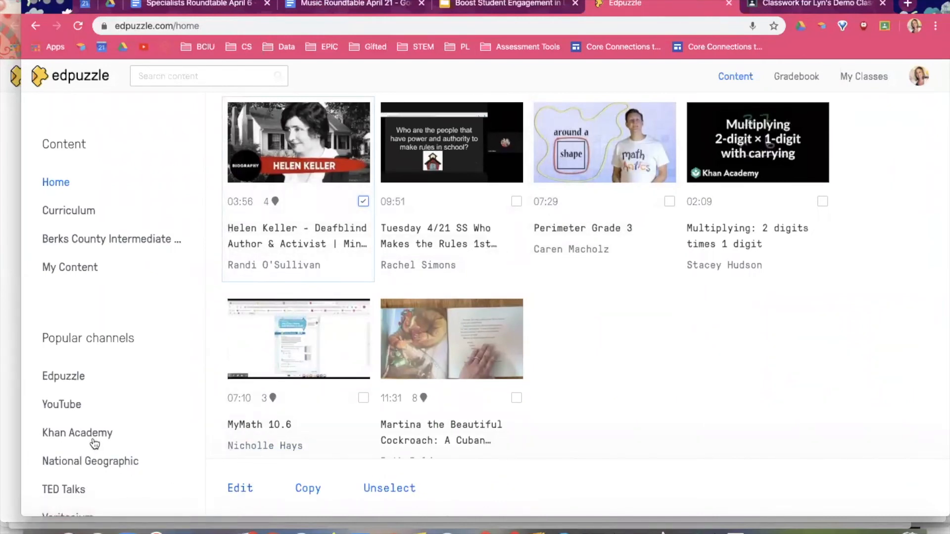
Open "Chicago's Coolest Historical Spots" from the National Geographic channel and start editing it
click(92, 464)
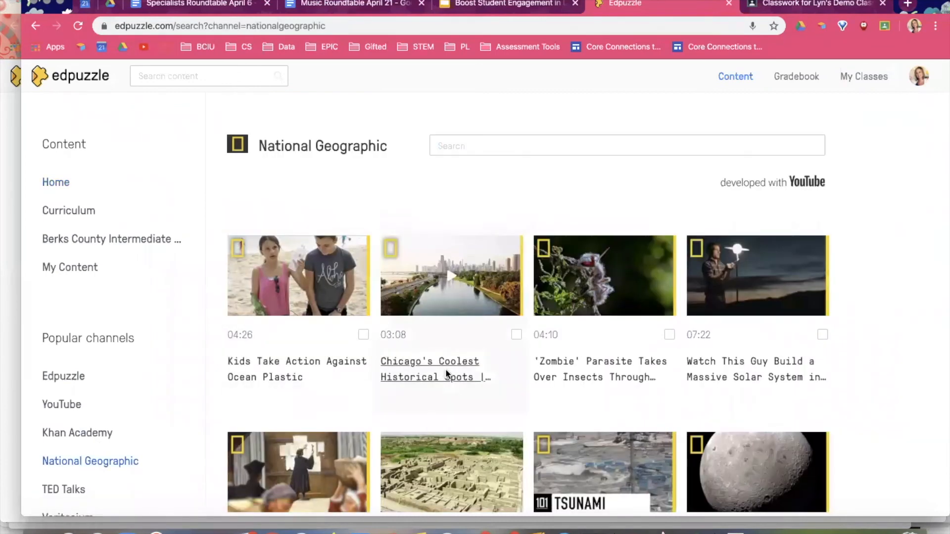
click(447, 373)
scroll(727, 329, down, 2)
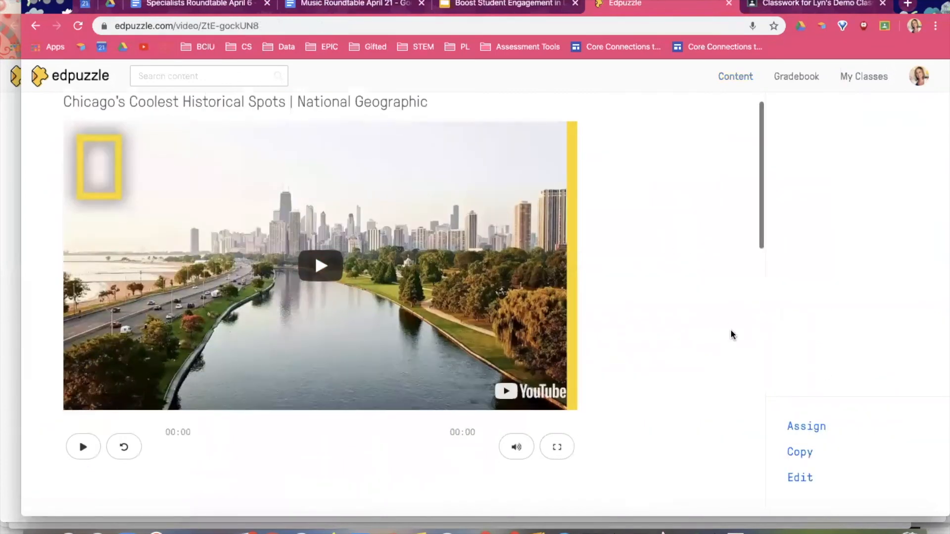
scroll(815, 459, up, 5)
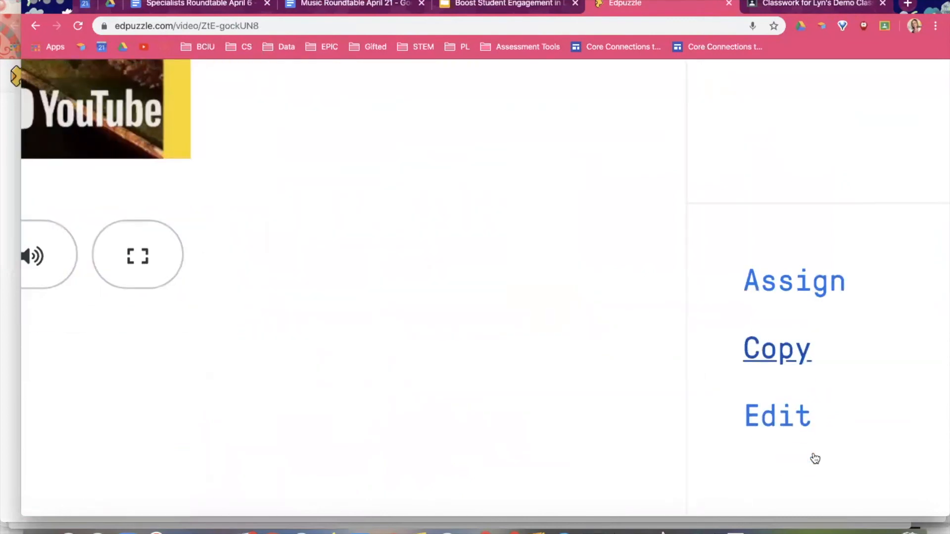
click(778, 416)
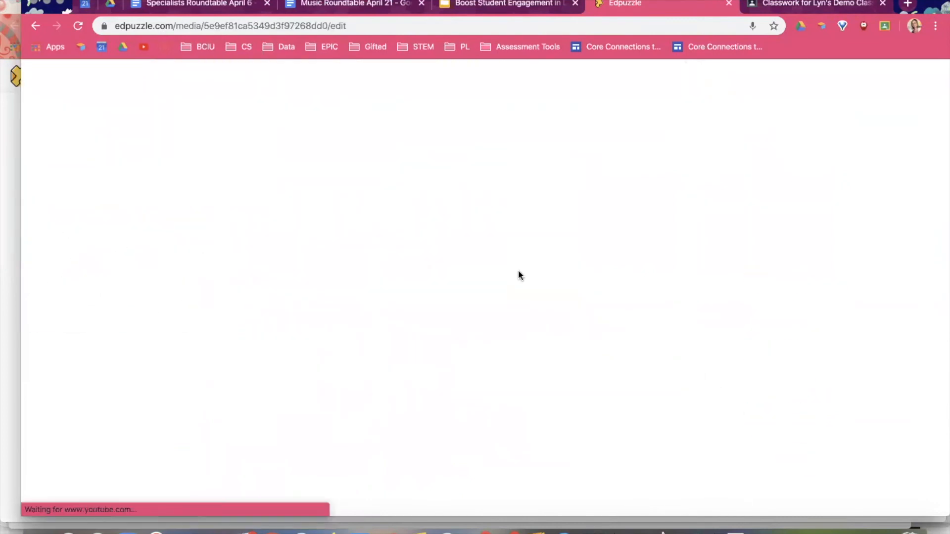
scroll(582, 303, down, 5)
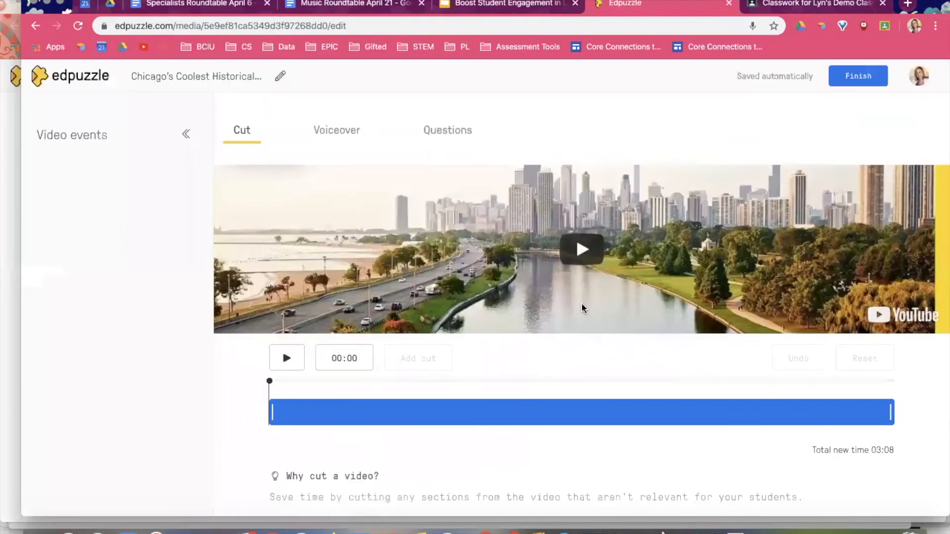
Collapse the video events list and review the voiceover, question, and finish options for the Chicago video
click(186, 134)
click(194, 131)
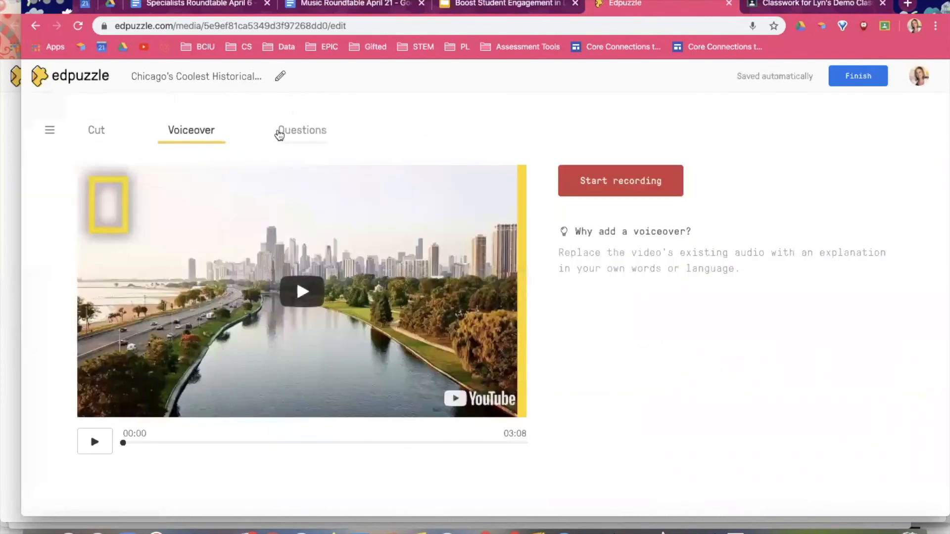
click(280, 134)
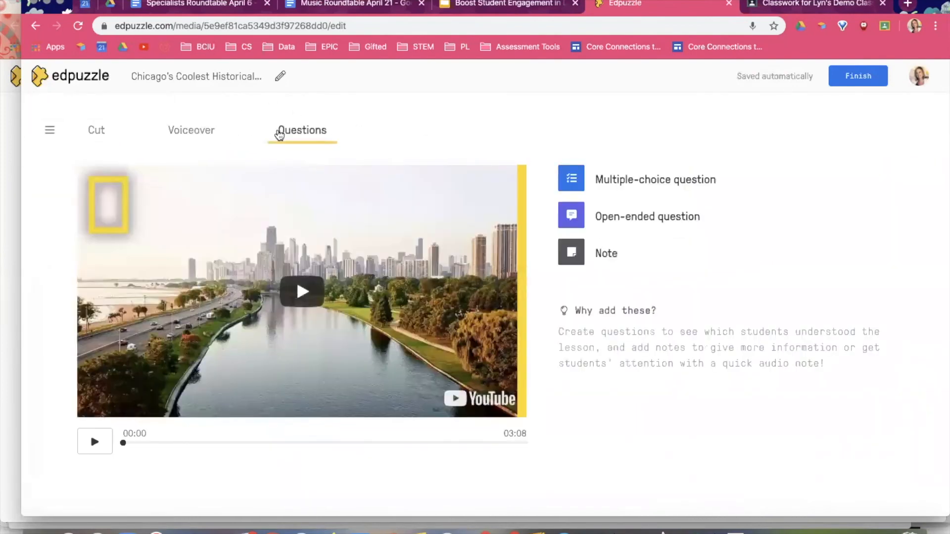
scroll(803, 87, up, 5)
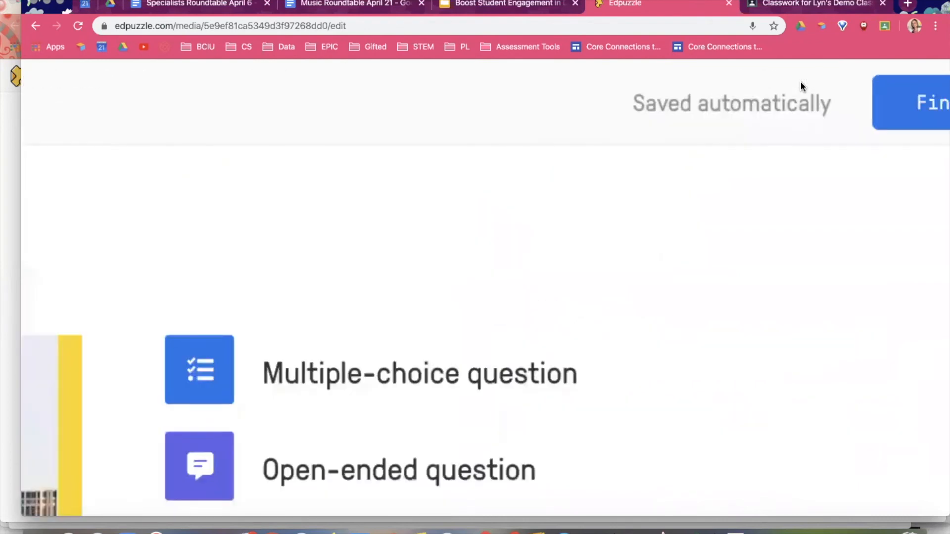
scroll(735, 79, right, 5)
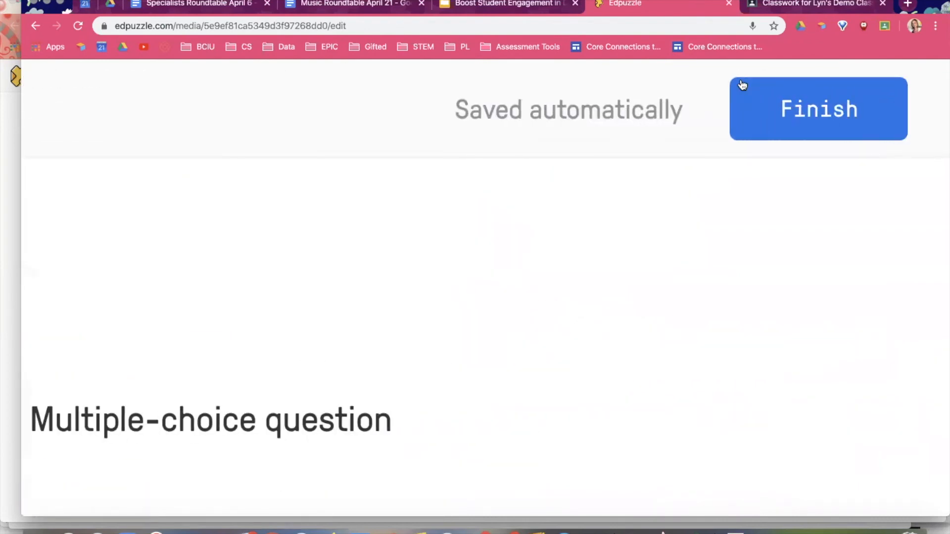
scroll(727, 161, down, 5)
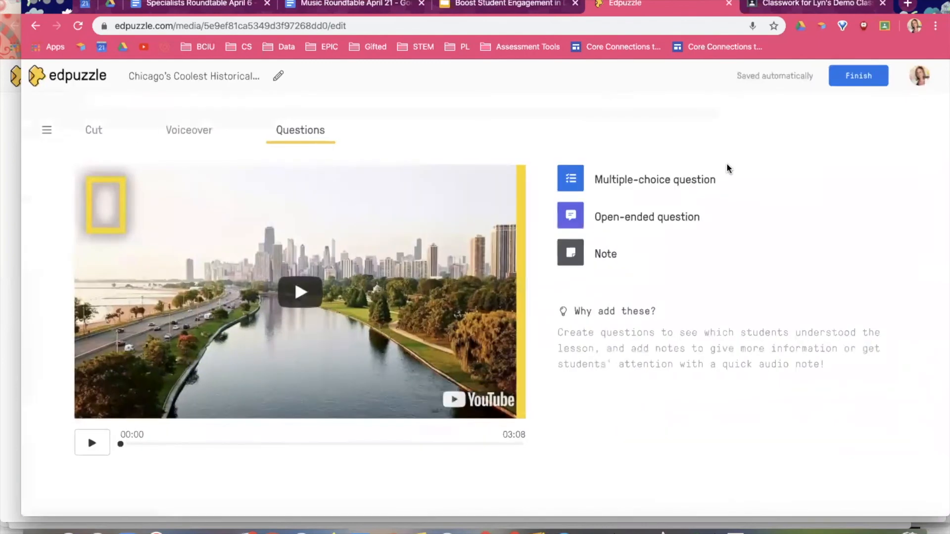
Add and save the open-ended question "What is the meat packing industry?" at 01:01 in the Chicago video
click(250, 443)
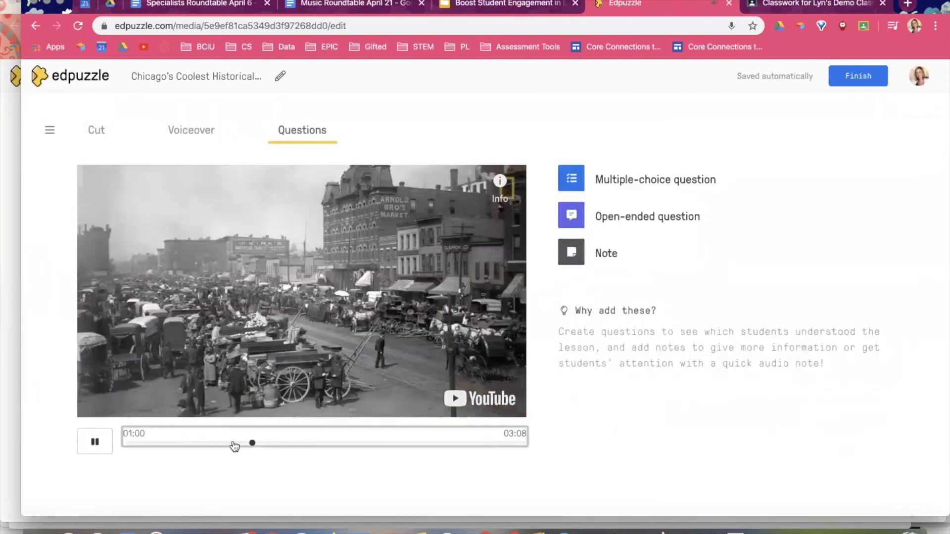
click(653, 179)
click(643, 181)
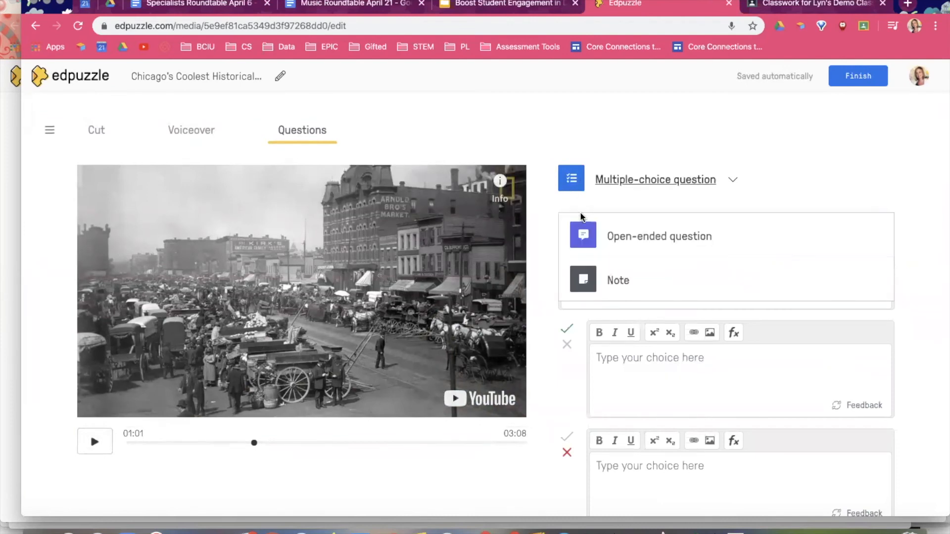
click(589, 237)
text(What is the meat packing industry?)
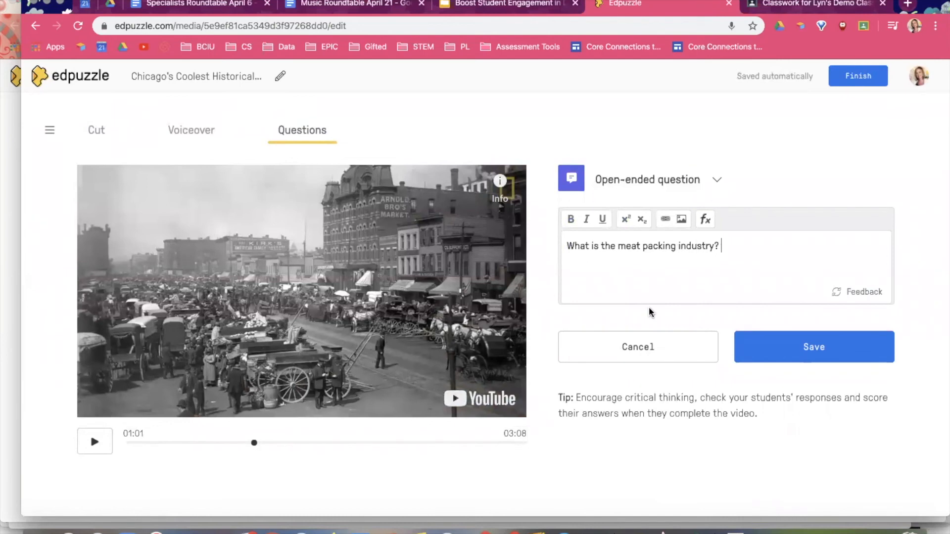
click(812, 346)
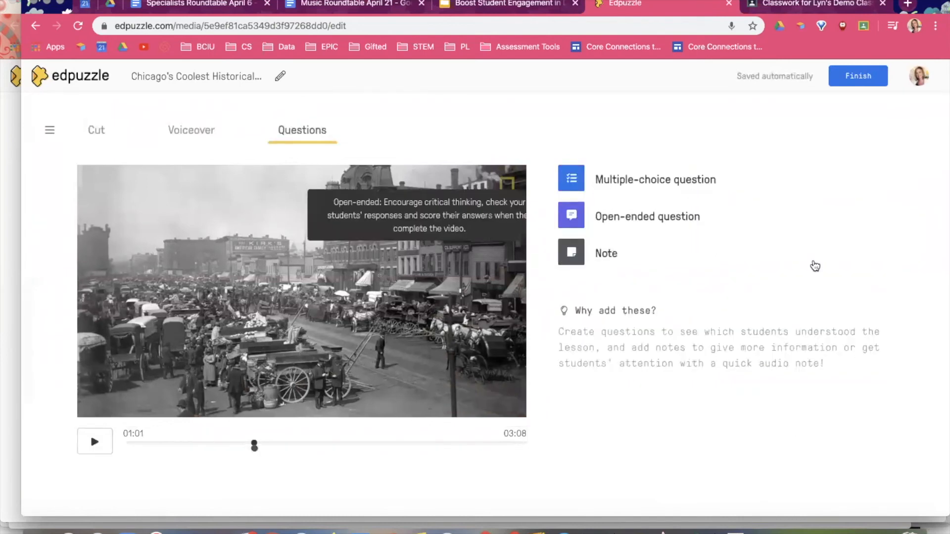
Finish editing the Chicago video and review its options to assign, edit, duplicate, or delete
click(859, 77)
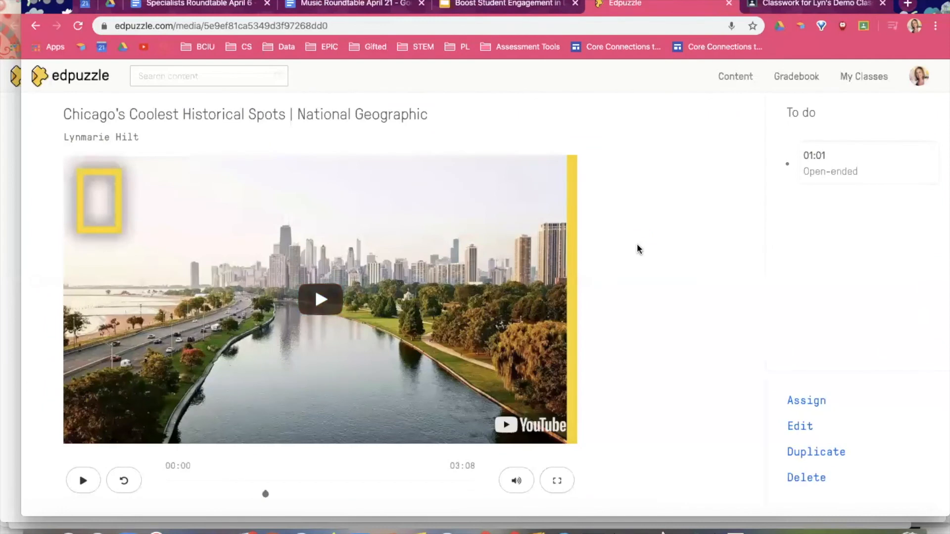
scroll(638, 249, down, 2)
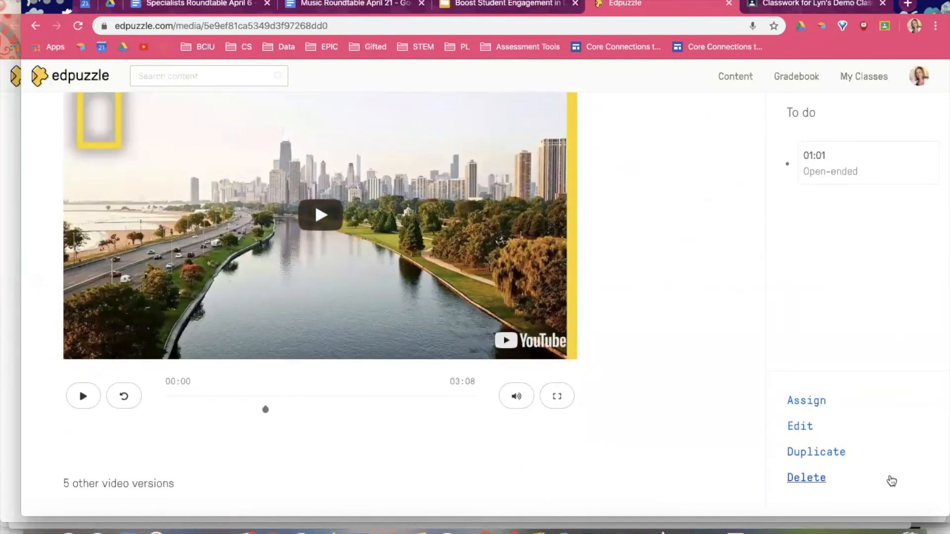
scroll(891, 481, up, 5)
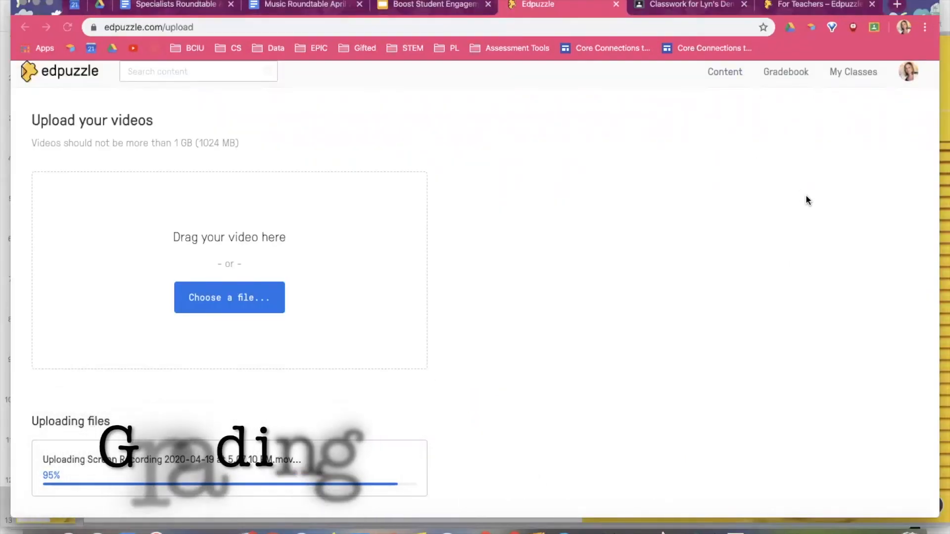
Open the gradebook for the demo class and examine the students' scores and time spent on each assigned video
click(788, 74)
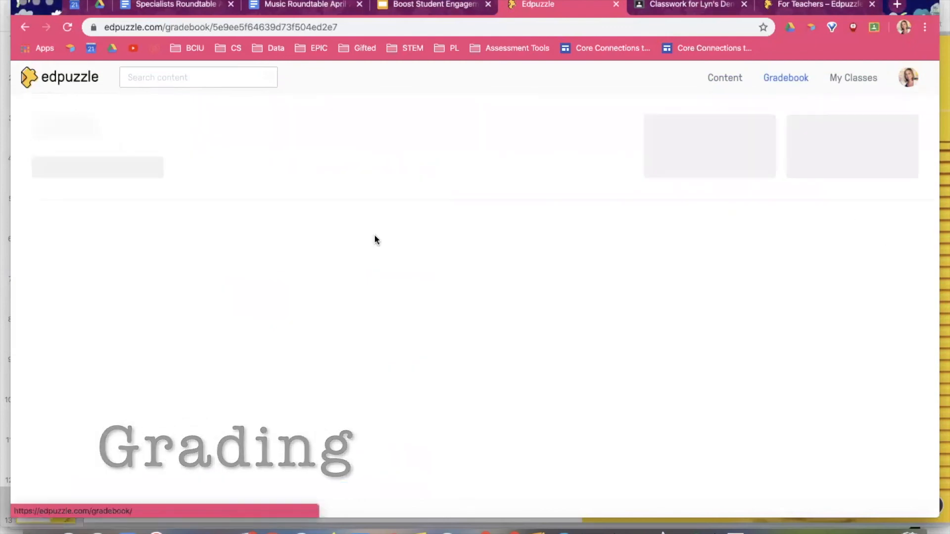
scroll(277, 247, down, 1)
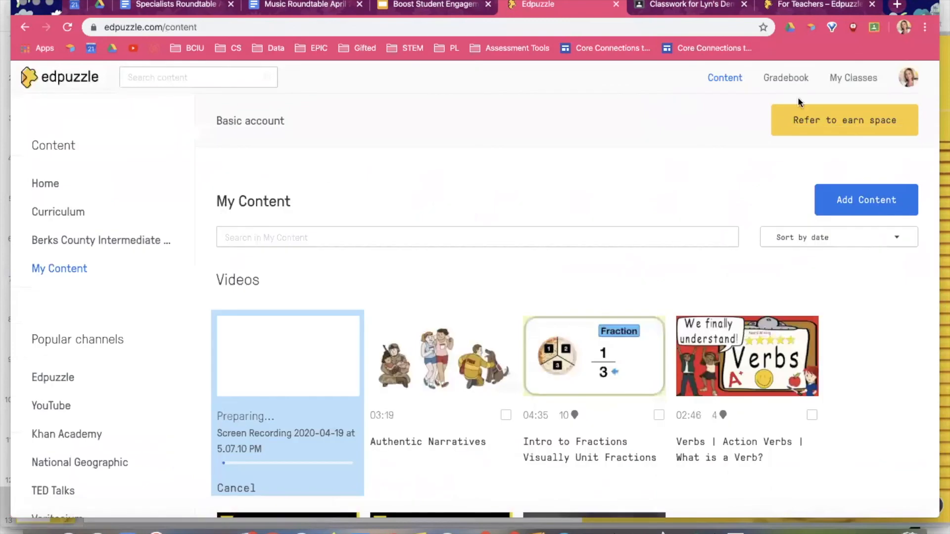
click(786, 73)
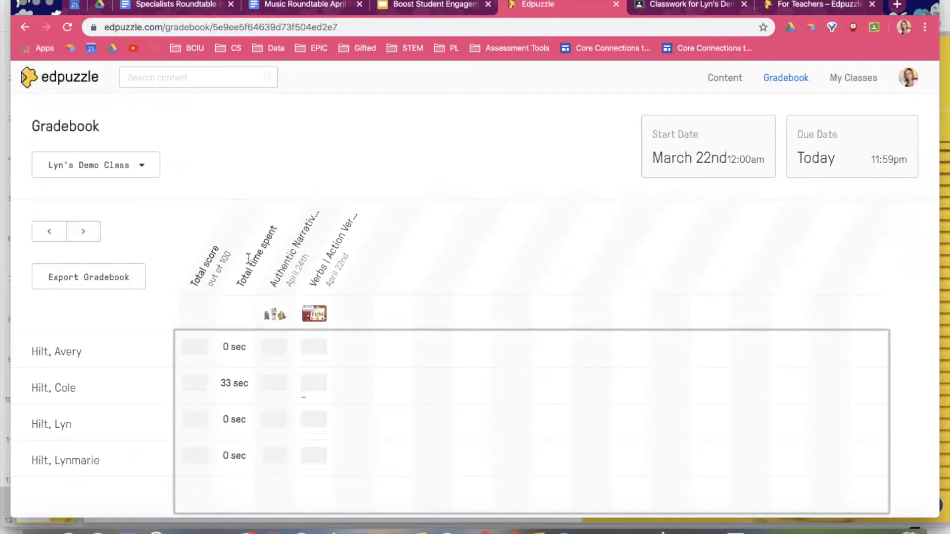
scroll(200, 256, down, 1)
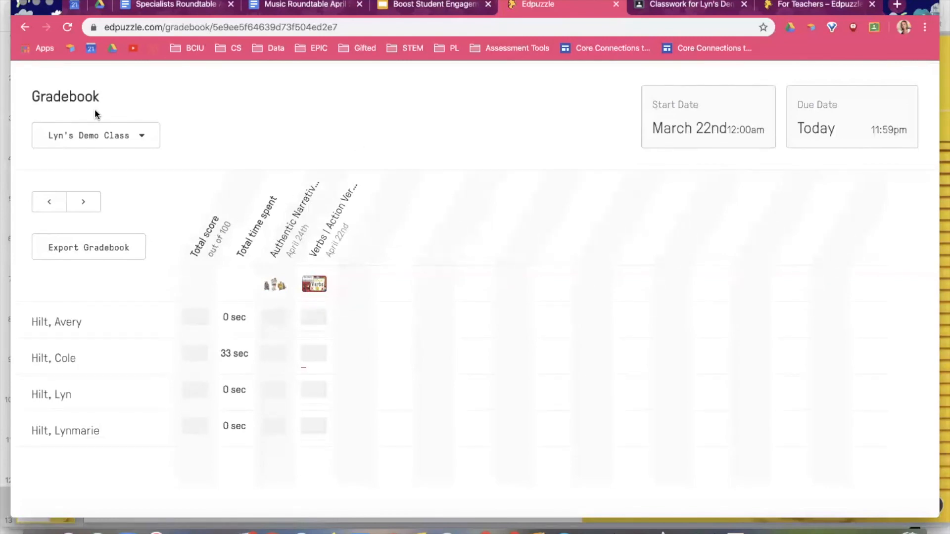
Return to My Content and check the uploaded screen recording among the videos
click(28, 30)
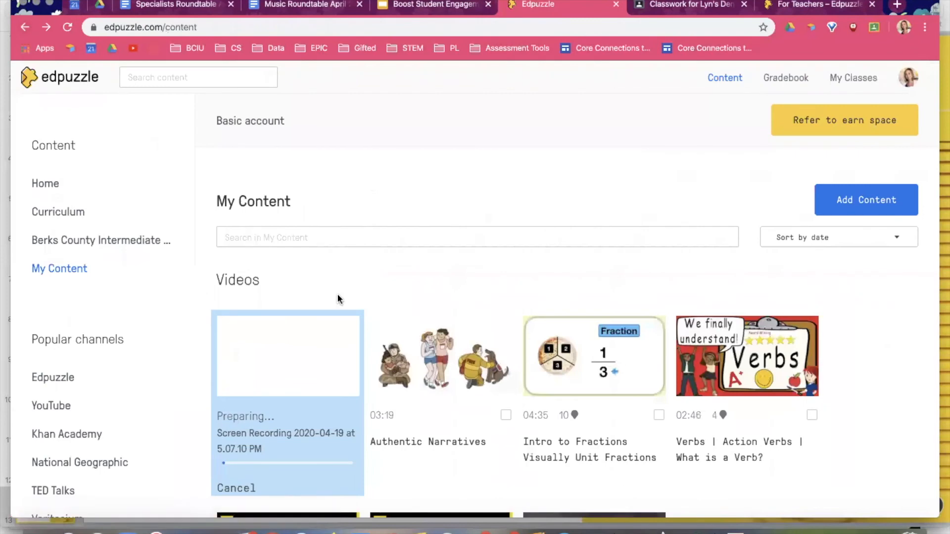
scroll(337, 293, down, 2)
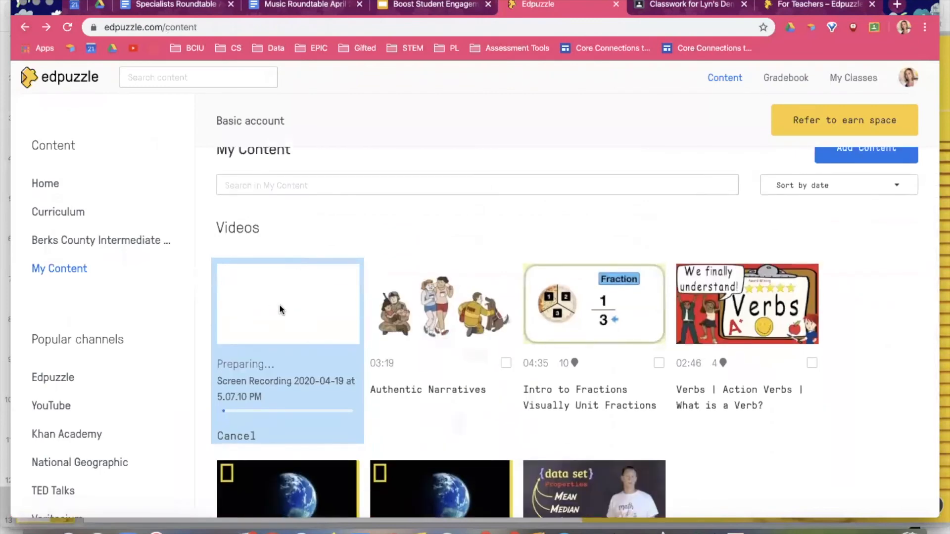
scroll(280, 310, up, 5)
scroll(280, 310, down, 4)
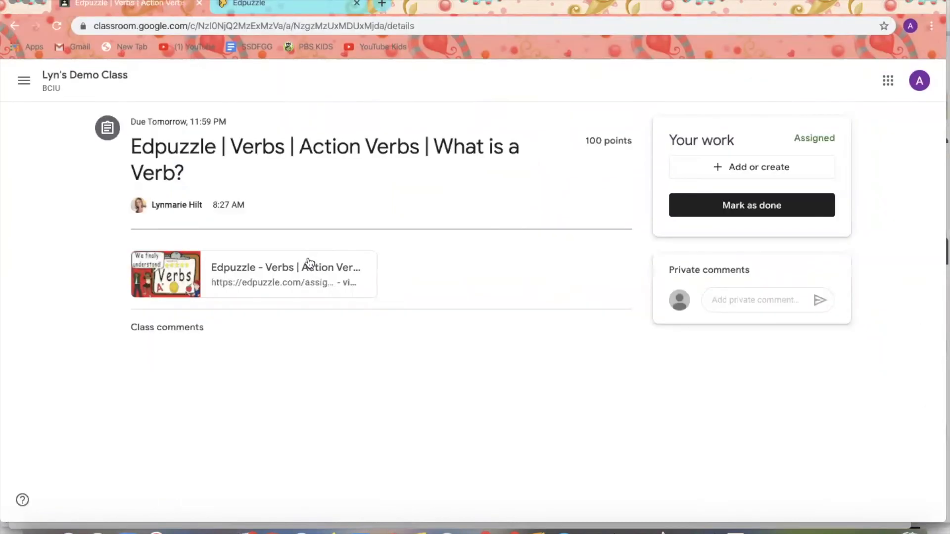
Open the Verbs assignment from the student's Google Classroom, play the video, and skip ahead toward the 00:49 multiple-choice question
click(309, 265)
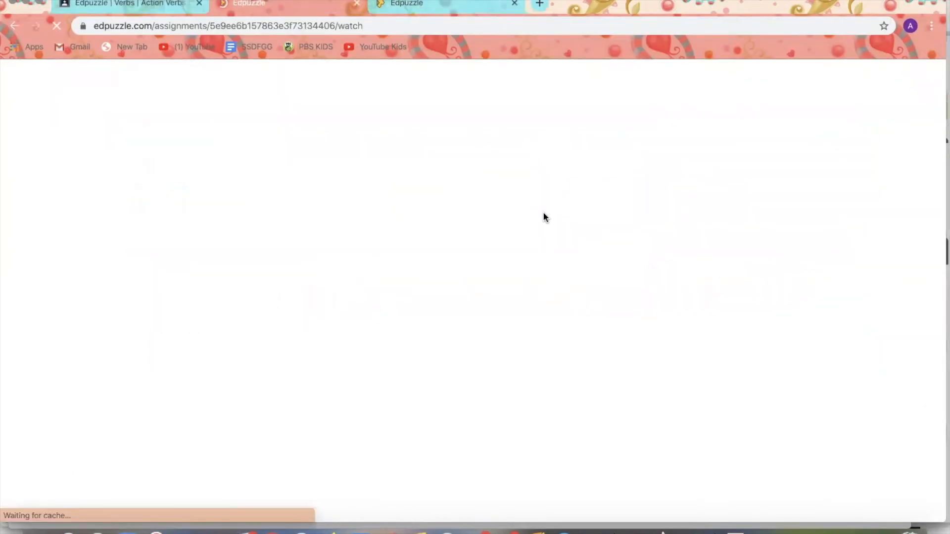
scroll(567, 236, down, 1)
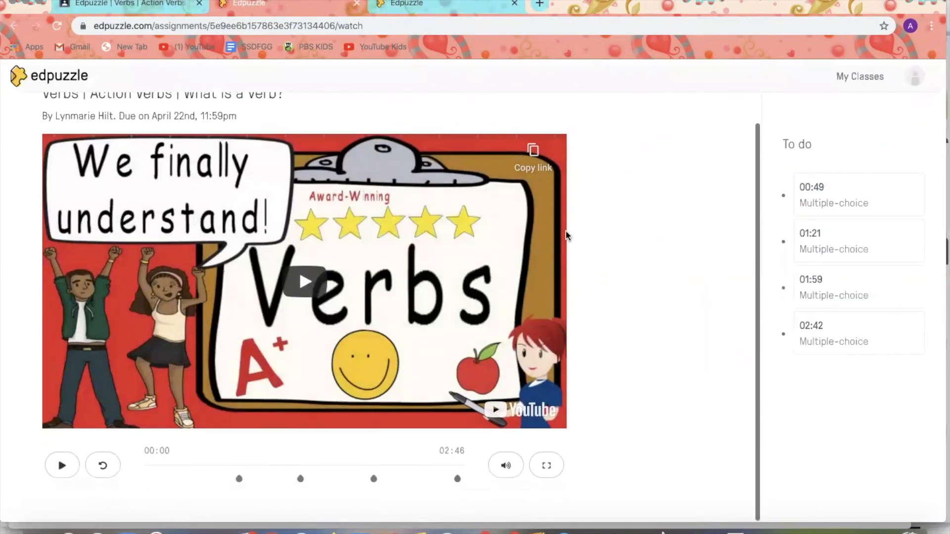
click(58, 465)
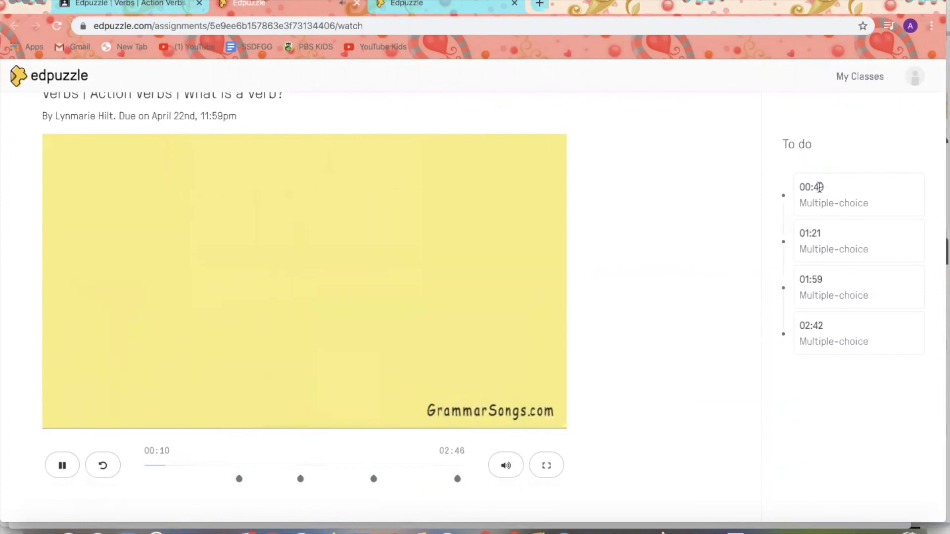
click(188, 466)
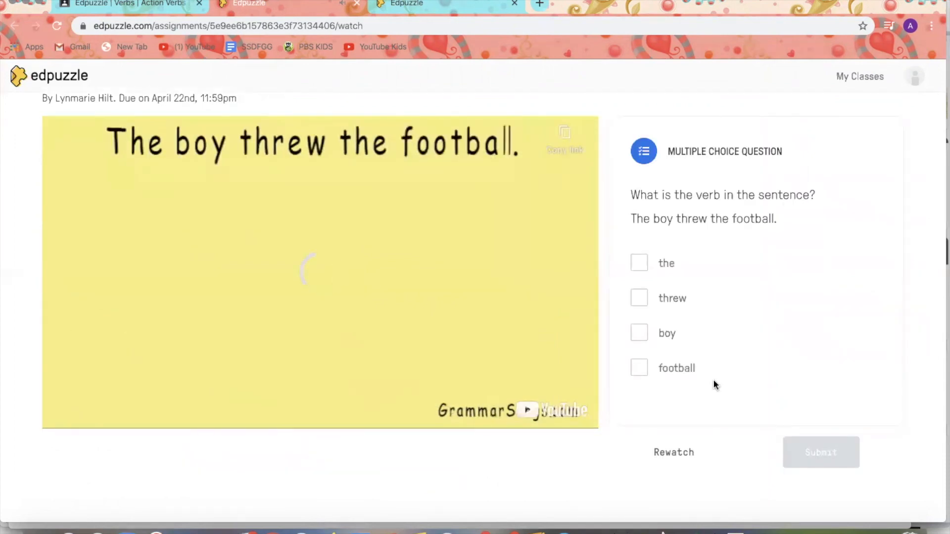
Answer the multiple-choice question about the football sentence with "boy", submit it, and continue the video
click(638, 332)
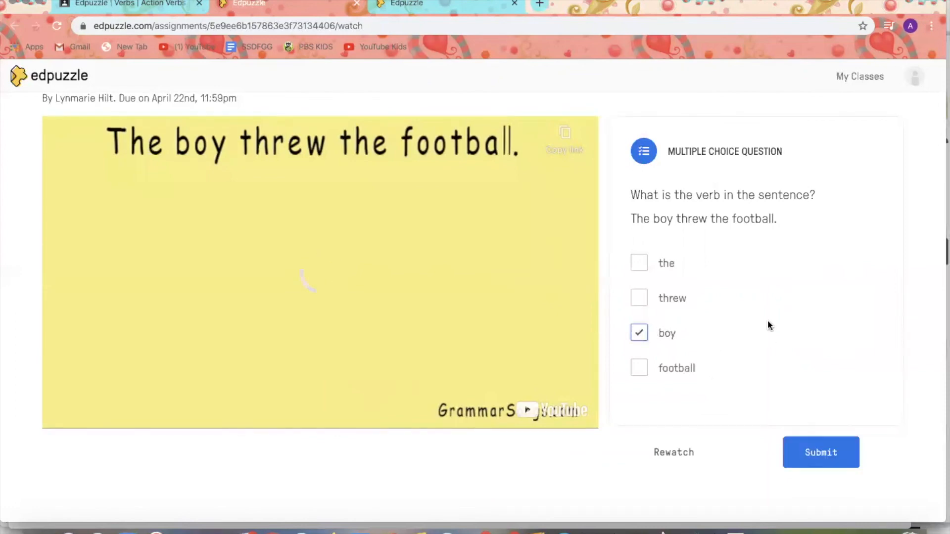
click(822, 447)
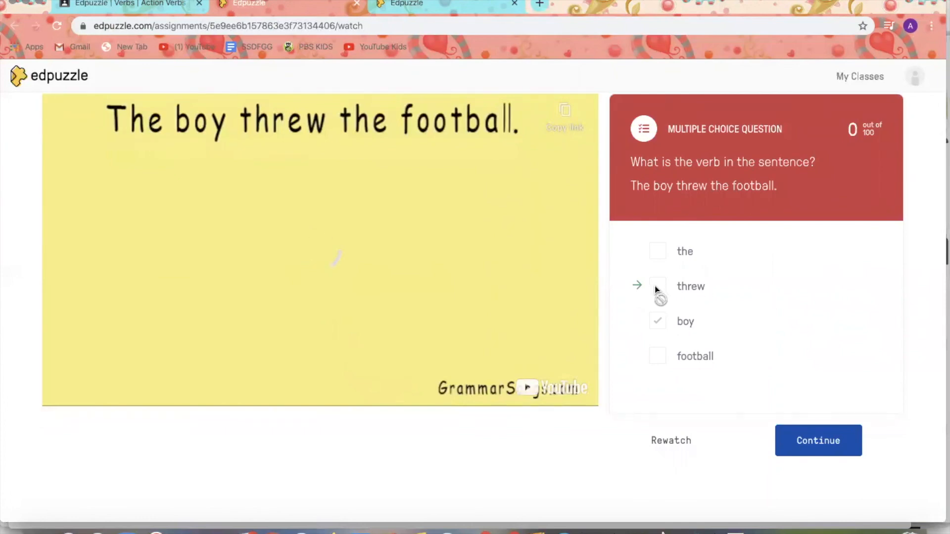
click(671, 440)
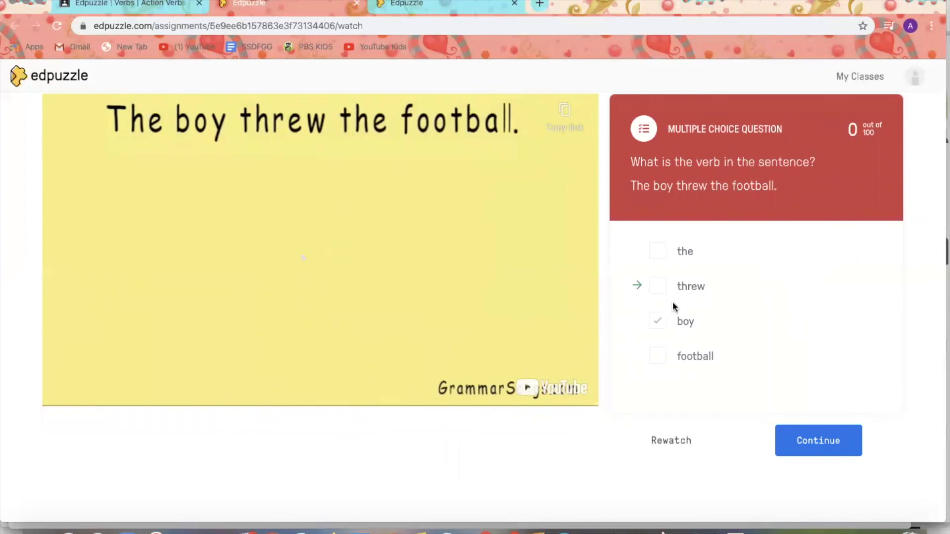
click(819, 440)
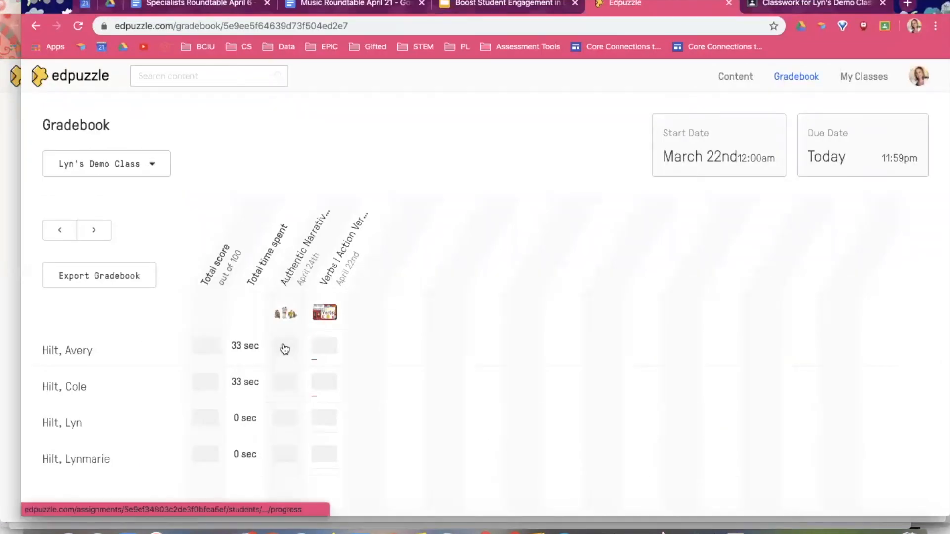
Open the first listed student's Verbs progress from the gradebook and examine the watched sections, time spent, and answers to each question
click(322, 364)
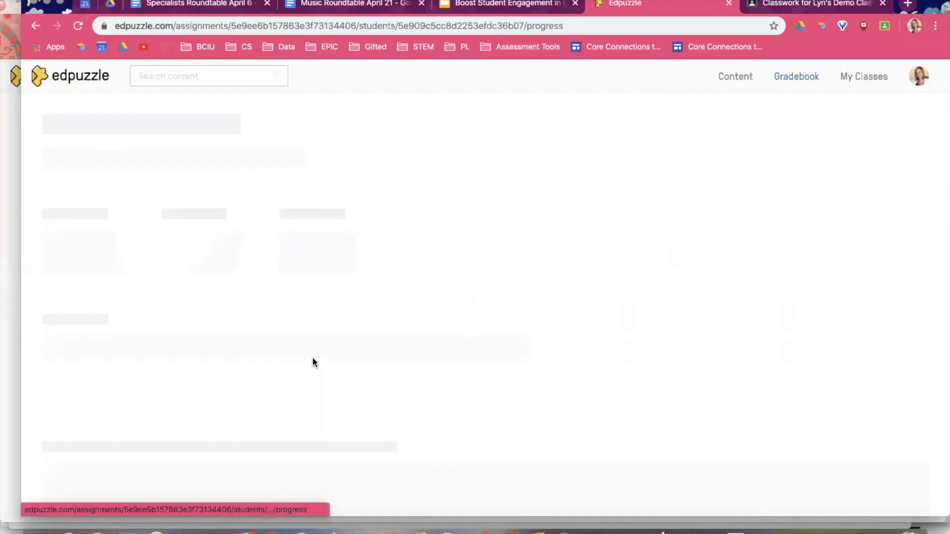
scroll(463, 296, down, 2)
scroll(463, 295, up, 1)
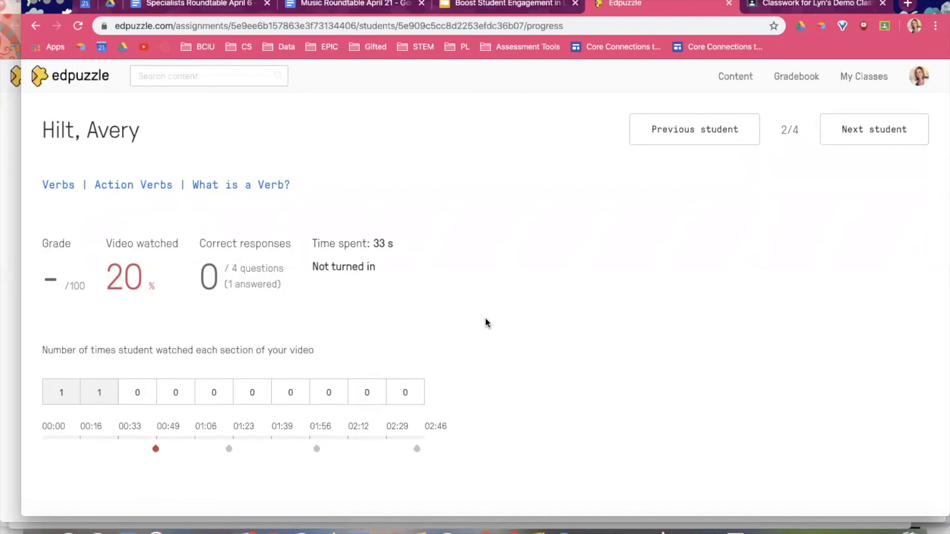
scroll(326, 337, down, 1)
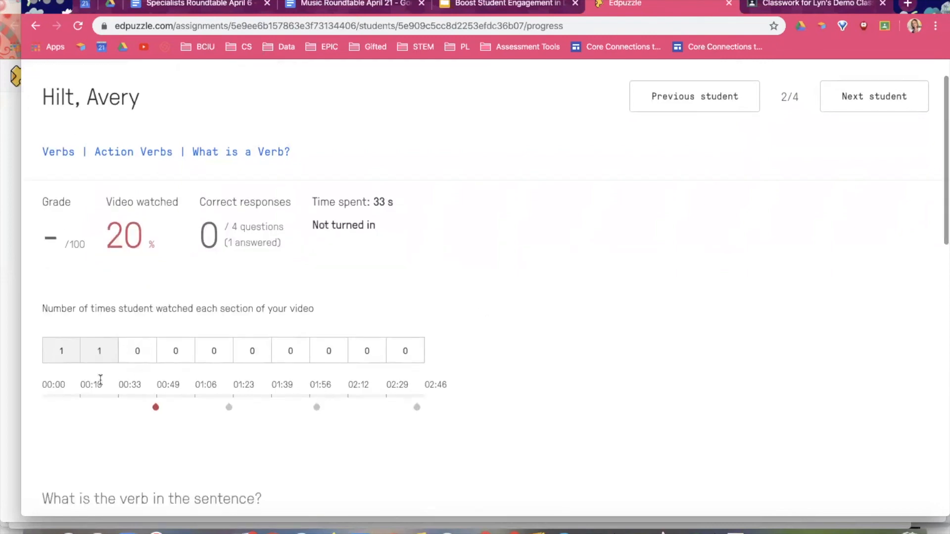
scroll(193, 307, up, 5)
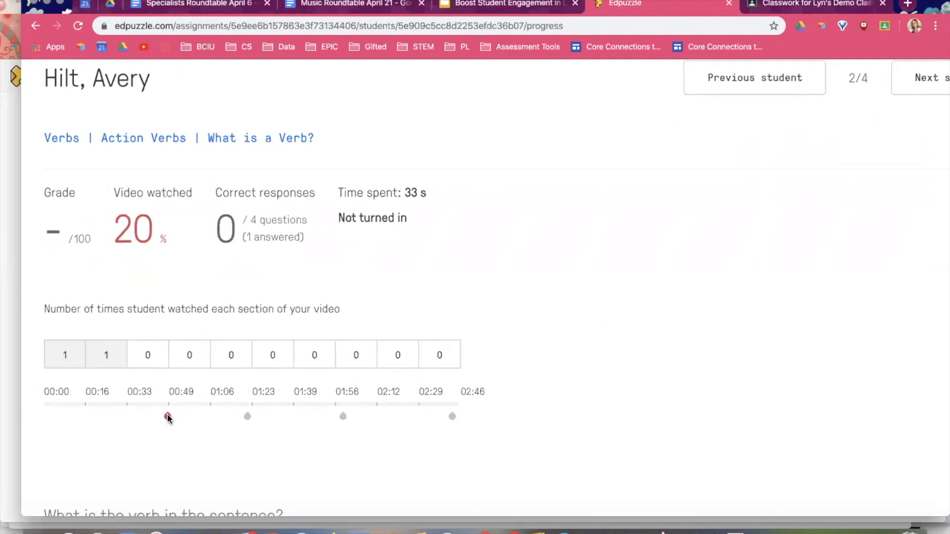
scroll(169, 418, down, 10)
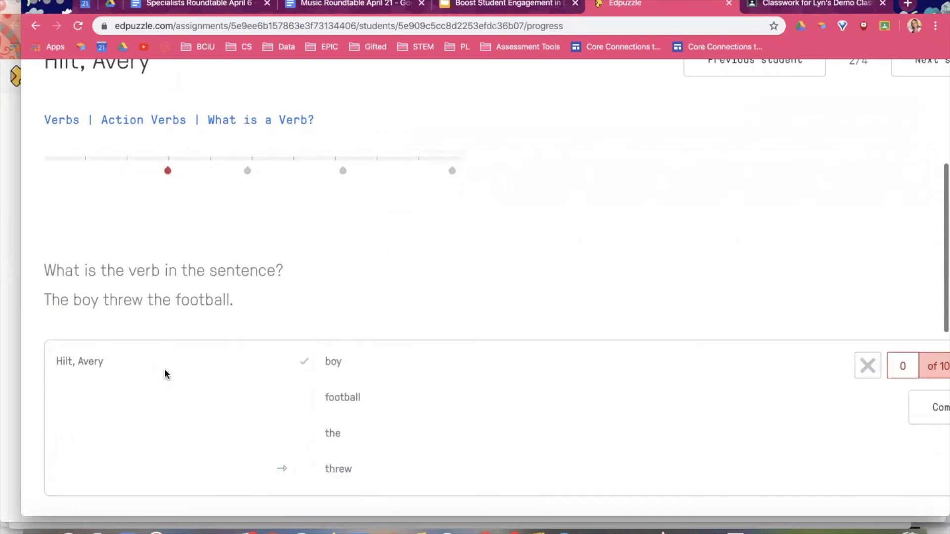
scroll(165, 281, down, 1)
scroll(166, 285, down, 6)
scroll(166, 284, down, 4)
scroll(166, 284, down, 4)
scroll(166, 285, up, 12)
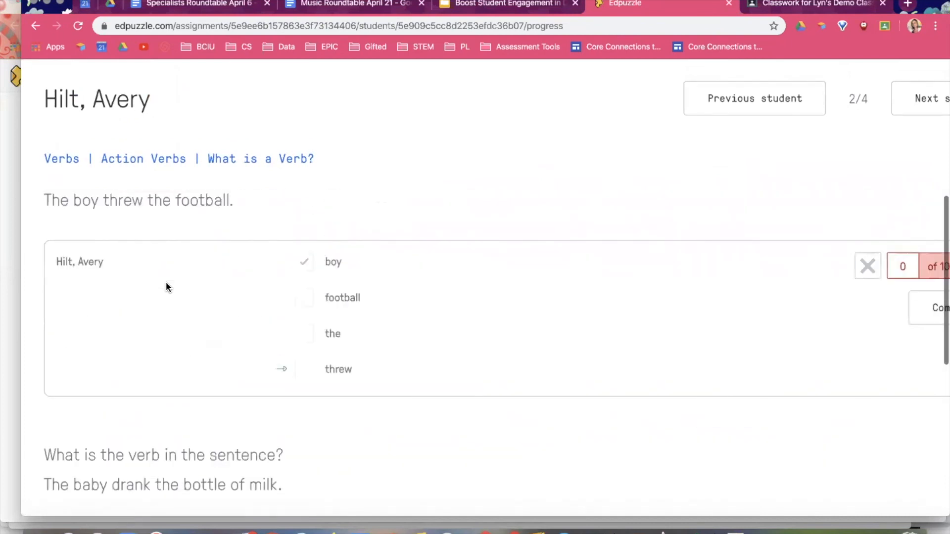
scroll(166, 286, up, 2)
scroll(166, 286, down, 1)
scroll(548, 267, down, 12)
scroll(548, 263, up, 15)
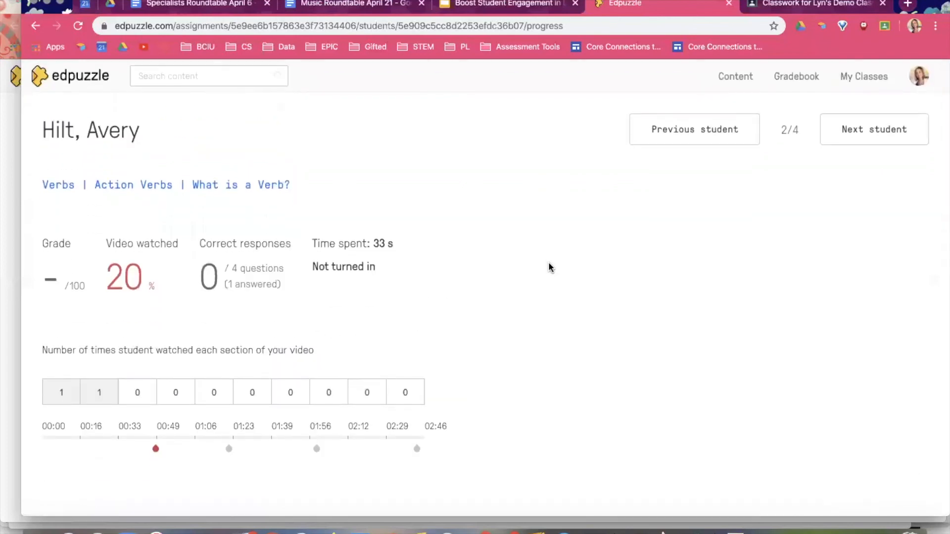
scroll(543, 235, up, 1)
Check the teacher content page and open the LMS Integrations section in the Edpuzzle Help Center for teachers
click(55, 77)
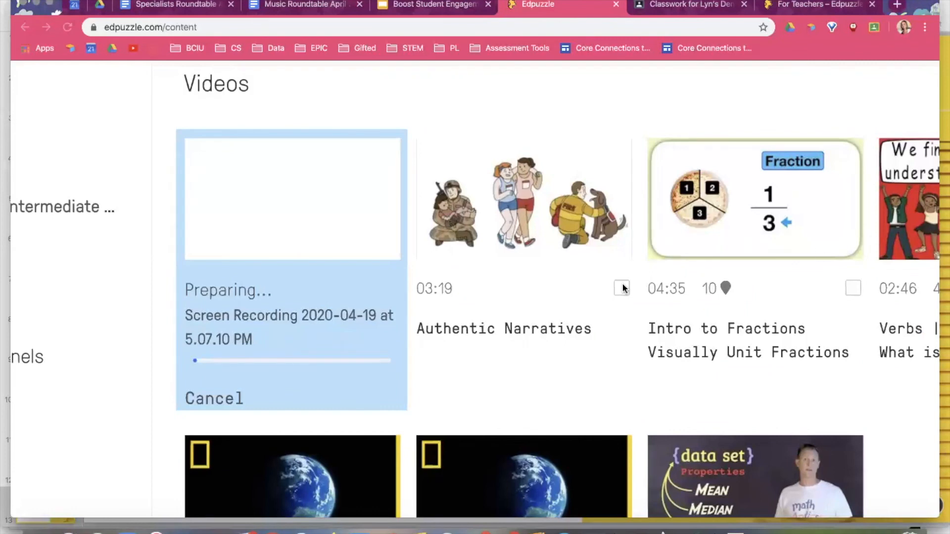
scroll(437, 176, up, 2)
scroll(303, 167, down, 5)
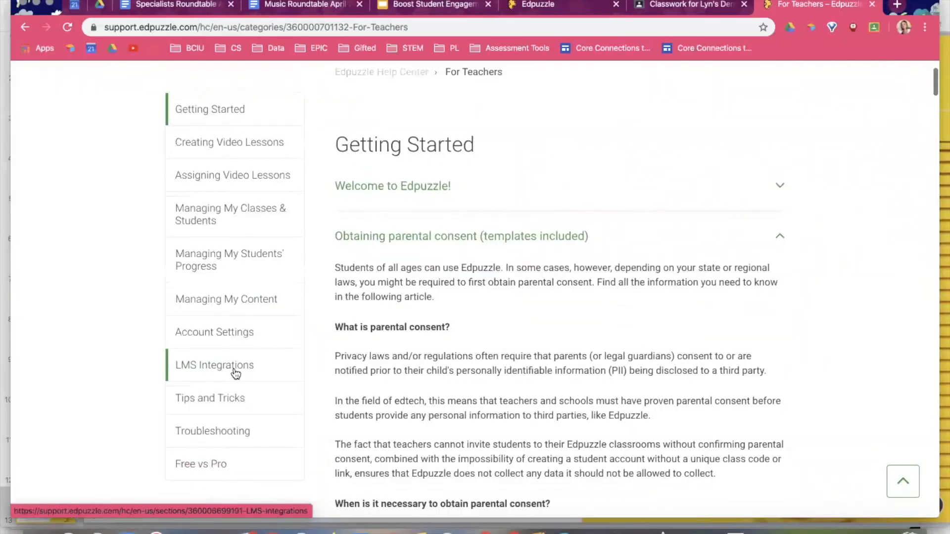
click(234, 368)
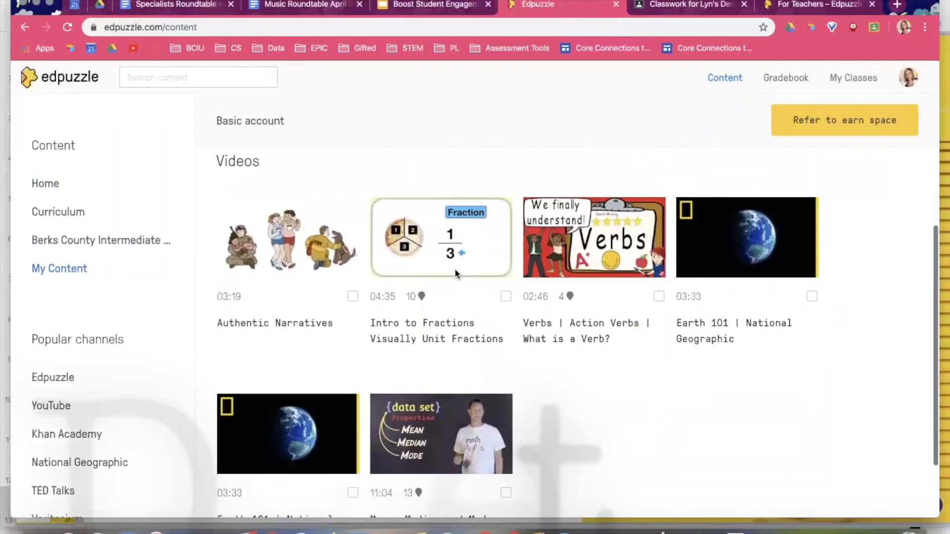
Try selecting Authentic Narratives and the second Earth 101 video in My Content, and review the options to move, duplicate, unselect, or delete
scroll(428, 255, down, 2)
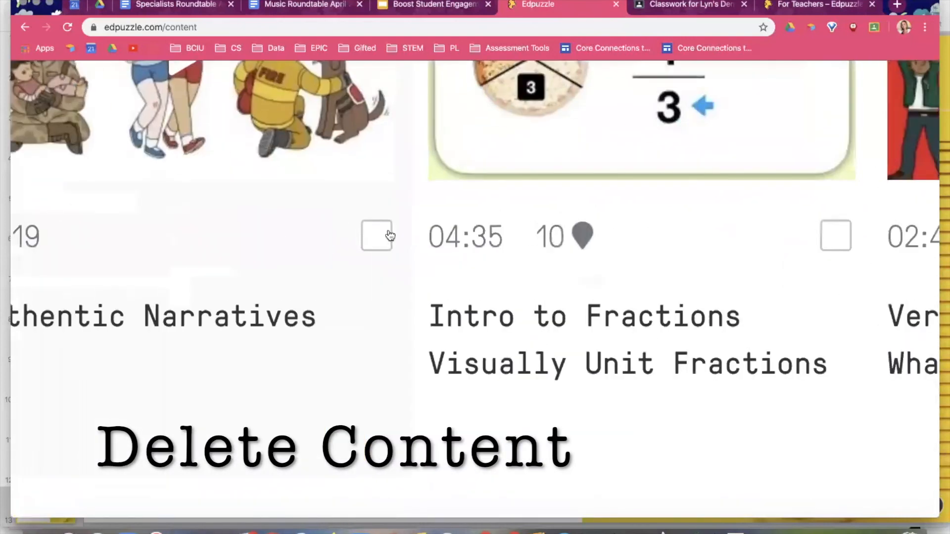
click(381, 239)
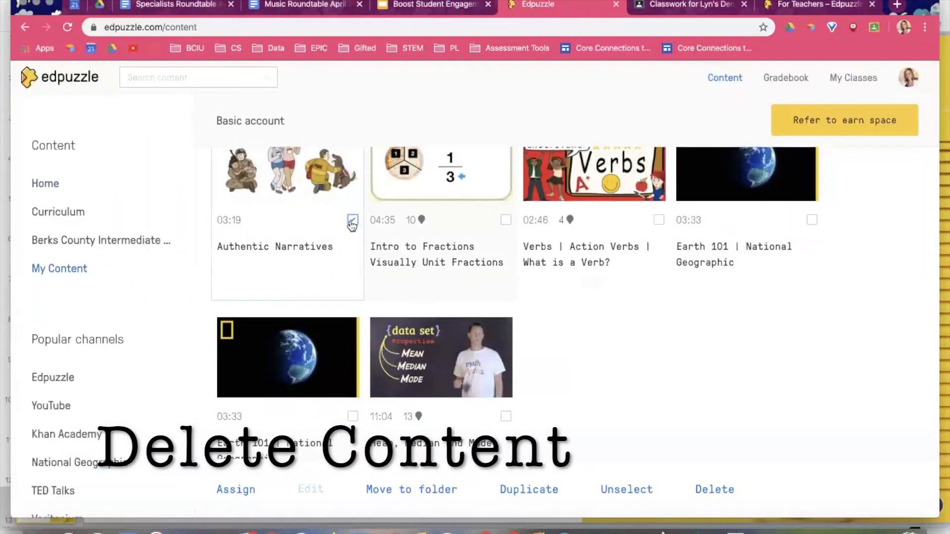
click(352, 220)
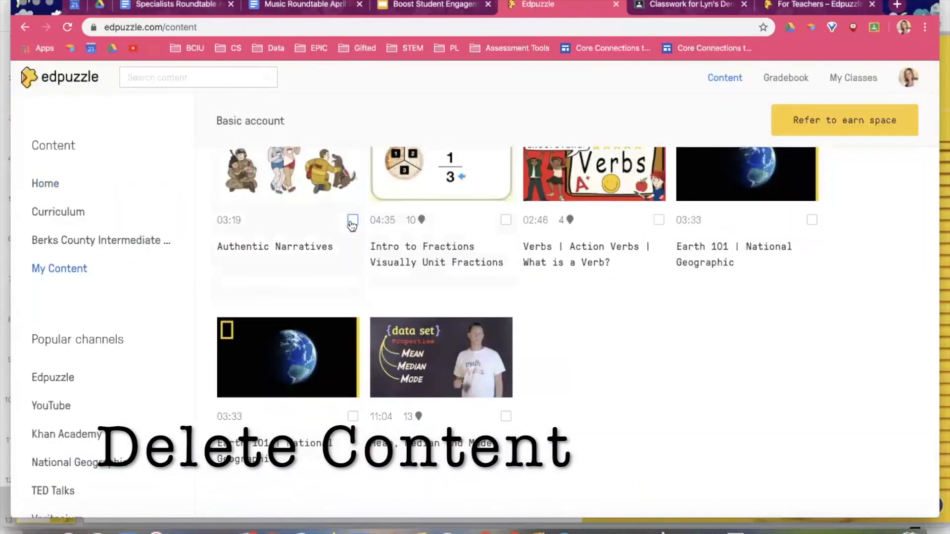
click(353, 417)
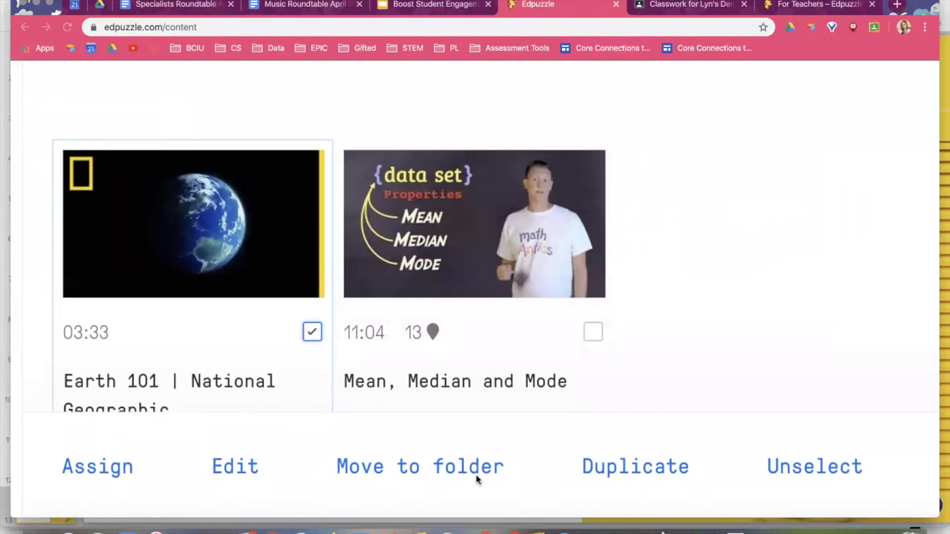
scroll(476, 475, right, 6)
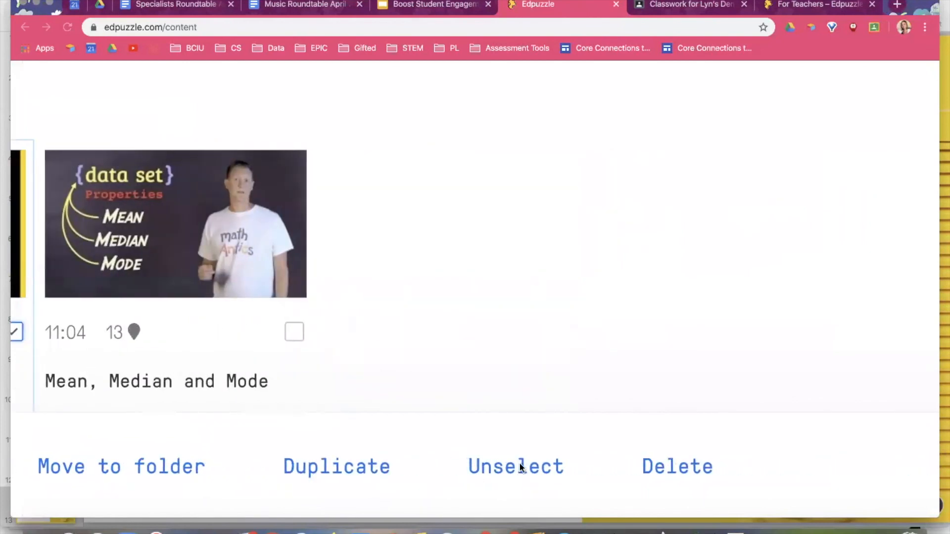
click(611, 282)
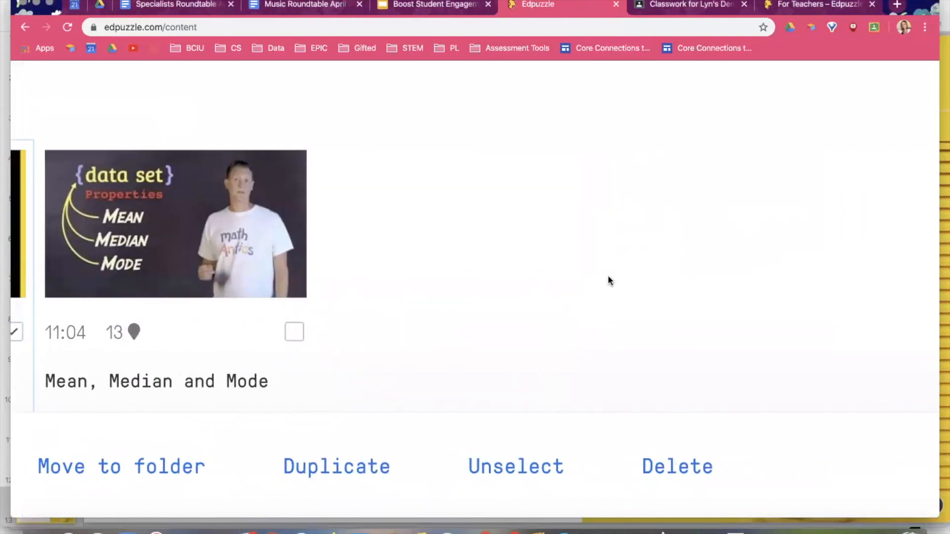
scroll(606, 276, down, 5)
click(352, 416)
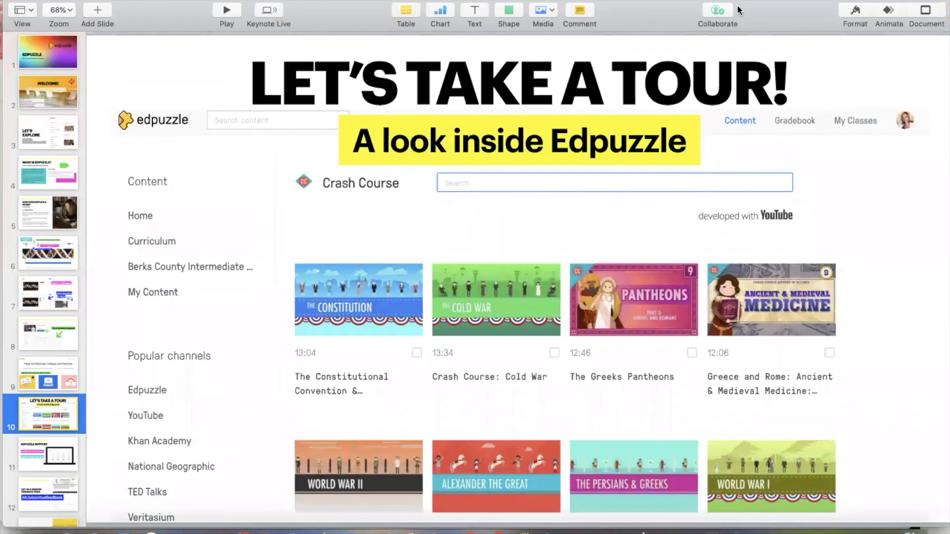
Switch to the Keynote presentation, play it from the "Let's Take a Tour!" slide, and advance to the Edpuzzle Support slide
click(223, 11)
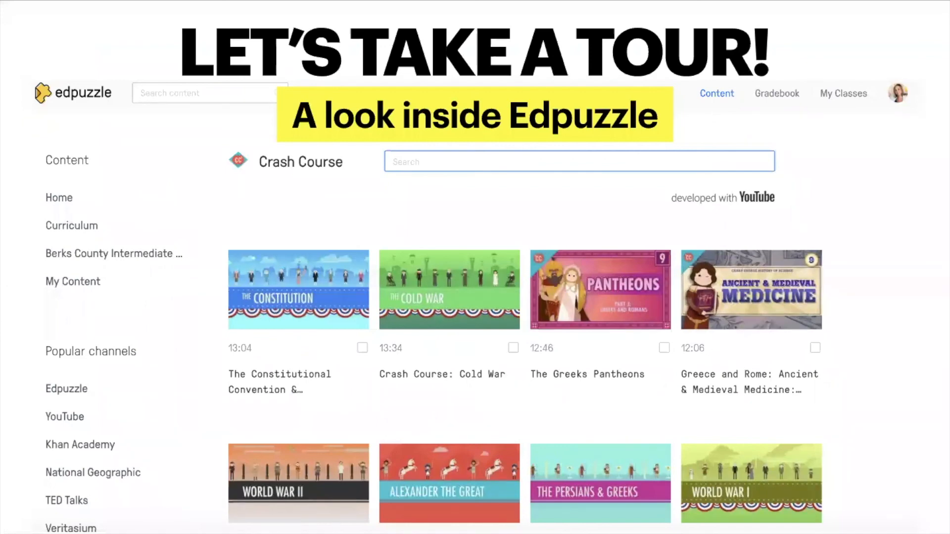
key(Right)
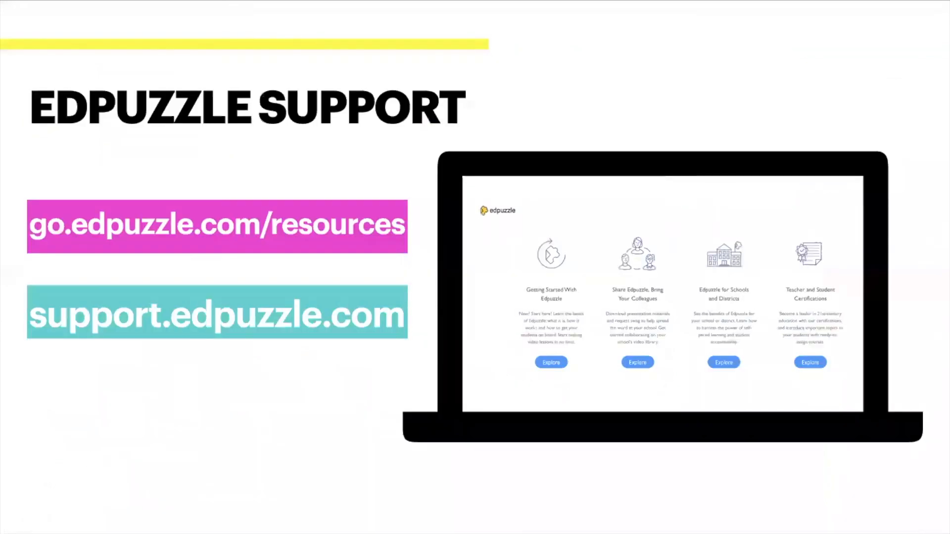